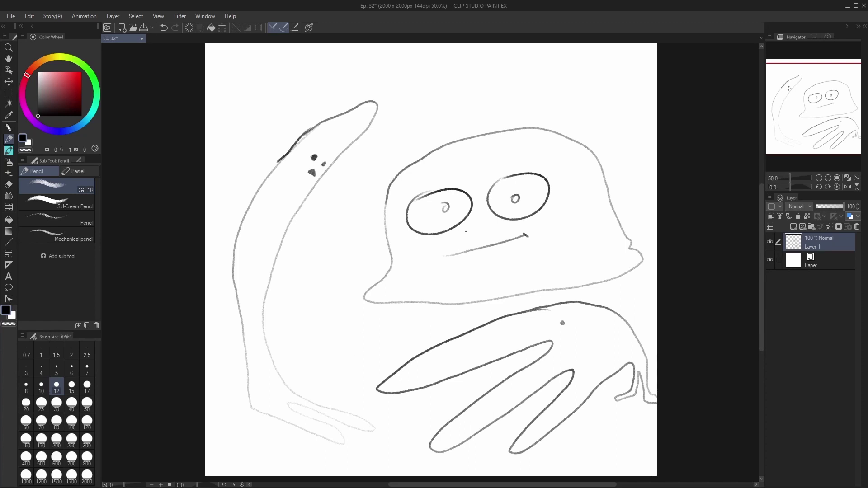
Draw a small, slightly tilted square with the pencil in the blank area between the long curved creature and the large blob
{"action": "mouse_move", "coordinate": [832, 120]}
{"action": "left_mouse_down"}
{"action": "mouse_move", "coordinate": [830, 106]}
{"action": "mouse_move", "coordinate": [835, 128]}
{"action": "left_mouse_up"}
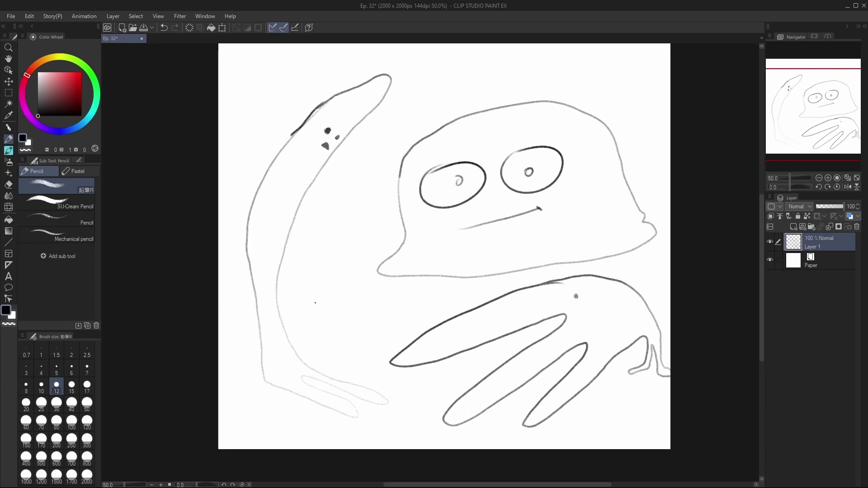
{"action": "left_click_drag", "start_coordinate": [324, 277], "coordinate": [331, 310]}
{"action": "left_click_drag", "start_coordinate": [324, 277], "coordinate": [355, 274]}
{"action": "left_click_drag", "start_coordinate": [331, 309], "coordinate": [363, 306]}
{"action": "left_click_drag", "start_coordinate": [354, 275], "coordinate": [363, 307]}
{"action": "key", "text": "ctrl+z"}
{"action": "key", "text": "ctrl+z"}
{"action": "left_click_drag", "start_coordinate": [355, 274], "coordinate": [363, 308]}
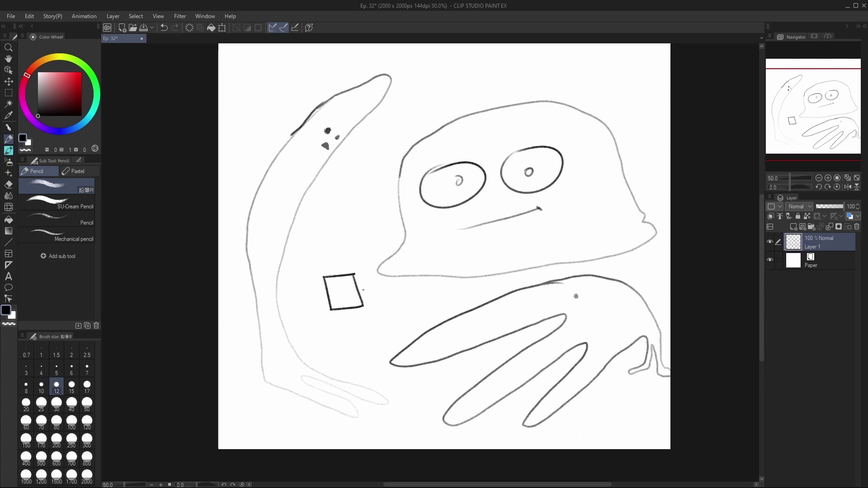
{"action": "key", "text": "ctrl+z"}
{"action": "left_click_drag", "start_coordinate": [355, 273], "coordinate": [363, 308]}
Turn the small square into a box by adding receding edges down to the left and closing the back corners
{"action": "mouse_move", "coordinate": [323, 276]}
{"action": "left_mouse_down"}
{"action": "mouse_move", "coordinate": [298, 304]}
{"action": "mouse_move", "coordinate": [298, 340]}
{"action": "left_mouse_up"}
{"action": "left_click_drag", "start_coordinate": [361, 306], "coordinate": [324, 348]}
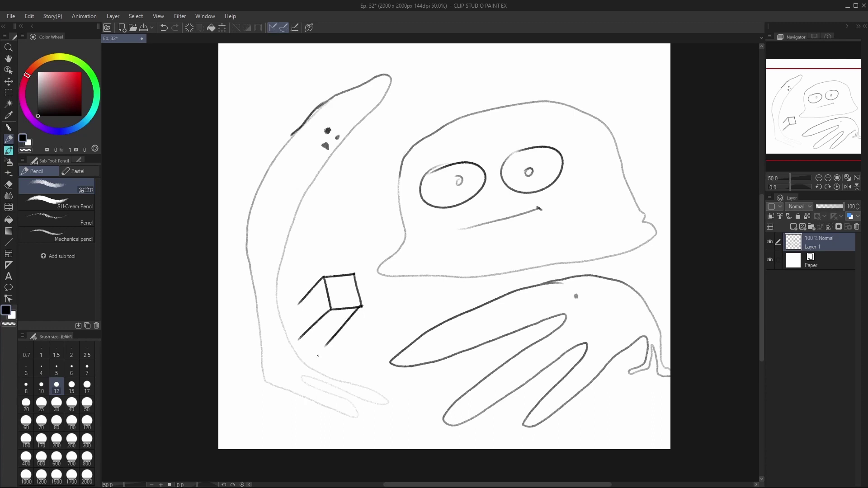
{"action": "key", "text": "ctrl+z"}
{"action": "mouse_move", "coordinate": [361, 307]}
{"action": "left_mouse_down"}
{"action": "mouse_move", "coordinate": [324, 339]}
{"action": "mouse_move", "coordinate": [299, 341]}
{"action": "mouse_move", "coordinate": [337, 337]}
{"action": "left_mouse_up"}
{"action": "key", "text": "ctrl+z"}
{"action": "key", "text": "ctrl+z"}
{"action": "mouse_move", "coordinate": [302, 301]}
{"action": "left_mouse_down"}
{"action": "mouse_move", "coordinate": [297, 328]}
{"action": "mouse_move", "coordinate": [291, 311]}
{"action": "mouse_move", "coordinate": [302, 343]}
{"action": "left_mouse_up"}
{"action": "key", "text": "ctrl+z"}
{"action": "key", "text": "ctrl+z"}
{"action": "key", "text": "ctrl+z"}
{"action": "key", "text": "ctrl+z"}
{"action": "mouse_move", "coordinate": [294, 311]}
{"action": "left_mouse_down"}
{"action": "mouse_move", "coordinate": [302, 338]}
{"action": "mouse_move", "coordinate": [299, 303]}
{"action": "left_mouse_up"}
{"action": "key", "text": "ctrl+z"}
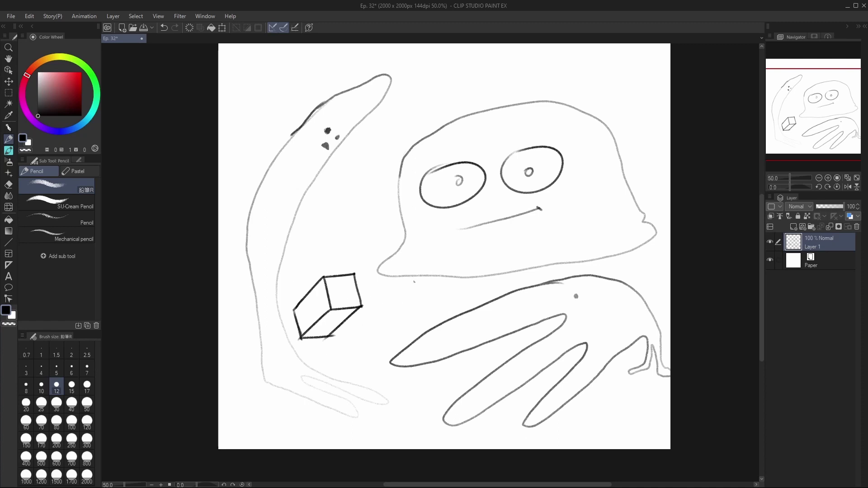
Draw a row of tiny leg strokes along the underside of the large blob creature
{"action": "left_click_drag", "start_coordinate": [823, 113], "coordinate": [823, 126]}
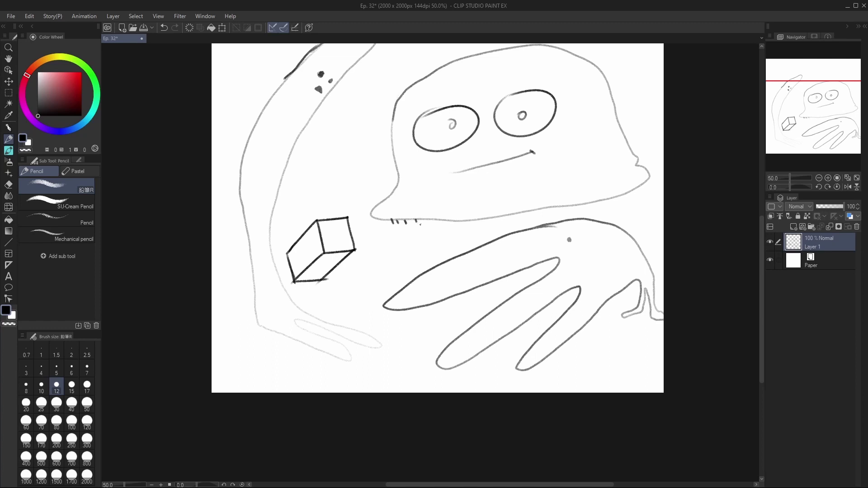
{"action": "left_click_drag", "start_coordinate": [435, 220], "coordinate": [438, 225]}
{"action": "left_click_drag", "start_coordinate": [508, 215], "coordinate": [510, 220]}
{"action": "left_click_drag", "start_coordinate": [559, 208], "coordinate": [598, 207]}
{"action": "key", "text": "ctrl+z"}
{"action": "left_click_drag", "start_coordinate": [618, 198], "coordinate": [619, 202]}
Fill in both pupils of the large blob creature with solid dark pencil
{"action": "left_click_drag", "start_coordinate": [788, 130], "coordinate": [799, 112]}
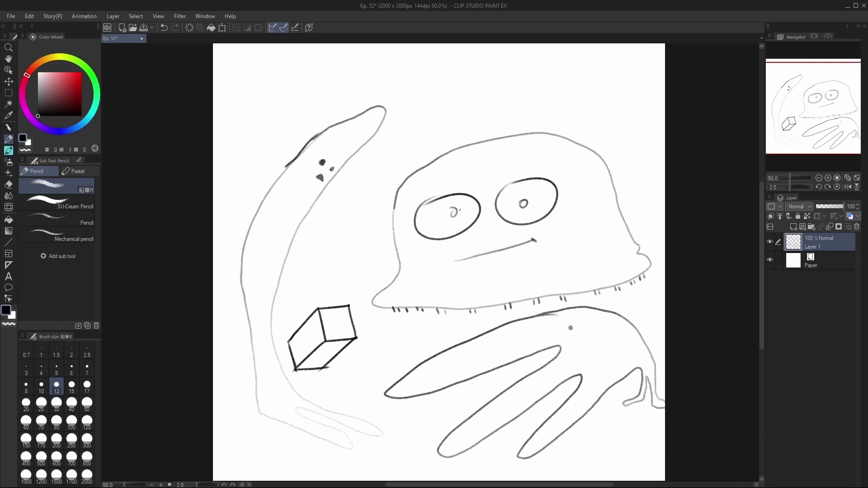
{"action": "left_click_drag", "start_coordinate": [456, 209], "coordinate": [453, 210]}
{"action": "left_click_drag", "start_coordinate": [519, 201], "coordinate": [525, 205]}
{"action": "left_click_drag", "start_coordinate": [453, 212], "coordinate": [452, 211]}
Erase the line overshooting the lower corner of the box with the kneaded eraser, and return to the pencil
{"action": "left_click_drag", "start_coordinate": [793, 87], "coordinate": [807, 131]}
{"action": "key", "text": "e"}
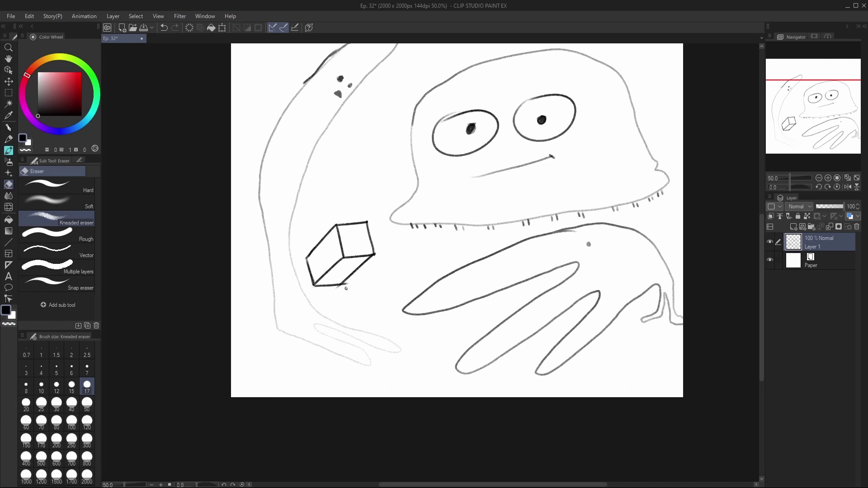
{"action": "left_click_drag", "start_coordinate": [340, 290], "coordinate": [346, 286]}
{"action": "key", "text": "p"}
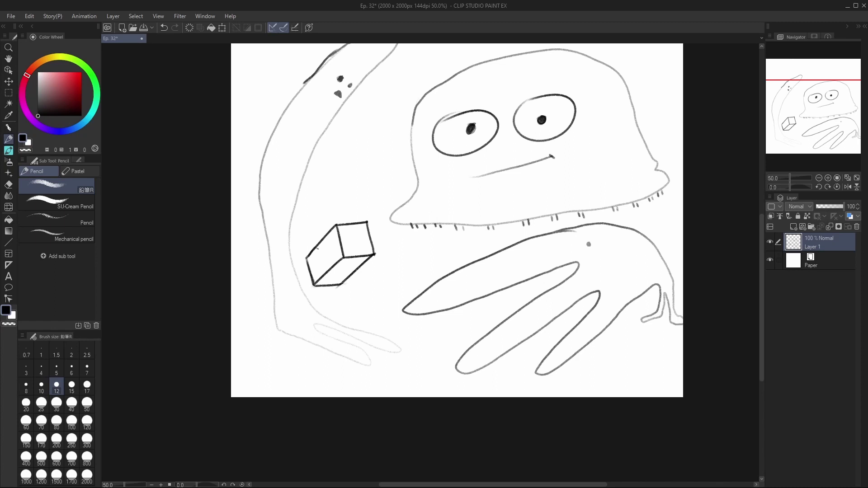
Draw a band wrapping around two faces of the box and shade it grey
{"action": "left_click_drag", "start_coordinate": [316, 249], "coordinate": [324, 273]}
{"action": "key", "text": "ctrl+z"}
{"action": "mouse_move", "coordinate": [319, 244]}
{"action": "left_mouse_down"}
{"action": "mouse_move", "coordinate": [328, 271]}
{"action": "mouse_move", "coordinate": [355, 269]}
{"action": "left_mouse_up"}
{"action": "left_click_drag", "start_coordinate": [323, 275], "coordinate": [355, 274]}
{"action": "key", "text": "ctrl+z"}
{"action": "key", "text": "ctrl+z"}
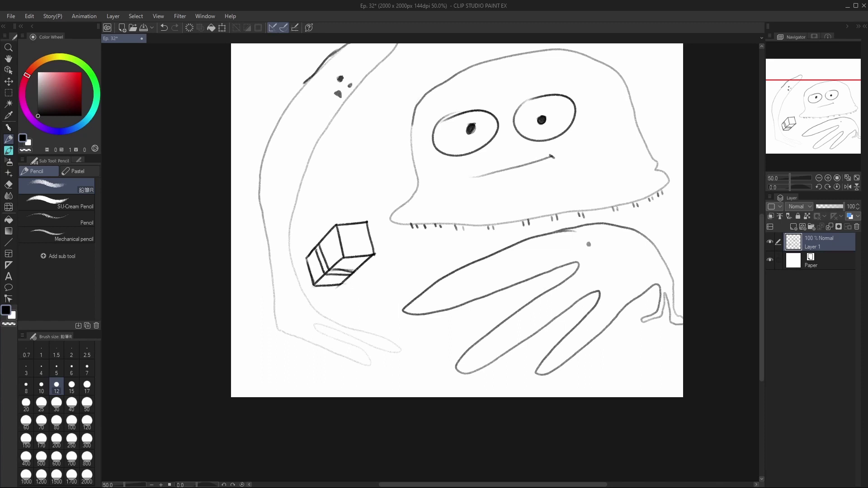
{"action": "left_click_drag", "start_coordinate": [320, 254], "coordinate": [327, 270]}
{"action": "mouse_move", "coordinate": [318, 247]}
{"action": "left_mouse_down"}
{"action": "mouse_move", "coordinate": [324, 271]}
{"action": "mouse_move", "coordinate": [340, 273]}
{"action": "left_mouse_up"}
Outline a long-snouted head with an open mouth rising from the top of the large blob creature
{"action": "mouse_move", "coordinate": [836, 125]}
{"action": "left_mouse_down"}
{"action": "mouse_move", "coordinate": [846, 111]}
{"action": "mouse_move", "coordinate": [828, 144]}
{"action": "mouse_move", "coordinate": [826, 123]}
{"action": "left_mouse_up"}
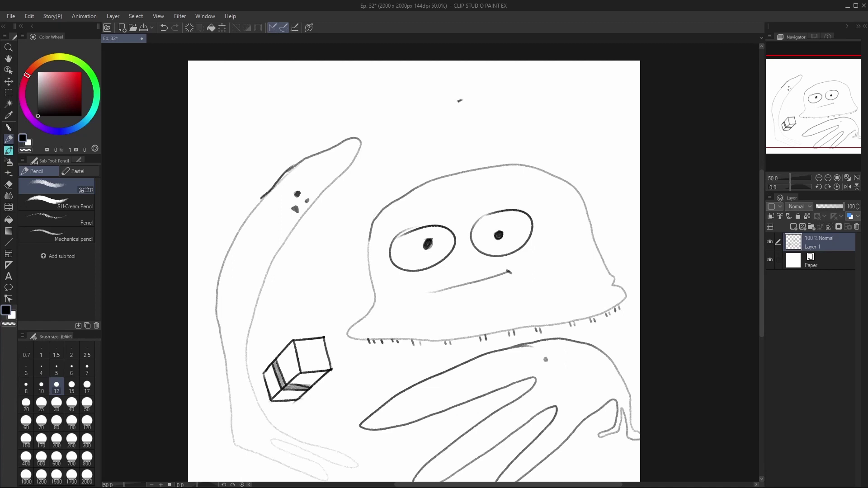
{"action": "mouse_move", "coordinate": [459, 100]}
{"action": "left_mouse_down"}
{"action": "mouse_move", "coordinate": [400, 140]}
{"action": "mouse_move", "coordinate": [392, 157]}
{"action": "mouse_move", "coordinate": [447, 137]}
{"action": "mouse_move", "coordinate": [450, 151]}
{"action": "mouse_move", "coordinate": [468, 161]}
{"action": "mouse_move", "coordinate": [496, 160]}
{"action": "left_mouse_up"}
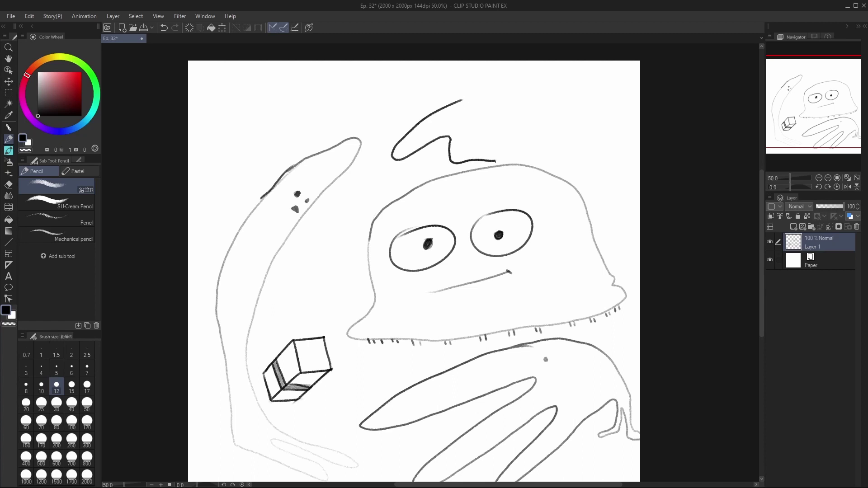
{"action": "mouse_move", "coordinate": [462, 100]}
{"action": "left_mouse_down"}
{"action": "mouse_move", "coordinate": [494, 107]}
{"action": "mouse_move", "coordinate": [537, 168]}
{"action": "left_mouse_up"}
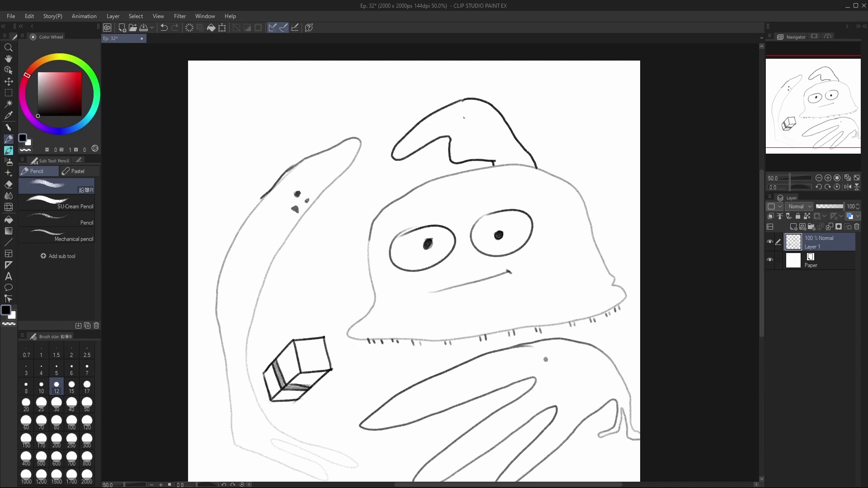
Add a solid round eye and curved detail strokes inside the mouth of the long-snouted head
{"action": "left_click_drag", "start_coordinate": [464, 117], "coordinate": [464, 116]}
{"action": "mouse_move", "coordinate": [435, 146]}
{"action": "left_mouse_down"}
{"action": "mouse_move", "coordinate": [445, 143]}
{"action": "mouse_move", "coordinate": [448, 159]}
{"action": "left_mouse_up"}
{"action": "left_click_drag", "start_coordinate": [442, 142], "coordinate": [446, 158]}
{"action": "mouse_move", "coordinate": [436, 171]}
{"action": "left_mouse_down"}
{"action": "mouse_move", "coordinate": [416, 182]}
{"action": "mouse_move", "coordinate": [439, 221]}
{"action": "left_mouse_up"}
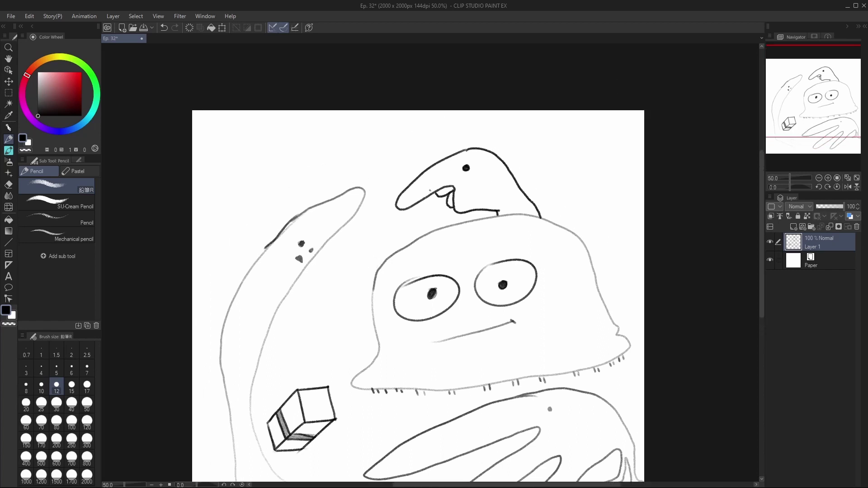
Erase the surplus lines around the long-snouted head's mouth to leave a jagged edge, and return to the pencil
{"action": "key", "text": "e"}
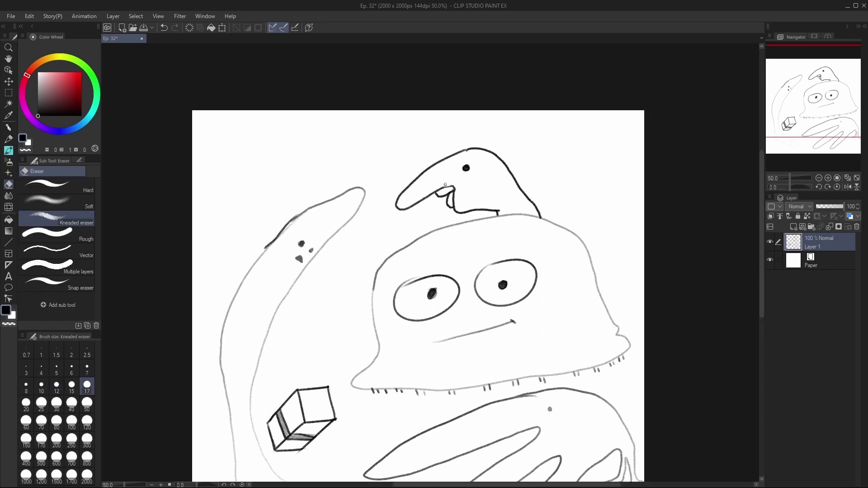
{"action": "left_click_drag", "start_coordinate": [446, 186], "coordinate": [454, 186]}
{"action": "left_click_drag", "start_coordinate": [455, 193], "coordinate": [455, 200]}
{"action": "left_click_drag", "start_coordinate": [451, 208], "coordinate": [454, 209]}
{"action": "key", "text": "p"}
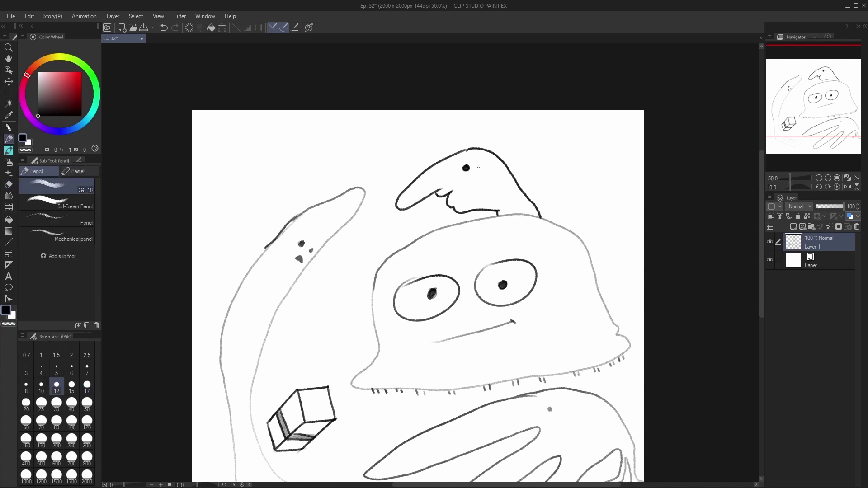
Draw a circle above the head of the long curved creature, undoing and retrying strokes until the outline is clean
{"action": "mouse_move", "coordinate": [812, 104]}
{"action": "left_mouse_down"}
{"action": "mouse_move", "coordinate": [805, 116]}
{"action": "mouse_move", "coordinate": [817, 127]}
{"action": "mouse_move", "coordinate": [820, 99]}
{"action": "left_mouse_up"}
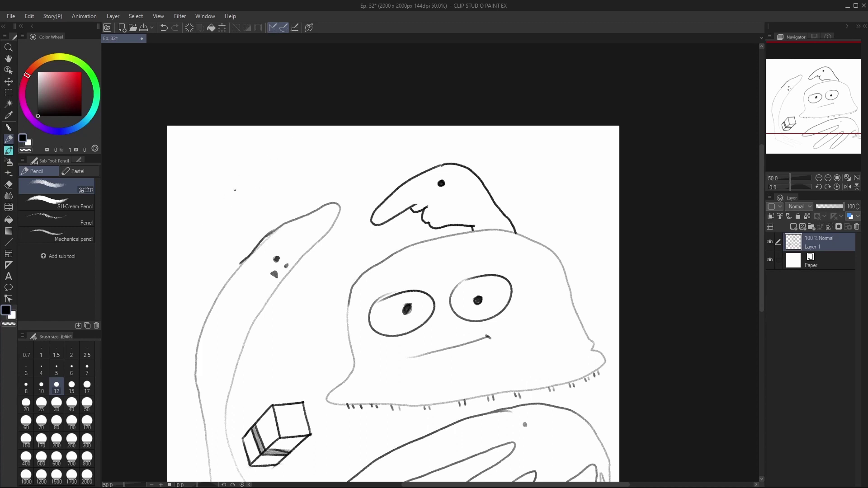
{"action": "mouse_move", "coordinate": [218, 208]}
{"action": "left_mouse_down"}
{"action": "mouse_move", "coordinate": [281, 187]}
{"action": "mouse_move", "coordinate": [225, 194]}
{"action": "mouse_move", "coordinate": [239, 231]}
{"action": "mouse_move", "coordinate": [230, 169]}
{"action": "mouse_move", "coordinate": [225, 183]}
{"action": "mouse_move", "coordinate": [301, 187]}
{"action": "mouse_move", "coordinate": [212, 226]}
{"action": "mouse_move", "coordinate": [273, 209]}
{"action": "mouse_move", "coordinate": [217, 191]}
{"action": "mouse_move", "coordinate": [283, 178]}
{"action": "mouse_move", "coordinate": [231, 172]}
{"action": "mouse_move", "coordinate": [283, 200]}
{"action": "mouse_move", "coordinate": [225, 243]}
{"action": "mouse_move", "coordinate": [263, 153]}
{"action": "mouse_move", "coordinate": [216, 231]}
{"action": "mouse_move", "coordinate": [272, 151]}
{"action": "mouse_move", "coordinate": [226, 191]}
{"action": "mouse_move", "coordinate": [288, 179]}
{"action": "mouse_move", "coordinate": [260, 224]}
{"action": "mouse_move", "coordinate": [224, 210]}
{"action": "mouse_move", "coordinate": [267, 177]}
{"action": "mouse_move", "coordinate": [228, 229]}
{"action": "mouse_move", "coordinate": [242, 176]}
{"action": "left_mouse_up"}
{"action": "key", "text": "ctrl+z"}
{"action": "key", "text": "ctrl+z"}
{"action": "key", "text": "ctrl+z"}
{"action": "key", "text": "ctrl+z"}
{"action": "key", "text": "ctrl+z"}
{"action": "key", "text": "ctrl+z"}
{"action": "key", "text": "ctrl+z"}
{"action": "key", "text": "ctrl+z"}
{"action": "key", "text": "ctrl+z"}
{"action": "key", "text": "ctrl+z"}
{"action": "key", "text": "ctrl+z"}
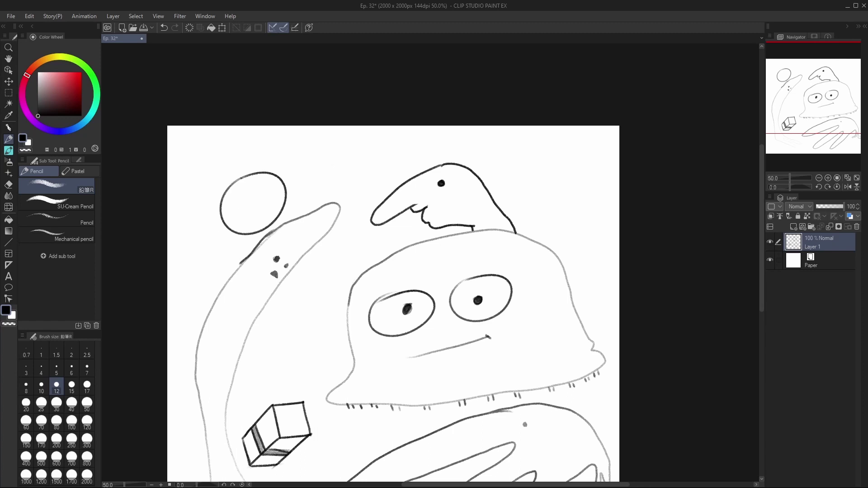
Shade the circle with fanned hatching lines running from its centre to the lower rim
{"action": "mouse_move", "coordinate": [235, 185]}
{"action": "left_mouse_down"}
{"action": "mouse_move", "coordinate": [221, 211]}
{"action": "mouse_move", "coordinate": [235, 226]}
{"action": "left_mouse_up"}
{"action": "left_click_drag", "start_coordinate": [242, 204], "coordinate": [244, 233]}
{"action": "mouse_move", "coordinate": [250, 211]}
{"action": "left_mouse_down"}
{"action": "mouse_move", "coordinate": [249, 228]}
{"action": "mouse_move", "coordinate": [263, 224]}
{"action": "left_mouse_up"}
{"action": "mouse_move", "coordinate": [263, 207]}
{"action": "left_mouse_down"}
{"action": "mouse_move", "coordinate": [273, 220]}
{"action": "mouse_move", "coordinate": [282, 186]}
{"action": "left_mouse_up"}
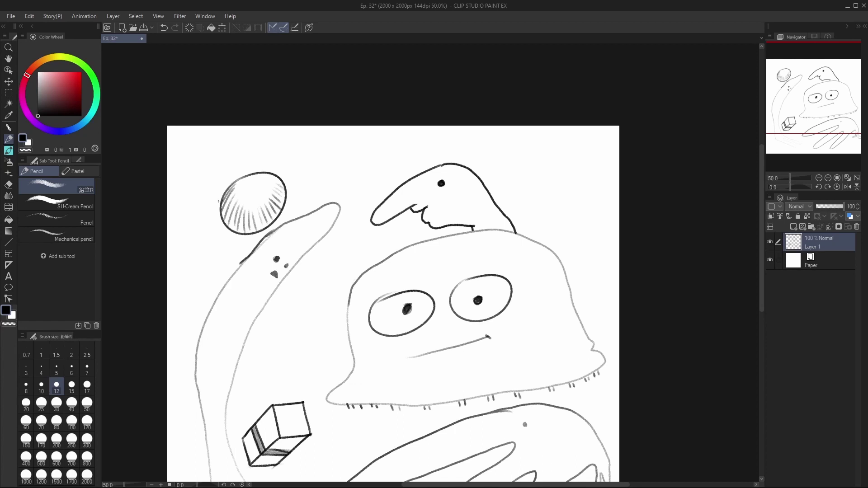
Rework the circle's shading with denser short strokes along the sides and lower rim, keeping the upper centre light
{"action": "mouse_move", "coordinate": [226, 191]}
{"action": "left_mouse_down"}
{"action": "mouse_move", "coordinate": [234, 193]}
{"action": "mouse_move", "coordinate": [233, 213]}
{"action": "mouse_move", "coordinate": [253, 226]}
{"action": "left_mouse_up"}
{"action": "key", "text": "ctrl+z"}
{"action": "key", "text": "ctrl+z"}
{"action": "key", "text": "ctrl+z"}
{"action": "key", "text": "ctrl+y"}
{"action": "key", "text": "ctrl+z"}
{"action": "key", "text": "ctrl+z"}
{"action": "key", "text": "ctrl+z"}
{"action": "key", "text": "ctrl+z"}
{"action": "key", "text": "ctrl+z"}
{"action": "key", "text": "ctrl+z"}
{"action": "left_click_drag", "start_coordinate": [262, 222], "coordinate": [260, 220]}
{"action": "left_click_drag", "start_coordinate": [235, 197], "coordinate": [225, 230]}
{"action": "key", "text": "ctrl+z"}
{"action": "key", "text": "ctrl+z"}
{"action": "mouse_move", "coordinate": [233, 194]}
{"action": "left_mouse_down"}
{"action": "mouse_move", "coordinate": [227, 231]}
{"action": "mouse_move", "coordinate": [238, 204]}
{"action": "mouse_move", "coordinate": [244, 218]}
{"action": "mouse_move", "coordinate": [247, 206]}
{"action": "mouse_move", "coordinate": [238, 213]}
{"action": "mouse_move", "coordinate": [241, 225]}
{"action": "mouse_move", "coordinate": [245, 210]}
{"action": "mouse_move", "coordinate": [244, 235]}
{"action": "mouse_move", "coordinate": [245, 211]}
{"action": "mouse_move", "coordinate": [250, 231]}
{"action": "mouse_move", "coordinate": [251, 212]}
{"action": "mouse_move", "coordinate": [252, 231]}
{"action": "mouse_move", "coordinate": [253, 214]}
{"action": "mouse_move", "coordinate": [269, 220]}
{"action": "mouse_move", "coordinate": [261, 212]}
{"action": "mouse_move", "coordinate": [267, 230]}
{"action": "mouse_move", "coordinate": [264, 207]}
{"action": "mouse_move", "coordinate": [270, 222]}
{"action": "mouse_move", "coordinate": [266, 204]}
{"action": "mouse_move", "coordinate": [275, 216]}
{"action": "mouse_move", "coordinate": [272, 206]}
{"action": "mouse_move", "coordinate": [283, 209]}
{"action": "mouse_move", "coordinate": [271, 197]}
{"action": "mouse_move", "coordinate": [285, 210]}
{"action": "mouse_move", "coordinate": [284, 191]}
{"action": "left_mouse_up"}
{"action": "key", "text": "ctrl+z"}
{"action": "key", "text": "ctrl+z"}
{"action": "key", "text": "ctrl+z"}
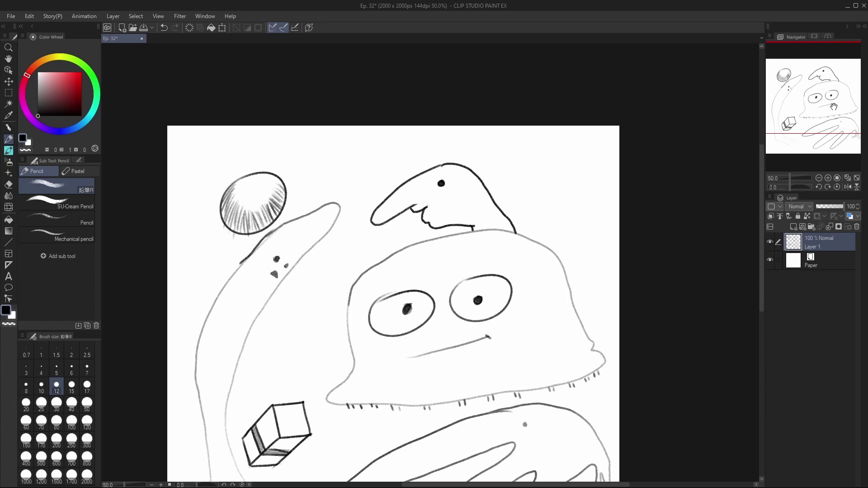
Erase the stray dark line sticking out from the back of the long curved creature's head, and return to the pencil
{"action": "mouse_move", "coordinate": [834, 107]}
{"action": "left_mouse_down"}
{"action": "mouse_move", "coordinate": [831, 121]}
{"action": "mouse_move", "coordinate": [817, 99]}
{"action": "left_mouse_up"}
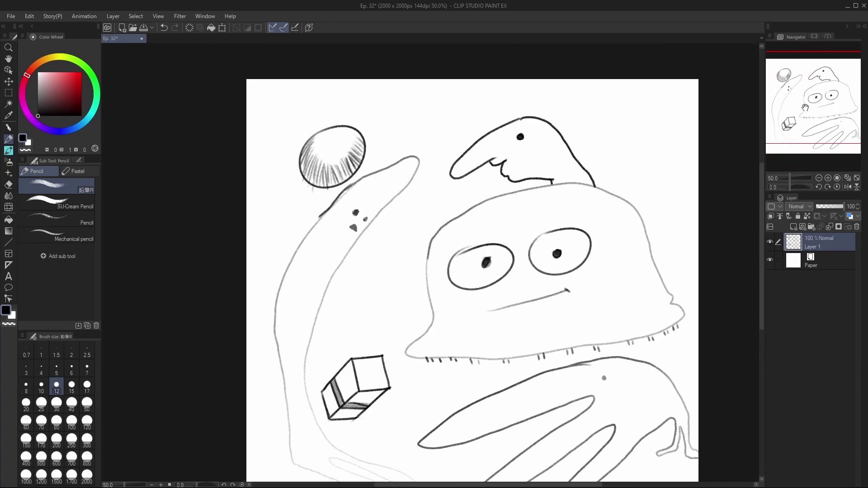
{"action": "key", "text": "e"}
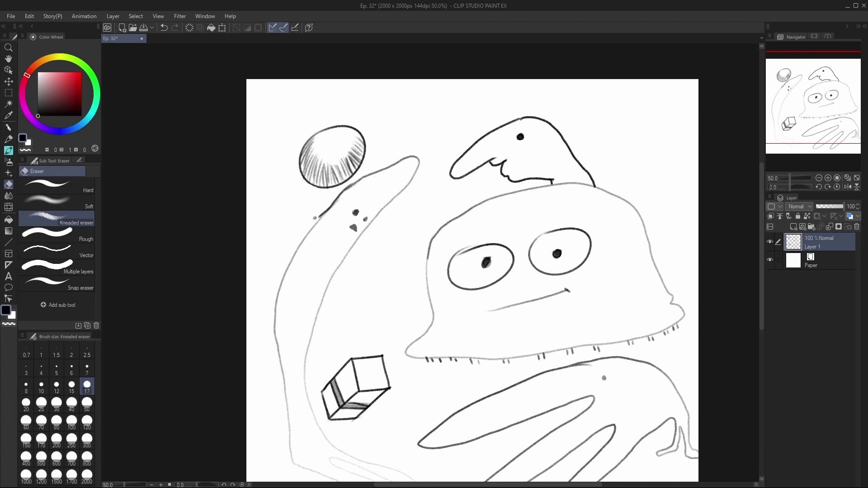
{"action": "left_click_drag", "start_coordinate": [314, 218], "coordinate": [326, 210]}
{"action": "key", "text": "p"}
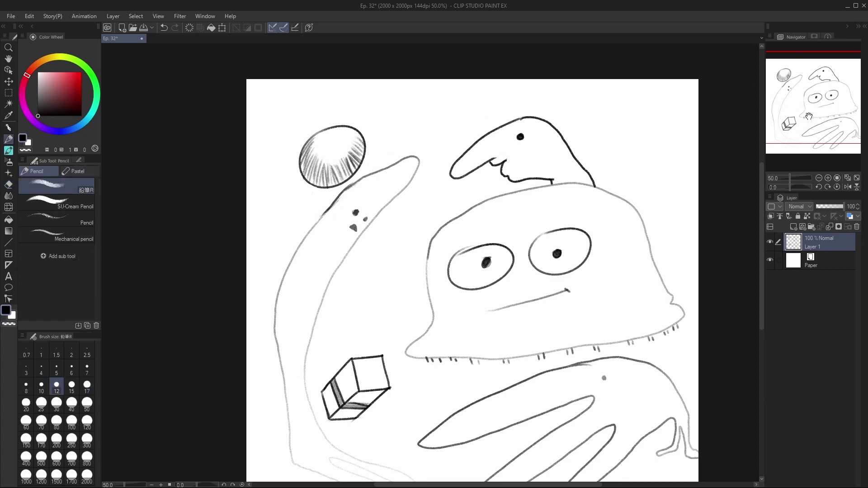
Draw two small circles for eyes and a V-shaped beak below them, to the right of the long-snouted head
{"action": "left_click_drag", "start_coordinate": [808, 117], "coordinate": [849, 104]}
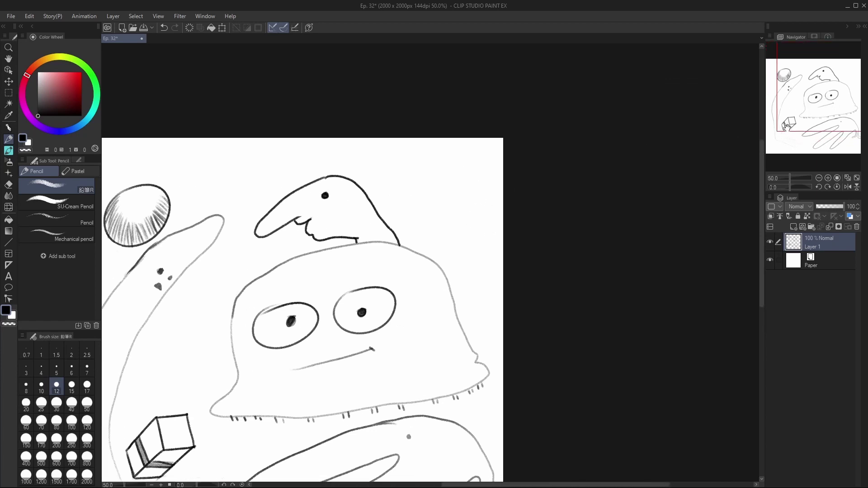
{"action": "left_click_drag", "start_coordinate": [469, 212], "coordinate": [561, 182]}
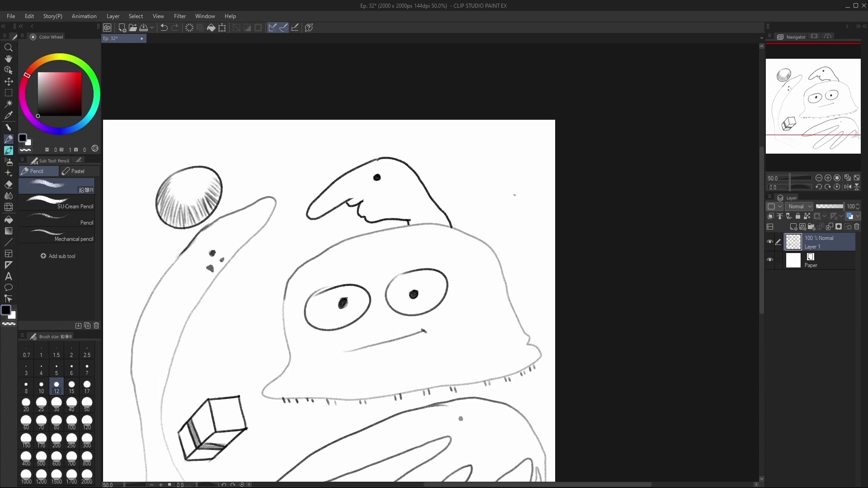
{"action": "key", "text": "ctrl+z"}
{"action": "mouse_move", "coordinate": [487, 170]}
{"action": "left_mouse_down"}
{"action": "mouse_move", "coordinate": [538, 188]}
{"action": "mouse_move", "coordinate": [533, 178]}
{"action": "left_mouse_up"}
{"action": "mouse_move", "coordinate": [483, 202]}
{"action": "left_mouse_down"}
{"action": "mouse_move", "coordinate": [500, 237]}
{"action": "mouse_move", "coordinate": [524, 202]}
{"action": "left_mouse_up"}
{"action": "key", "text": "ctrl+z"}
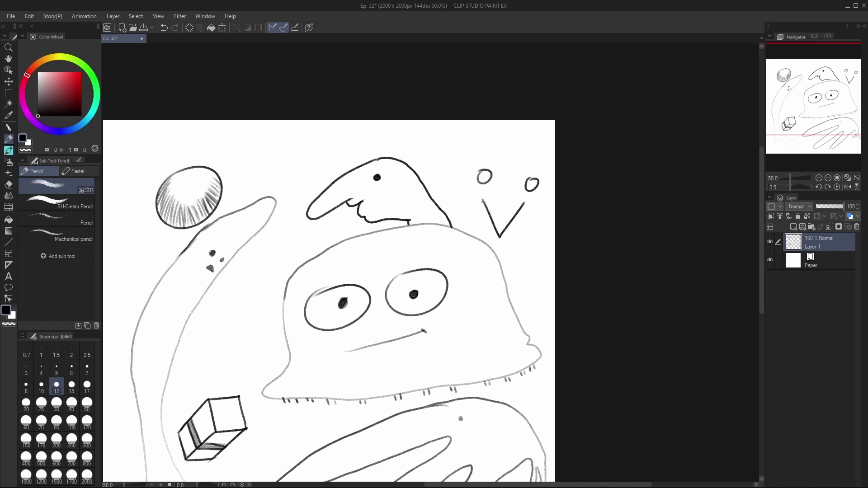
Close the V into a kite-shaped beak with slanted upper edges and refine its sides, redrawing unsatisfactory strokes
{"action": "mouse_move", "coordinate": [482, 199]}
{"action": "left_mouse_down"}
{"action": "mouse_move", "coordinate": [484, 208]}
{"action": "mouse_move", "coordinate": [503, 185]}
{"action": "mouse_move", "coordinate": [515, 185]}
{"action": "mouse_move", "coordinate": [505, 207]}
{"action": "mouse_move", "coordinate": [505, 187]}
{"action": "mouse_move", "coordinate": [524, 206]}
{"action": "left_mouse_up"}
{"action": "key", "text": "ctrl+z"}
{"action": "key", "text": "ctrl+z"}
{"action": "key", "text": "ctrl+z"}
{"action": "key", "text": "ctrl+z"}
{"action": "key", "text": "ctrl+z"}
{"action": "key", "text": "ctrl+z"}
{"action": "key", "text": "ctrl+z"}
{"action": "key", "text": "ctrl+z"}
{"action": "mouse_move", "coordinate": [481, 202]}
{"action": "left_mouse_down"}
{"action": "mouse_move", "coordinate": [494, 229]}
{"action": "mouse_move", "coordinate": [484, 207]}
{"action": "mouse_move", "coordinate": [501, 224]}
{"action": "mouse_move", "coordinate": [485, 221]}
{"action": "mouse_move", "coordinate": [496, 232]}
{"action": "mouse_move", "coordinate": [481, 199]}
{"action": "mouse_move", "coordinate": [498, 238]}
{"action": "left_mouse_up"}
{"action": "key", "text": "ctrl+z"}
{"action": "key", "text": "ctrl+z"}
{"action": "key", "text": "ctrl+z"}
{"action": "key", "text": "ctrl+z"}
{"action": "key", "text": "ctrl+z"}
{"action": "key", "text": "ctrl+z"}
{"action": "mouse_move", "coordinate": [524, 203]}
{"action": "left_mouse_down"}
{"action": "mouse_move", "coordinate": [520, 221]}
{"action": "mouse_move", "coordinate": [521, 214]}
{"action": "mouse_move", "coordinate": [503, 233]}
{"action": "left_mouse_up"}
{"action": "key", "text": "ctrl+z"}
{"action": "key", "text": "ctrl+z"}
{"action": "key", "text": "ctrl+z"}
{"action": "key", "text": "ctrl+z"}
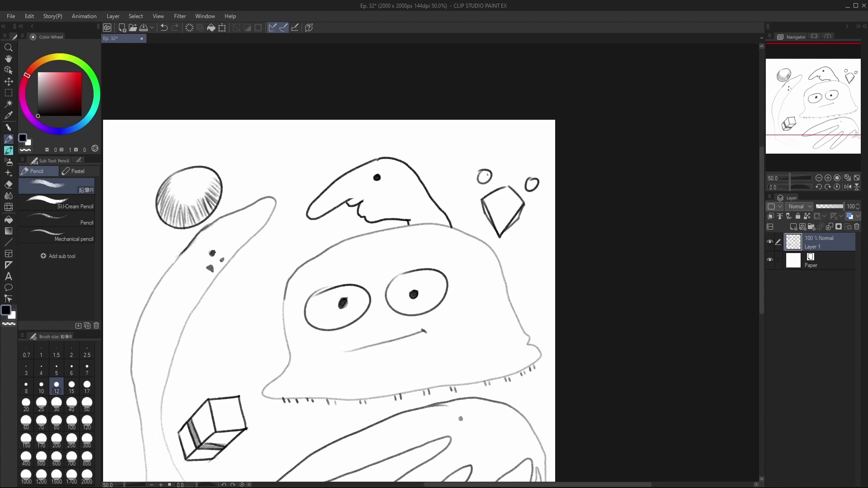
Add two nostril marks near the beak's tip and darken its lower right edge
{"action": "key", "text": "e"}
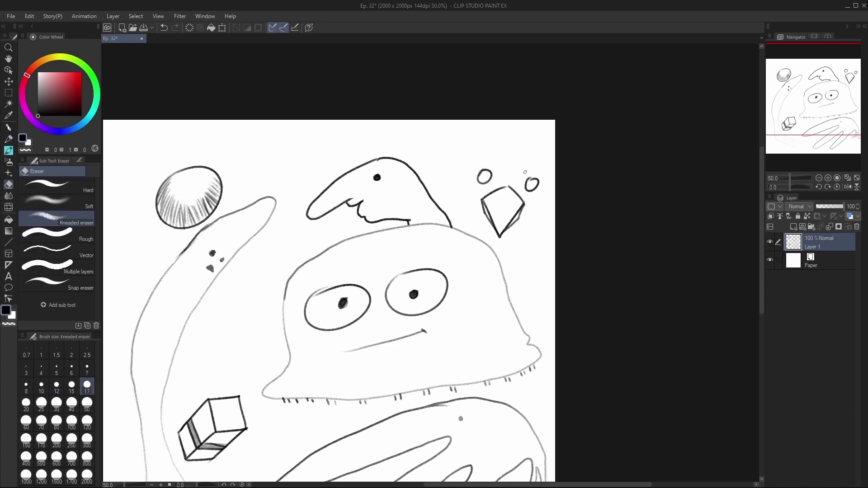
{"action": "key", "text": "p"}
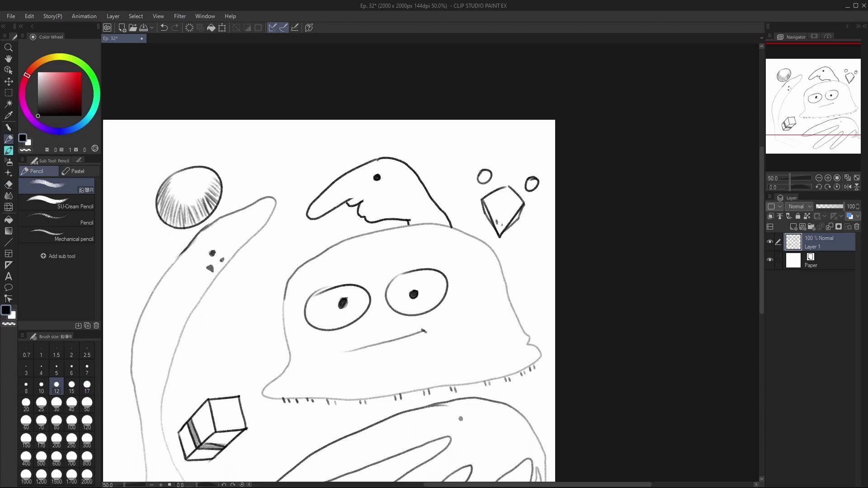
{"action": "key", "text": "e"}
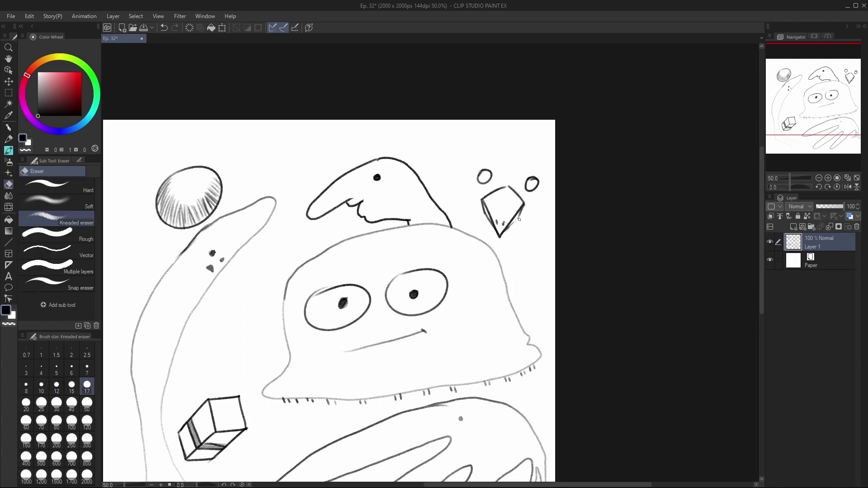
{"action": "key", "text": "p"}
{"action": "left_click_drag", "start_coordinate": [522, 208], "coordinate": [509, 230]}
{"action": "key", "text": "ctrl+z"}
{"action": "key", "text": "ctrl+z"}
{"action": "key", "text": "ctrl+z"}
{"action": "key", "text": "ctrl+z"}
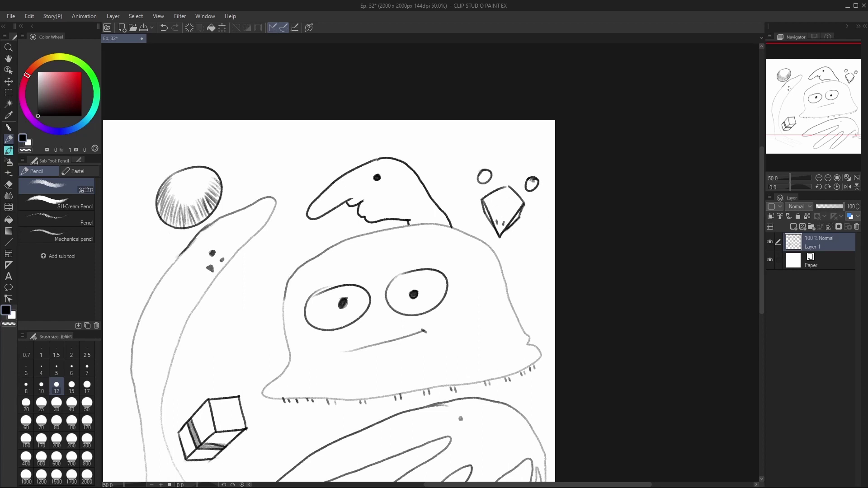
Fill both small eyes above the beak with solid dark pencil
{"action": "left_click_drag", "start_coordinate": [530, 178], "coordinate": [533, 188]}
{"action": "left_click_drag", "start_coordinate": [533, 180], "coordinate": [535, 189]}
{"action": "left_click_drag", "start_coordinate": [480, 175], "coordinate": [487, 179]}
Draw a jagged feather tuft above the bird's eyes and start the curve of its head, redrawing unsatisfactory strokes
{"action": "mouse_move", "coordinate": [478, 150]}
{"action": "left_mouse_down"}
{"action": "mouse_move", "coordinate": [513, 140]}
{"action": "mouse_move", "coordinate": [494, 143]}
{"action": "mouse_move", "coordinate": [465, 172]}
{"action": "left_mouse_up"}
{"action": "key", "text": "ctrl+z"}
{"action": "key", "text": "ctrl+z"}
{"action": "key", "text": "ctrl+z"}
{"action": "left_click_drag", "start_coordinate": [485, 141], "coordinate": [469, 163]}
{"action": "key", "text": "ctrl+z"}
{"action": "key", "text": "ctrl+z"}
{"action": "mouse_move", "coordinate": [512, 135]}
{"action": "left_mouse_down"}
{"action": "mouse_move", "coordinate": [484, 132]}
{"action": "mouse_move", "coordinate": [462, 152]}
{"action": "mouse_move", "coordinate": [473, 154]}
{"action": "mouse_move", "coordinate": [461, 160]}
{"action": "mouse_move", "coordinate": [470, 149]}
{"action": "mouse_move", "coordinate": [465, 168]}
{"action": "left_mouse_up"}
{"action": "key", "text": "ctrl+z"}
{"action": "key", "text": "ctrl+z"}
{"action": "key", "text": "ctrl+z"}
{"action": "key", "text": "ctrl+z"}
{"action": "key", "text": "ctrl+z"}
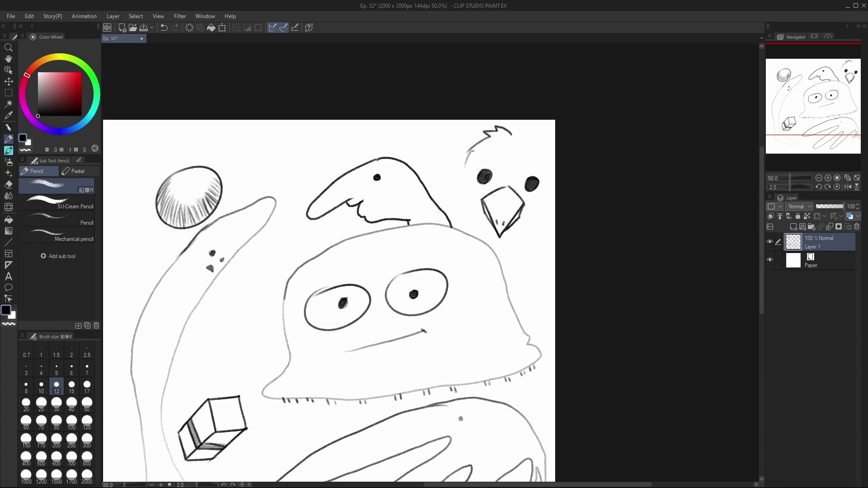
Draw the left side of the bird's head, curving down past the eye towards the neck, and retry poor strokes
{"action": "left_click_drag", "start_coordinate": [466, 160], "coordinate": [463, 179]}
{"action": "left_click_drag", "start_coordinate": [471, 150], "coordinate": [468, 208]}
{"action": "key", "text": "ctrl+z"}
{"action": "key", "text": "ctrl+z"}
{"action": "left_click_drag", "start_coordinate": [464, 175], "coordinate": [472, 215]}
{"action": "key", "text": "ctrl+z"}
{"action": "left_click_drag", "start_coordinate": [462, 174], "coordinate": [467, 210]}
Draw the bird's right side from the tuft down into the neck and extend both neck lines to the big-eyed creature
{"action": "mouse_move", "coordinate": [513, 134]}
{"action": "left_mouse_down"}
{"action": "mouse_move", "coordinate": [548, 153]}
{"action": "mouse_move", "coordinate": [533, 143]}
{"action": "left_mouse_up"}
{"action": "key", "text": "ctrl+z"}
{"action": "key", "text": "ctrl+z"}
{"action": "key", "text": "ctrl+z"}
{"action": "key", "text": "ctrl+z"}
{"action": "left_click_drag", "start_coordinate": [514, 133], "coordinate": [529, 142]}
{"action": "key", "text": "ctrl+z"}
{"action": "mouse_move", "coordinate": [516, 132]}
{"action": "left_mouse_down"}
{"action": "mouse_move", "coordinate": [536, 141]}
{"action": "mouse_move", "coordinate": [546, 154]}
{"action": "mouse_move", "coordinate": [511, 133]}
{"action": "mouse_move", "coordinate": [537, 143]}
{"action": "mouse_move", "coordinate": [548, 167]}
{"action": "mouse_move", "coordinate": [528, 260]}
{"action": "left_mouse_up"}
{"action": "key", "text": "ctrl+z"}
{"action": "key", "text": "ctrl+z"}
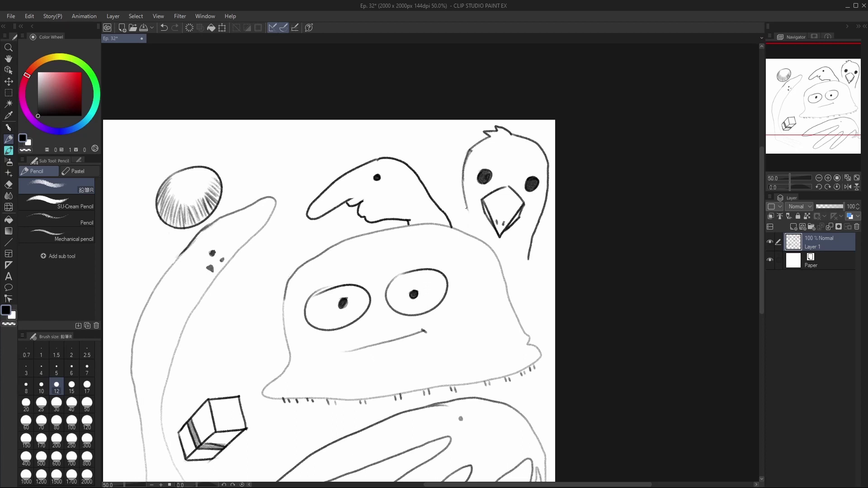
{"action": "left_click_drag", "start_coordinate": [468, 212], "coordinate": [469, 224]}
{"action": "left_click_drag", "start_coordinate": [528, 258], "coordinate": [521, 323]}
Erase the outer corners and stray lines along both sides of the bird's beak with the Kneaded eraser
{"action": "key", "text": "e"}
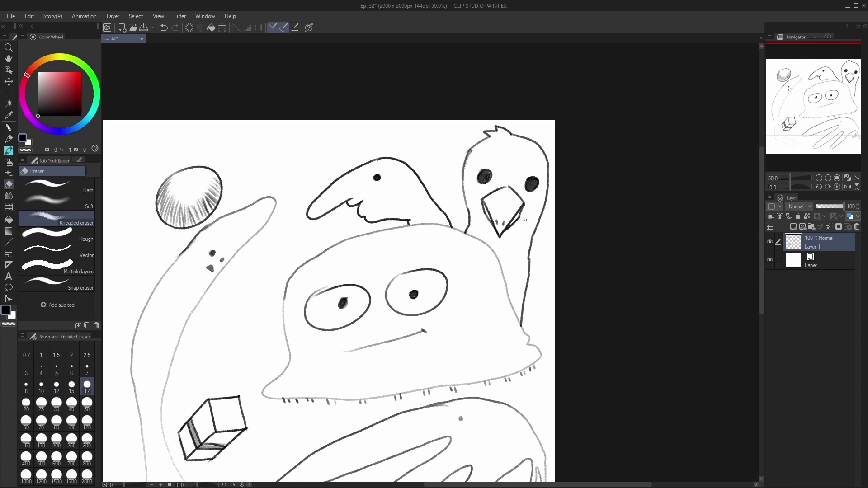
{"action": "mouse_move", "coordinate": [522, 216]}
{"action": "left_mouse_down"}
{"action": "mouse_move", "coordinate": [480, 213]}
{"action": "mouse_move", "coordinate": [481, 202]}
{"action": "mouse_move", "coordinate": [487, 217]}
{"action": "mouse_move", "coordinate": [480, 199]}
{"action": "mouse_move", "coordinate": [489, 223]}
{"action": "mouse_move", "coordinate": [481, 205]}
{"action": "left_mouse_up"}
{"action": "left_click_drag", "start_coordinate": [484, 195], "coordinate": [481, 203]}
{"action": "key", "text": "p"}
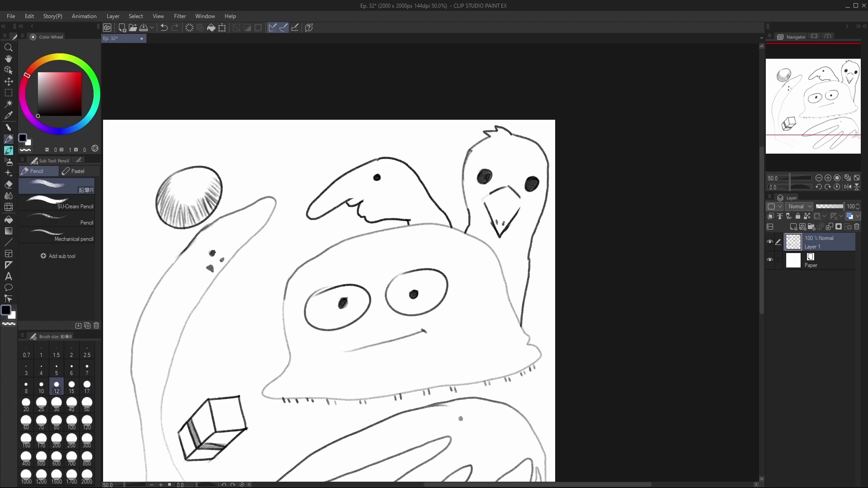
Redraw the beak with a rounded upper outline and erase the leftover marks outside it
{"action": "left_click_drag", "start_coordinate": [506, 185], "coordinate": [496, 190]}
{"action": "key", "text": "ctrl+z"}
{"action": "left_click_drag", "start_coordinate": [486, 194], "coordinate": [490, 205]}
{"action": "key", "text": "ctrl+z"}
{"action": "mouse_move", "coordinate": [490, 194]}
{"action": "left_mouse_down"}
{"action": "mouse_move", "coordinate": [486, 211]}
{"action": "mouse_move", "coordinate": [517, 215]}
{"action": "left_mouse_up"}
{"action": "key", "text": "ctrl+z"}
{"action": "key", "text": "ctrl+z"}
{"action": "key", "text": "ctrl+z"}
{"action": "key", "text": "e"}
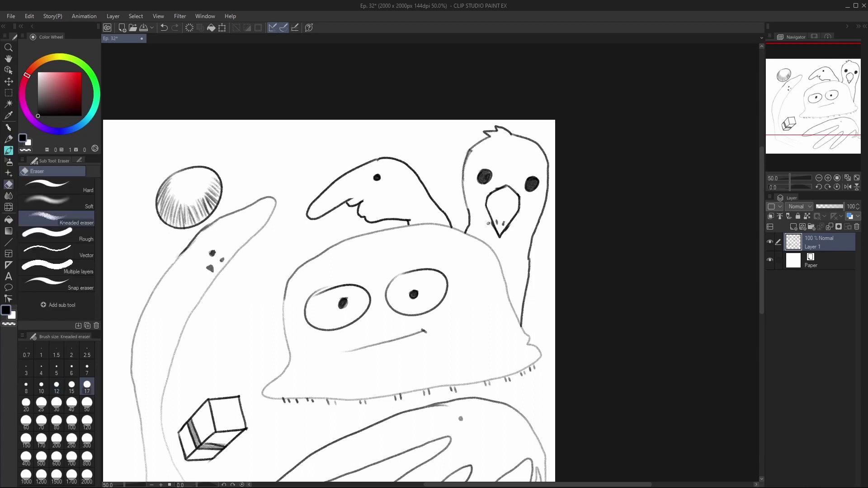
{"action": "key", "text": "p"}
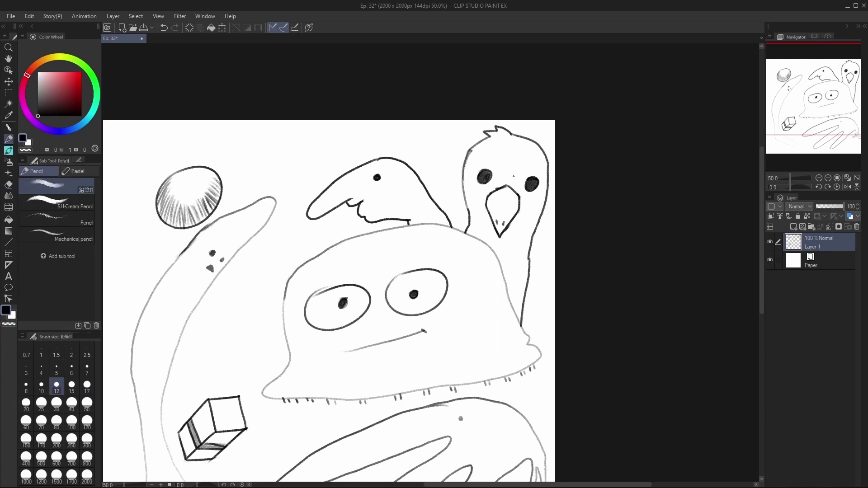
{"action": "mouse_move", "coordinate": [716, 141]}
{"action": "left_mouse_down"}
{"action": "mouse_move", "coordinate": [725, 177]}
{"action": "mouse_move", "coordinate": [684, 154]}
{"action": "left_mouse_up"}
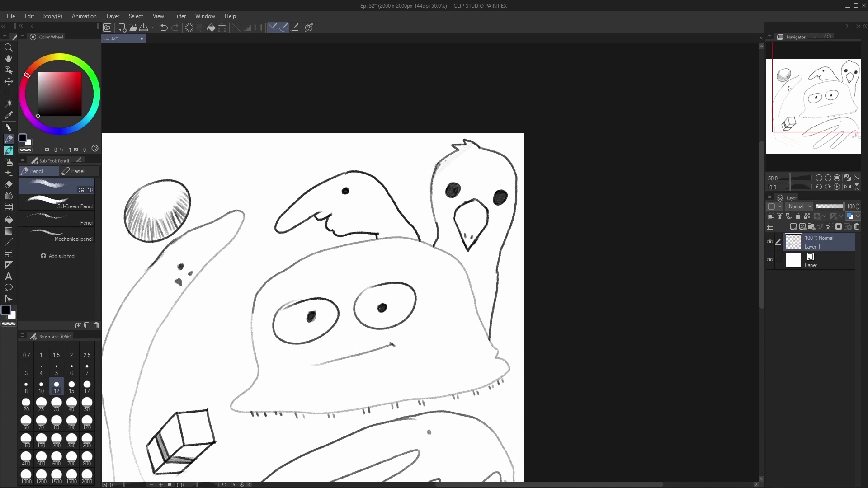
{"action": "mouse_move", "coordinate": [475, 148]}
{"action": "left_mouse_down"}
{"action": "mouse_move", "coordinate": [434, 189]}
{"action": "mouse_move", "coordinate": [497, 172]}
{"action": "mouse_move", "coordinate": [480, 194]}
{"action": "mouse_move", "coordinate": [511, 177]}
{"action": "mouse_move", "coordinate": [489, 205]}
{"action": "mouse_move", "coordinate": [502, 218]}
{"action": "mouse_move", "coordinate": [488, 242]}
{"action": "mouse_move", "coordinate": [497, 233]}
{"action": "mouse_move", "coordinate": [496, 259]}
{"action": "left_mouse_up"}
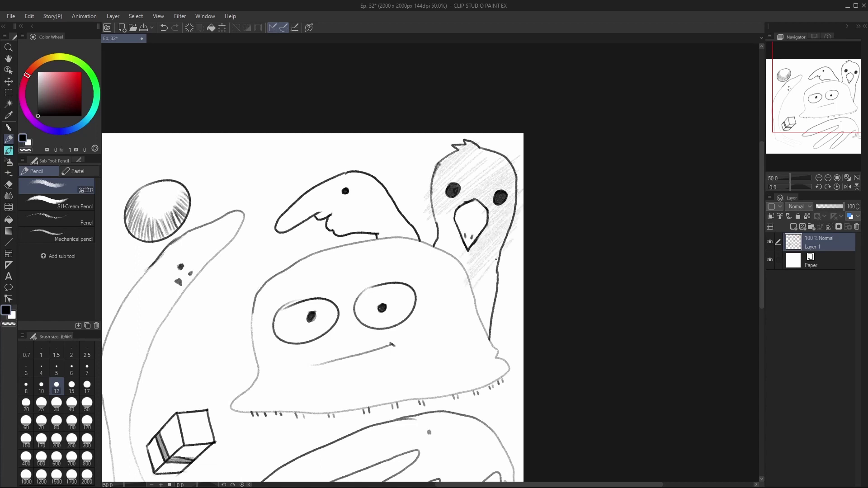
{"action": "mouse_move", "coordinate": [480, 289]}
{"action": "left_mouse_down"}
{"action": "mouse_move", "coordinate": [479, 327]}
{"action": "mouse_move", "coordinate": [496, 307]}
{"action": "mouse_move", "coordinate": [481, 334]}
{"action": "mouse_move", "coordinate": [498, 273]}
{"action": "mouse_move", "coordinate": [475, 312]}
{"action": "mouse_move", "coordinate": [472, 289]}
{"action": "mouse_move", "coordinate": [506, 249]}
{"action": "mouse_move", "coordinate": [469, 296]}
{"action": "mouse_move", "coordinate": [509, 226]}
{"action": "mouse_move", "coordinate": [466, 276]}
{"action": "mouse_move", "coordinate": [495, 230]}
{"action": "mouse_move", "coordinate": [468, 258]}
{"action": "mouse_move", "coordinate": [441, 244]}
{"action": "mouse_move", "coordinate": [454, 228]}
{"action": "mouse_move", "coordinate": [441, 240]}
{"action": "mouse_move", "coordinate": [457, 203]}
{"action": "mouse_move", "coordinate": [442, 213]}
{"action": "left_mouse_up"}
{"action": "mouse_move", "coordinate": [441, 210]}
{"action": "left_mouse_down"}
{"action": "mouse_move", "coordinate": [492, 153]}
{"action": "mouse_move", "coordinate": [479, 150]}
{"action": "left_mouse_up"}
{"action": "mouse_move", "coordinate": [433, 195]}
{"action": "left_mouse_down"}
{"action": "mouse_move", "coordinate": [473, 145]}
{"action": "mouse_move", "coordinate": [434, 174]}
{"action": "left_mouse_up"}
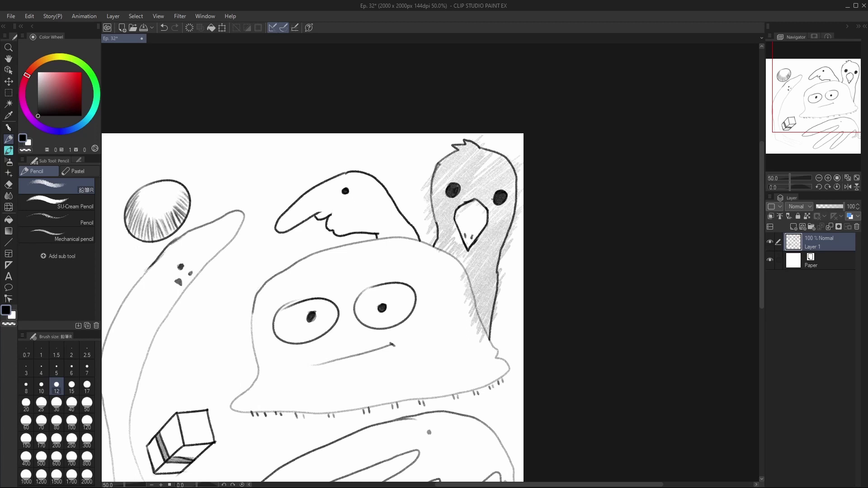
{"action": "mouse_move", "coordinate": [525, 195]}
{"action": "left_mouse_down"}
{"action": "mouse_move", "coordinate": [497, 226]}
{"action": "mouse_move", "coordinate": [514, 174]}
{"action": "left_mouse_up"}
{"action": "key", "text": "ctrl+z"}
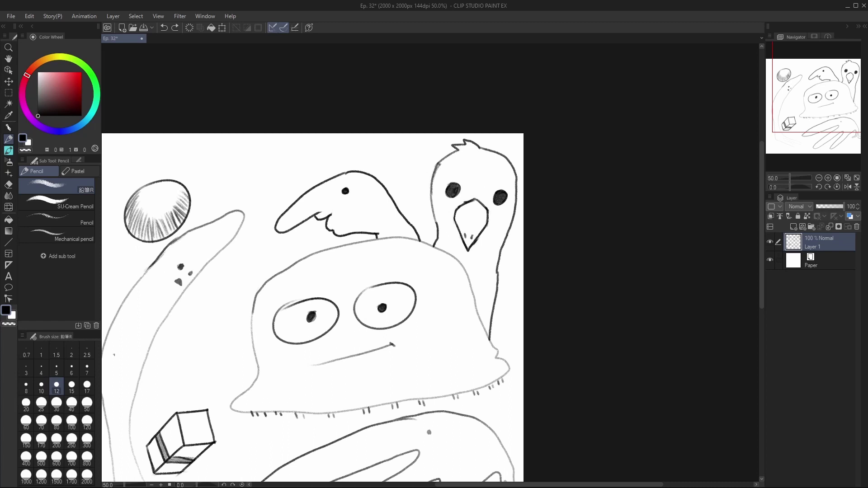
Shade the bird's head and neck grey around the beak with a size 80 pencil, making the neck darkest
{"action": "left_click", "coordinate": [56, 420]}
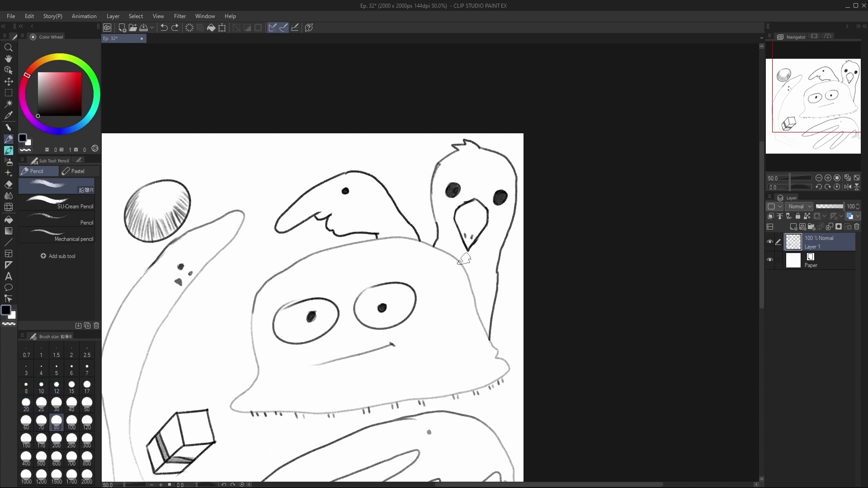
{"action": "mouse_move", "coordinate": [465, 259]}
{"action": "left_mouse_down"}
{"action": "mouse_move", "coordinate": [438, 245]}
{"action": "mouse_move", "coordinate": [464, 266]}
{"action": "mouse_move", "coordinate": [486, 333]}
{"action": "mouse_move", "coordinate": [509, 220]}
{"action": "mouse_move", "coordinate": [501, 161]}
{"action": "mouse_move", "coordinate": [508, 188]}
{"action": "mouse_move", "coordinate": [505, 163]}
{"action": "mouse_move", "coordinate": [462, 145]}
{"action": "mouse_move", "coordinate": [504, 188]}
{"action": "mouse_move", "coordinate": [463, 151]}
{"action": "mouse_move", "coordinate": [491, 194]}
{"action": "mouse_move", "coordinate": [481, 279]}
{"action": "mouse_move", "coordinate": [471, 260]}
{"action": "mouse_move", "coordinate": [499, 240]}
{"action": "mouse_move", "coordinate": [504, 222]}
{"action": "mouse_move", "coordinate": [464, 158]}
{"action": "mouse_move", "coordinate": [451, 159]}
{"action": "mouse_move", "coordinate": [437, 195]}
{"action": "mouse_move", "coordinate": [446, 163]}
{"action": "mouse_move", "coordinate": [466, 171]}
{"action": "mouse_move", "coordinate": [464, 182]}
{"action": "mouse_move", "coordinate": [479, 177]}
{"action": "mouse_move", "coordinate": [452, 197]}
{"action": "mouse_move", "coordinate": [473, 195]}
{"action": "mouse_move", "coordinate": [445, 231]}
{"action": "mouse_move", "coordinate": [432, 196]}
{"action": "mouse_move", "coordinate": [461, 249]}
{"action": "mouse_move", "coordinate": [456, 232]}
{"action": "mouse_move", "coordinate": [458, 261]}
{"action": "left_mouse_up"}
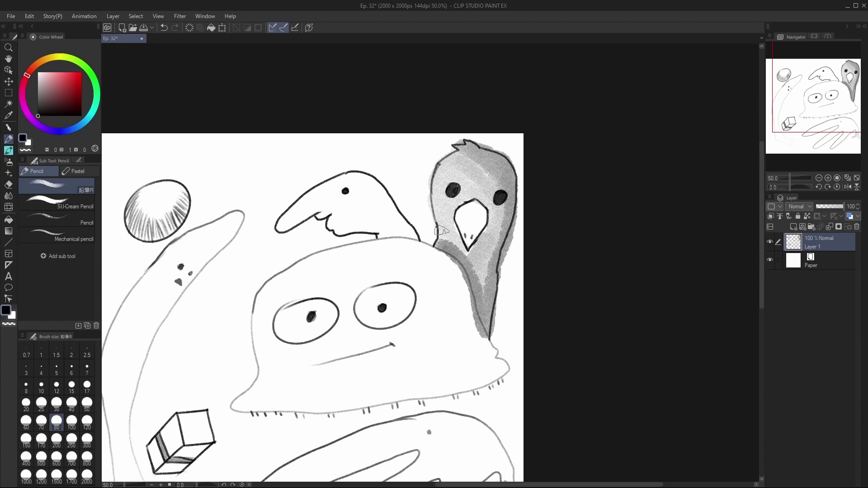
{"action": "mouse_move", "coordinate": [441, 237]}
{"action": "left_mouse_down"}
{"action": "mouse_move", "coordinate": [482, 278]}
{"action": "mouse_move", "coordinate": [484, 292]}
{"action": "mouse_move", "coordinate": [448, 242]}
{"action": "mouse_move", "coordinate": [476, 281]}
{"action": "mouse_move", "coordinate": [478, 295]}
{"action": "mouse_move", "coordinate": [464, 257]}
{"action": "mouse_move", "coordinate": [485, 313]}
{"action": "mouse_move", "coordinate": [477, 264]}
{"action": "mouse_move", "coordinate": [480, 240]}
{"action": "left_mouse_up"}
{"action": "key", "text": "ctrl+z"}
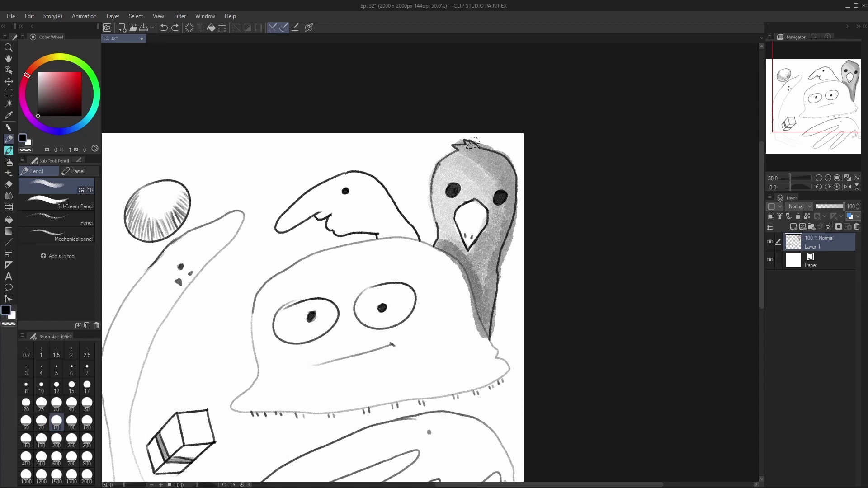
{"action": "mouse_move", "coordinate": [474, 143]}
{"action": "left_mouse_down"}
{"action": "mouse_move", "coordinate": [494, 224]}
{"action": "mouse_move", "coordinate": [493, 192]}
{"action": "mouse_move", "coordinate": [496, 201]}
{"action": "mouse_move", "coordinate": [479, 300]}
{"action": "mouse_move", "coordinate": [486, 324]}
{"action": "mouse_move", "coordinate": [493, 300]}
{"action": "mouse_move", "coordinate": [484, 253]}
{"action": "mouse_move", "coordinate": [473, 267]}
{"action": "mouse_move", "coordinate": [477, 305]}
{"action": "left_mouse_up"}
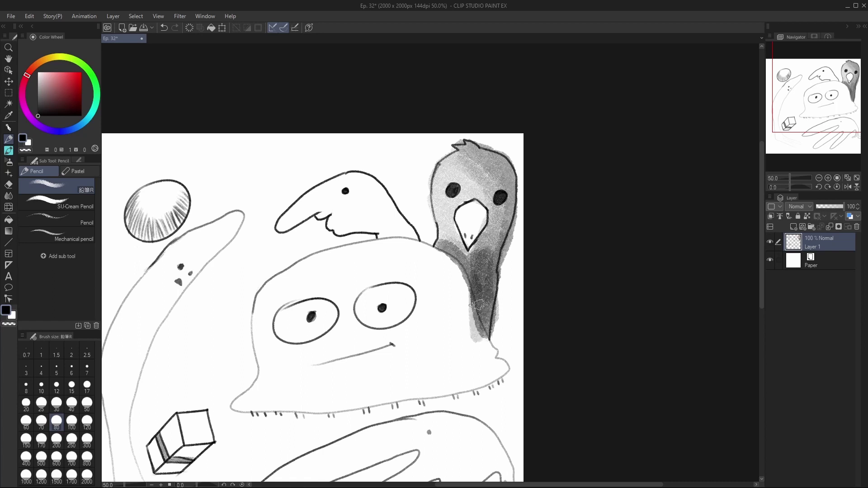
Erase the neck shading that spills onto the big-eyed creature, and return to the pencil at size 12
{"action": "key", "text": "e"}
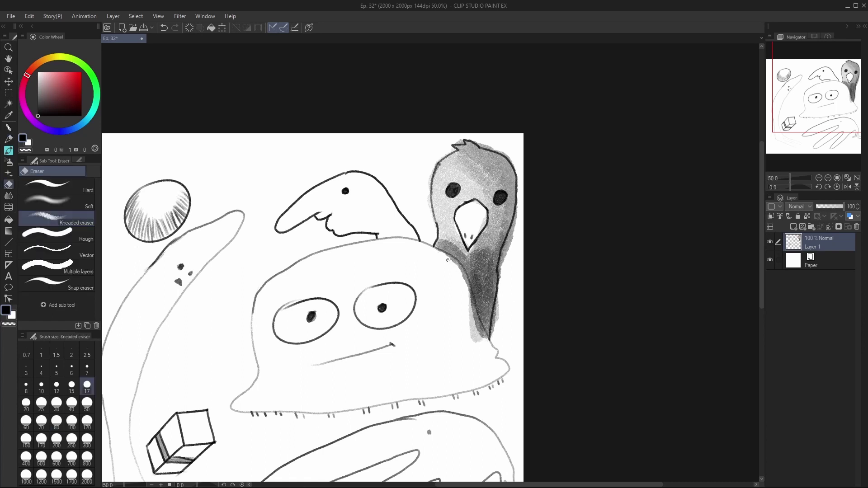
{"action": "mouse_move", "coordinate": [447, 260]}
{"action": "left_mouse_down"}
{"action": "mouse_move", "coordinate": [465, 283]}
{"action": "mouse_move", "coordinate": [461, 274]}
{"action": "mouse_move", "coordinate": [484, 339]}
{"action": "mouse_move", "coordinate": [464, 303]}
{"action": "mouse_move", "coordinate": [468, 325]}
{"action": "left_mouse_up"}
{"action": "key", "text": "p"}
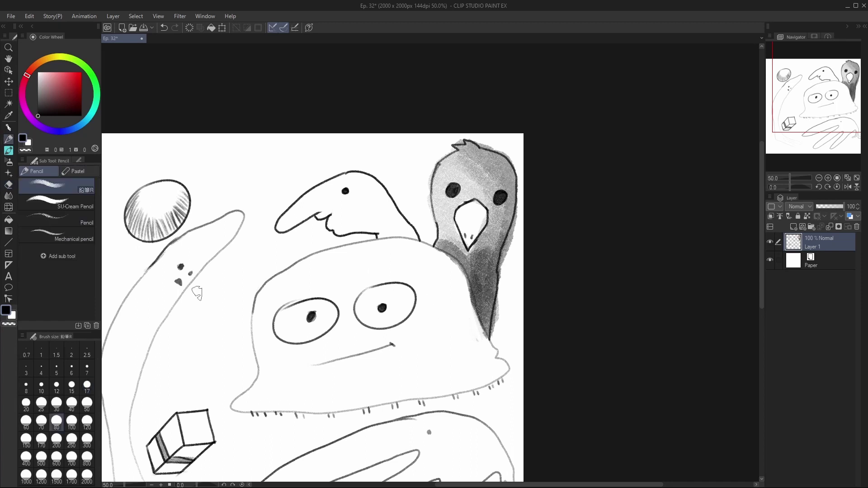
{"action": "left_click", "coordinate": [57, 387]}
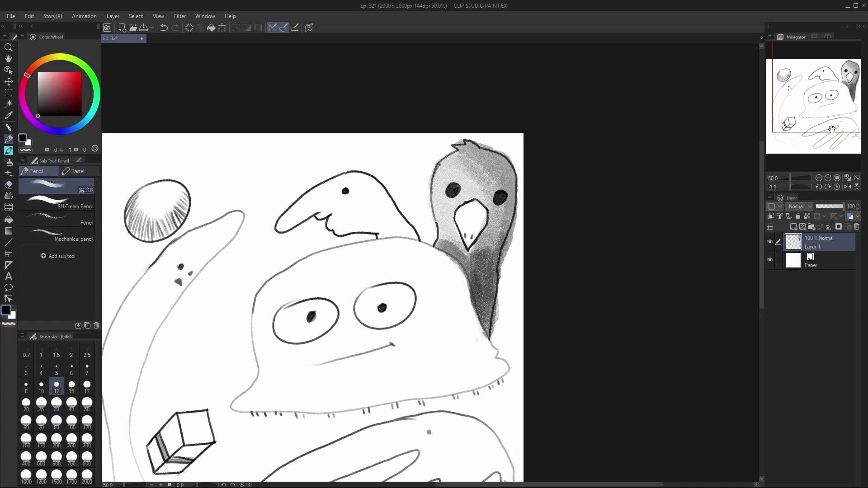
{"action": "left_click_drag", "start_coordinate": [832, 130], "coordinate": [818, 133]}
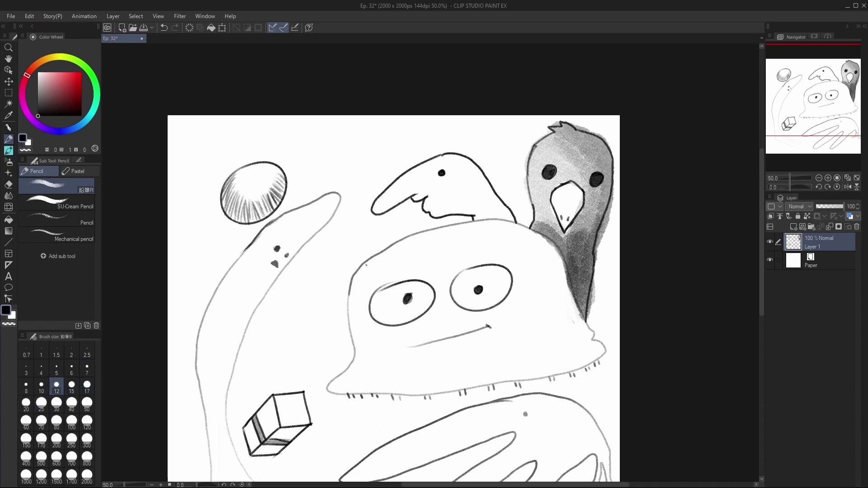
{"action": "left_click_drag", "start_coordinate": [349, 249], "coordinate": [310, 292]}
{"action": "key", "text": "ctrl+z"}
{"action": "left_click_drag", "start_coordinate": [367, 224], "coordinate": [245, 341]}
{"action": "key", "text": "ctrl+z"}
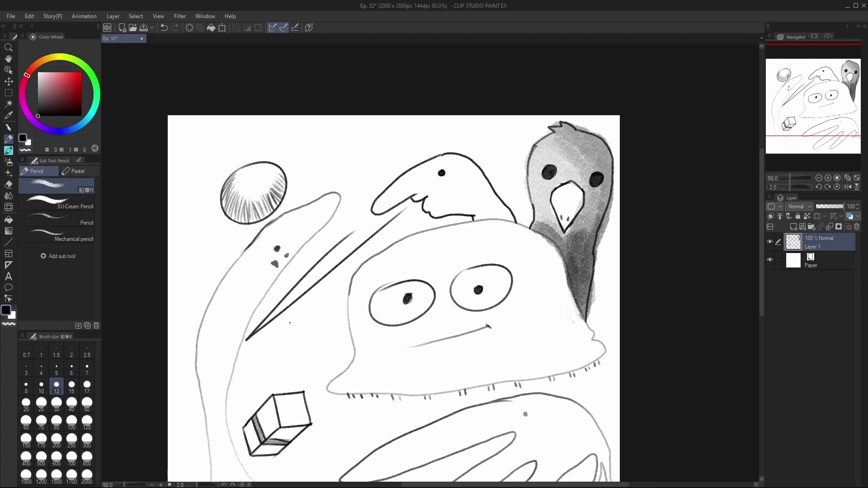
{"action": "key", "text": "ctrl+z"}
{"action": "mouse_move", "coordinate": [359, 227]}
{"action": "left_mouse_down"}
{"action": "mouse_move", "coordinate": [262, 339]}
{"action": "mouse_move", "coordinate": [379, 217]}
{"action": "left_mouse_up"}
{"action": "key", "text": "ctrl+z"}
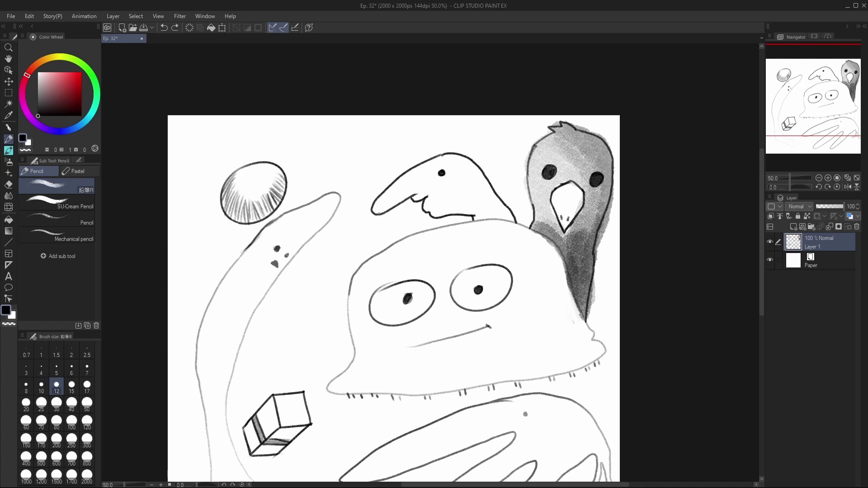
{"action": "mouse_move", "coordinate": [781, 120]}
{"action": "left_mouse_down"}
{"action": "mouse_move", "coordinate": [791, 152]}
{"action": "mouse_move", "coordinate": [818, 128]}
{"action": "mouse_move", "coordinate": [805, 113]}
{"action": "left_mouse_up"}
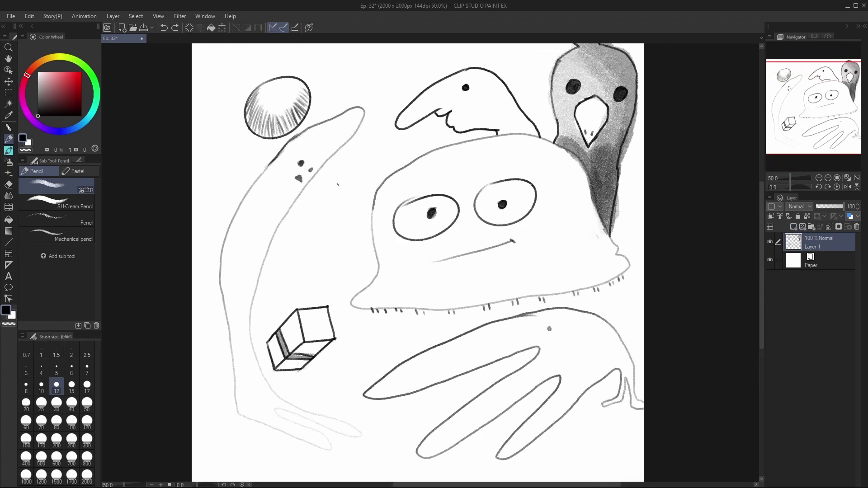
{"action": "left_click", "coordinate": [302, 196]}
{"action": "left_click_drag", "start_coordinate": [300, 251], "coordinate": [311, 277]}
{"action": "key", "text": "ctrl+z"}
{"action": "mouse_move", "coordinate": [337, 229]}
{"action": "left_mouse_down"}
{"action": "mouse_move", "coordinate": [334, 253]}
{"action": "mouse_move", "coordinate": [313, 270]}
{"action": "mouse_move", "coordinate": [326, 233]}
{"action": "mouse_move", "coordinate": [313, 260]}
{"action": "left_mouse_up"}
{"action": "key", "text": "ctrl+z"}
{"action": "key", "text": "ctrl+z"}
{"action": "mouse_move", "coordinate": [825, 128]}
{"action": "left_mouse_down"}
{"action": "mouse_move", "coordinate": [831, 154]}
{"action": "mouse_move", "coordinate": [822, 142]}
{"action": "left_mouse_up"}
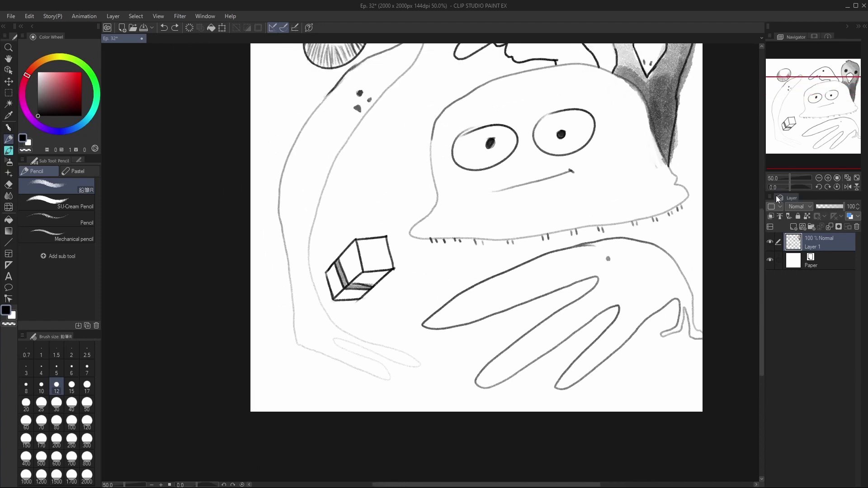
{"action": "left_click_drag", "start_coordinate": [813, 144], "coordinate": [829, 128]}
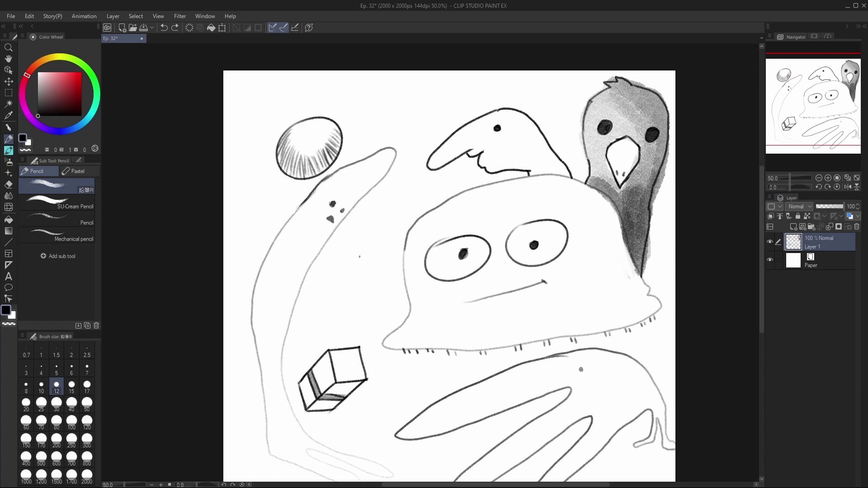
Draw a thin, slightly bent stick above the box, between the long curved creature and the big-eyed one
{"action": "mouse_move", "coordinate": [332, 249]}
{"action": "left_mouse_down"}
{"action": "mouse_move", "coordinate": [362, 322]}
{"action": "mouse_move", "coordinate": [368, 311]}
{"action": "mouse_move", "coordinate": [339, 239]}
{"action": "mouse_move", "coordinate": [341, 268]}
{"action": "mouse_move", "coordinate": [340, 246]}
{"action": "left_mouse_up"}
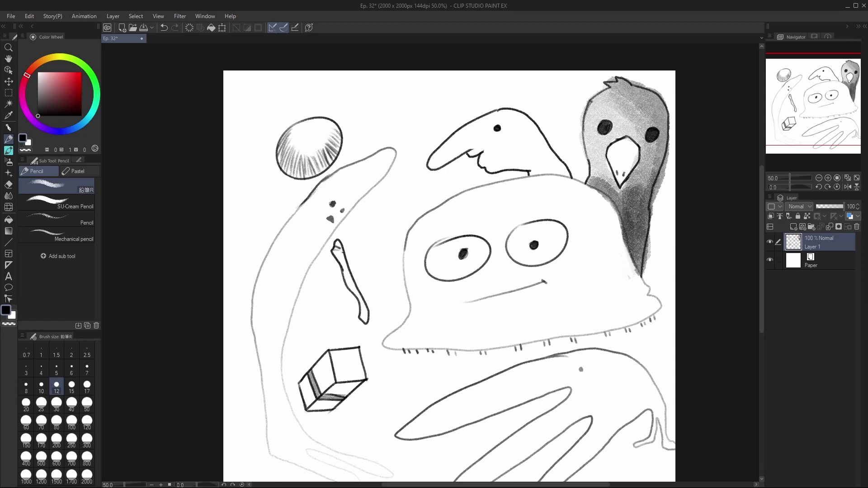
{"action": "key", "text": "ctrl+z"}
{"action": "left_click_drag", "start_coordinate": [816, 116], "coordinate": [812, 123]}
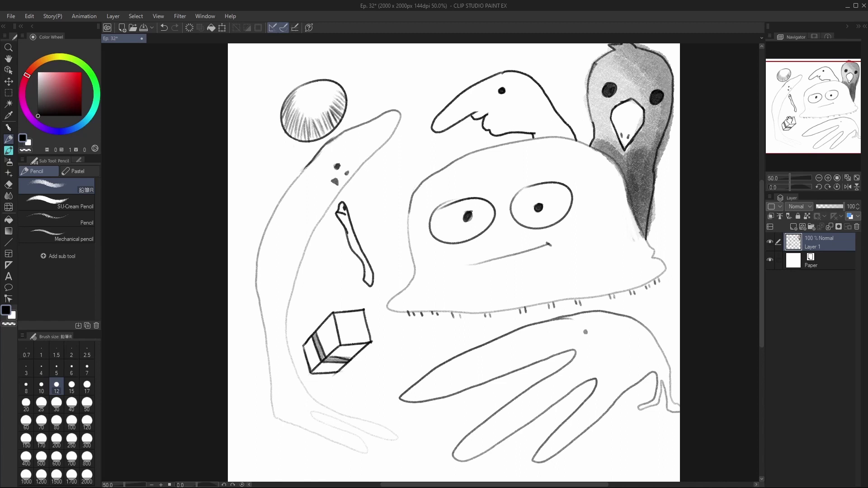
Draw a wavy ground line across the full width of the canvas beneath the creatures
{"action": "left_click_drag", "start_coordinate": [797, 126], "coordinate": [810, 143]}
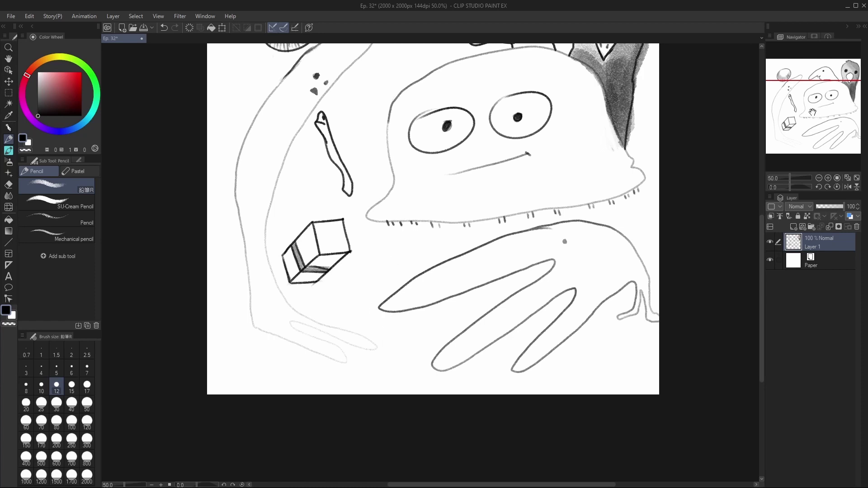
{"action": "mouse_move", "coordinate": [812, 113]}
{"action": "left_mouse_down"}
{"action": "mouse_move", "coordinate": [807, 96]}
{"action": "mouse_move", "coordinate": [801, 108]}
{"action": "left_mouse_up"}
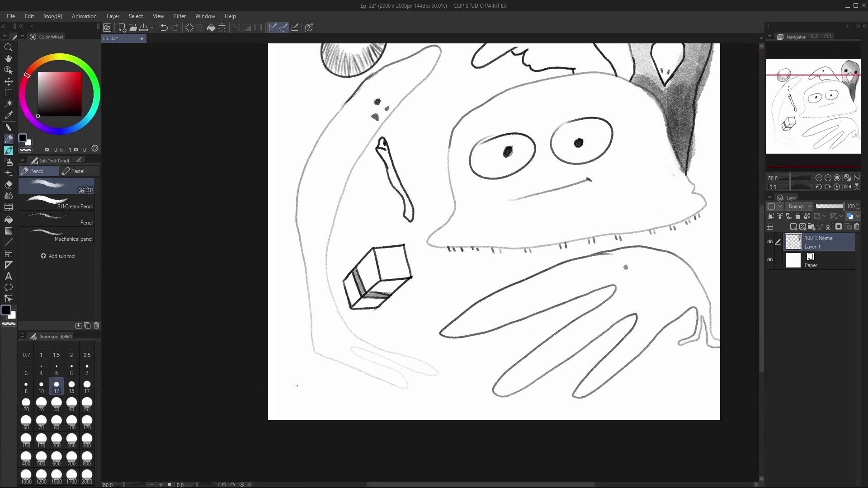
{"action": "mouse_move", "coordinate": [286, 384]}
{"action": "left_mouse_down"}
{"action": "mouse_move", "coordinate": [319, 377]}
{"action": "mouse_move", "coordinate": [524, 413]}
{"action": "mouse_move", "coordinate": [723, 414]}
{"action": "left_mouse_up"}
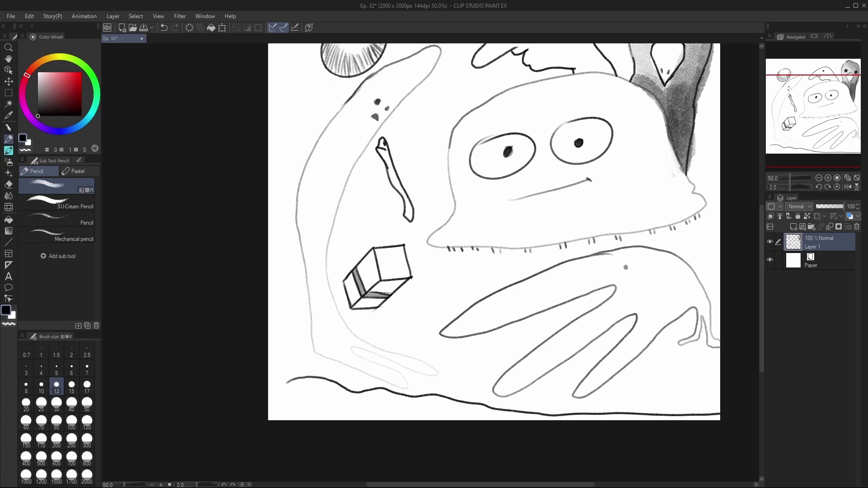
{"action": "left_click_drag", "start_coordinate": [288, 382], "coordinate": [267, 375]}
Draw a tiny upright stick with a short side branch to the right of the box
{"action": "mouse_move", "coordinate": [434, 283]}
{"action": "left_mouse_down"}
{"action": "mouse_move", "coordinate": [426, 289]}
{"action": "mouse_move", "coordinate": [433, 290]}
{"action": "left_mouse_up"}
{"action": "key", "text": "ctrl+z"}
{"action": "left_click_drag", "start_coordinate": [439, 275], "coordinate": [441, 300]}
{"action": "left_click_drag", "start_coordinate": [437, 304], "coordinate": [442, 303]}
Darken the small dot eye of the long-fingered creature below the big-eyed one
{"action": "mouse_move", "coordinate": [819, 127]}
{"action": "left_mouse_down"}
{"action": "mouse_move", "coordinate": [816, 119]}
{"action": "mouse_move", "coordinate": [809, 125]}
{"action": "mouse_move", "coordinate": [808, 107]}
{"action": "mouse_move", "coordinate": [823, 137]}
{"action": "left_mouse_up"}
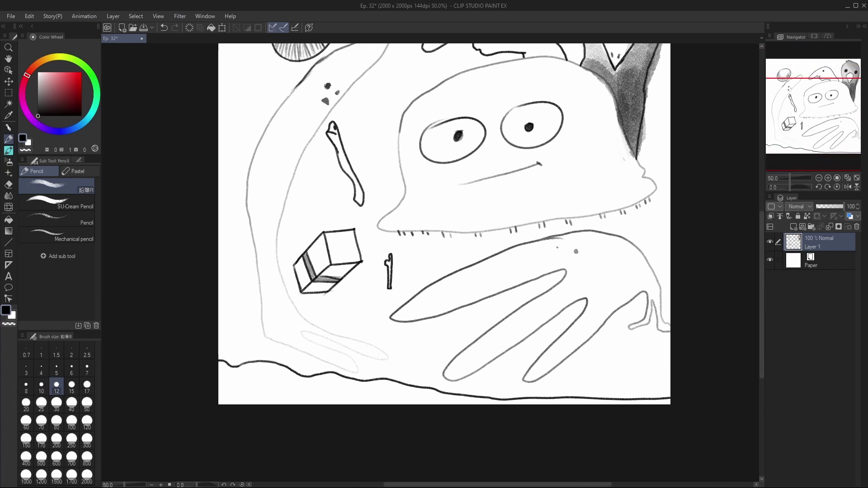
{"action": "left_click", "coordinate": [576, 252]}
{"action": "left_click", "coordinate": [575, 252]}
Draw a thin curved mouth with darkened corners between the ball and the long-snouted head, and a short line beneath it
{"action": "mouse_move", "coordinate": [818, 155]}
{"action": "left_mouse_down"}
{"action": "mouse_move", "coordinate": [814, 118]}
{"action": "mouse_move", "coordinate": [832, 149]}
{"action": "mouse_move", "coordinate": [845, 131]}
{"action": "left_mouse_up"}
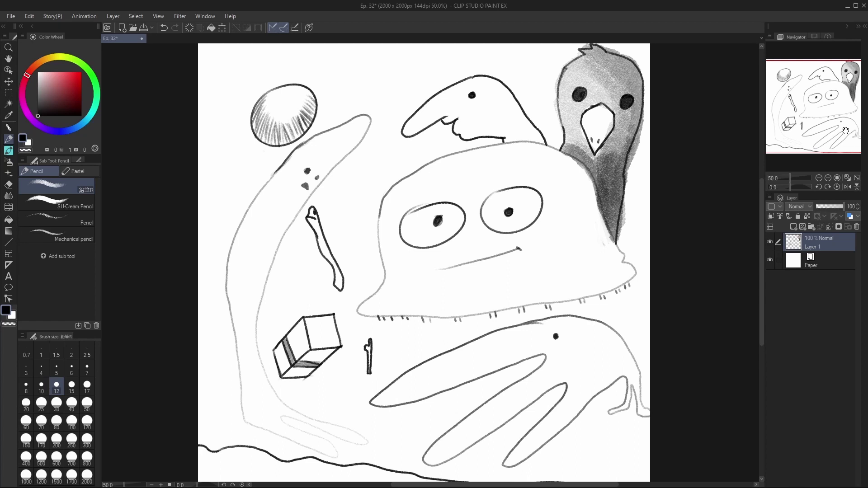
{"action": "mouse_move", "coordinate": [830, 110]}
{"action": "left_mouse_down"}
{"action": "mouse_move", "coordinate": [840, 124]}
{"action": "mouse_move", "coordinate": [815, 124]}
{"action": "mouse_move", "coordinate": [818, 107]}
{"action": "left_mouse_up"}
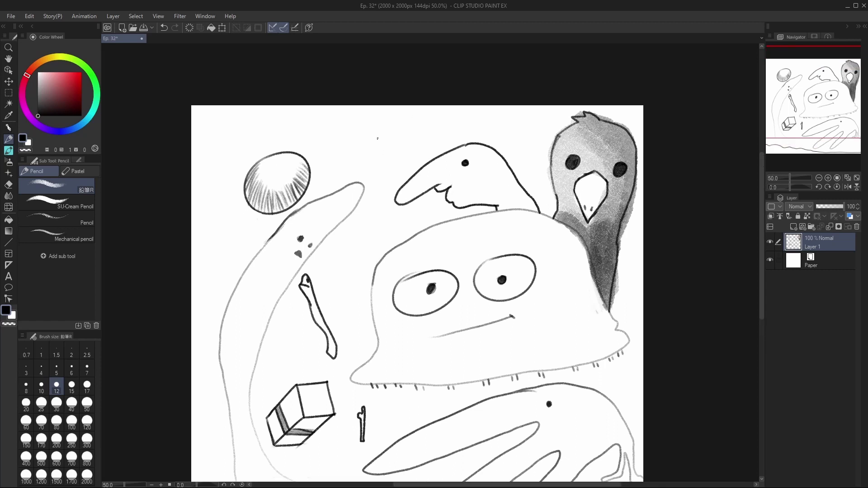
{"action": "mouse_move", "coordinate": [377, 149]}
{"action": "left_mouse_down"}
{"action": "mouse_move", "coordinate": [359, 147]}
{"action": "mouse_move", "coordinate": [396, 145]}
{"action": "mouse_move", "coordinate": [376, 147]}
{"action": "left_mouse_up"}
{"action": "key", "text": "ctrl+z"}
{"action": "mouse_move", "coordinate": [363, 155]}
{"action": "left_mouse_down"}
{"action": "mouse_move", "coordinate": [349, 154]}
{"action": "mouse_move", "coordinate": [368, 162]}
{"action": "mouse_move", "coordinate": [413, 157]}
{"action": "mouse_move", "coordinate": [347, 156]}
{"action": "left_mouse_up"}
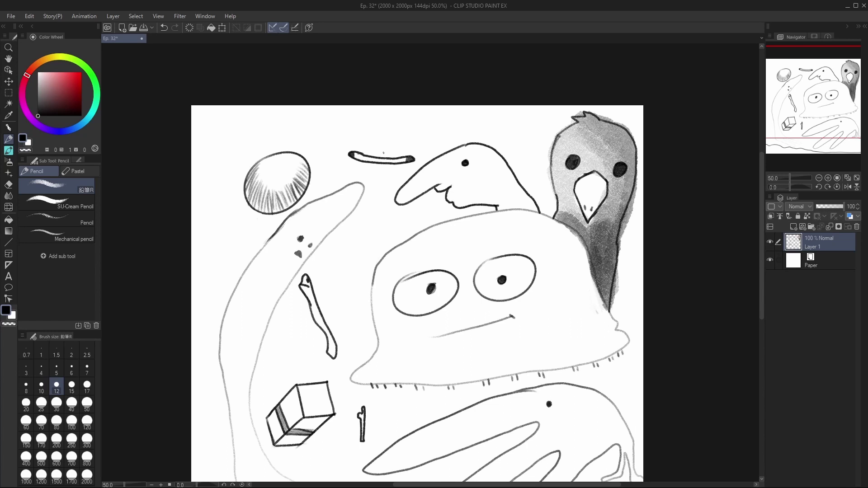
{"action": "left_click_drag", "start_coordinate": [373, 171], "coordinate": [384, 168]}
{"action": "key", "text": "ctrl+z"}
{"action": "key", "text": "ctrl+z"}
{"action": "key", "text": "ctrl+y"}
{"action": "key", "text": "ctrl+y"}
Add two small nostril strokes above the mouth and a pair of narrow, lidded eyes with dark pupils over them
{"action": "left_click", "coordinate": [827, 177]}
{"action": "left_click", "coordinate": [819, 130]}
{"action": "left_click_drag", "start_coordinate": [819, 130], "coordinate": [817, 85]}
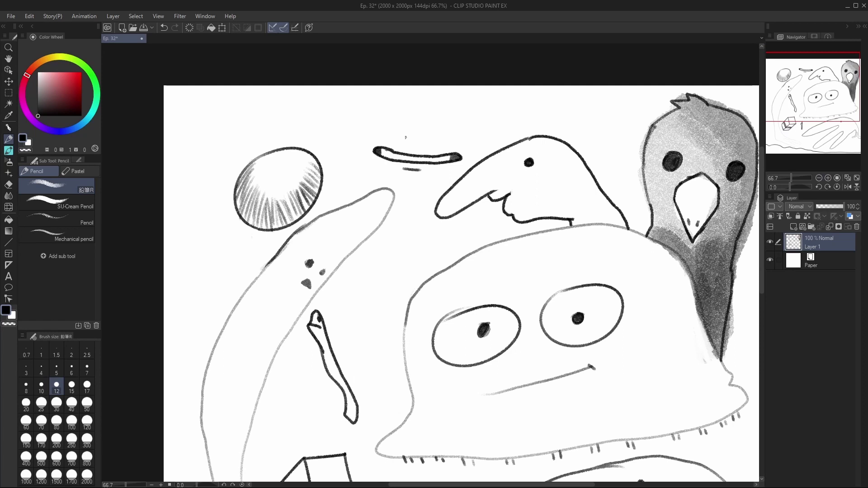
{"action": "left_click_drag", "start_coordinate": [400, 136], "coordinate": [435, 139]}
{"action": "mouse_move", "coordinate": [395, 111]}
{"action": "left_mouse_down"}
{"action": "mouse_move", "coordinate": [372, 109]}
{"action": "mouse_move", "coordinate": [455, 111]}
{"action": "mouse_move", "coordinate": [463, 116]}
{"action": "mouse_move", "coordinate": [434, 115]}
{"action": "mouse_move", "coordinate": [454, 114]}
{"action": "left_mouse_up"}
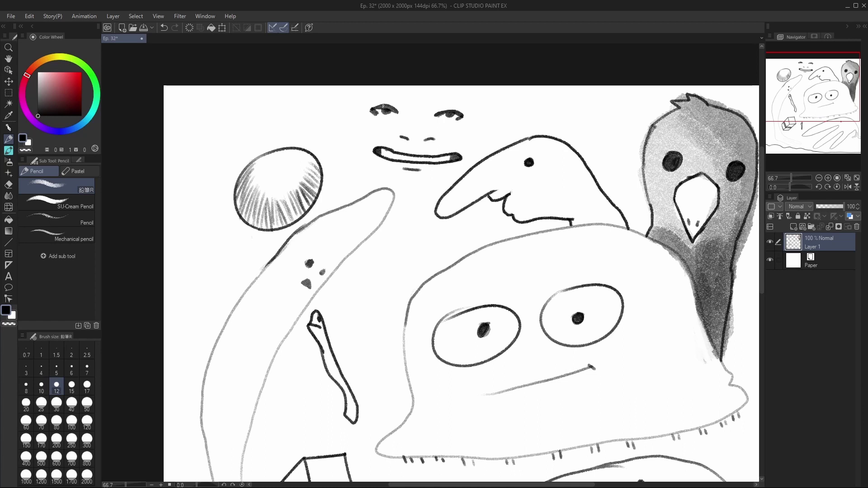
{"action": "left_click_drag", "start_coordinate": [383, 106], "coordinate": [373, 108]}
{"action": "key", "text": "e"}
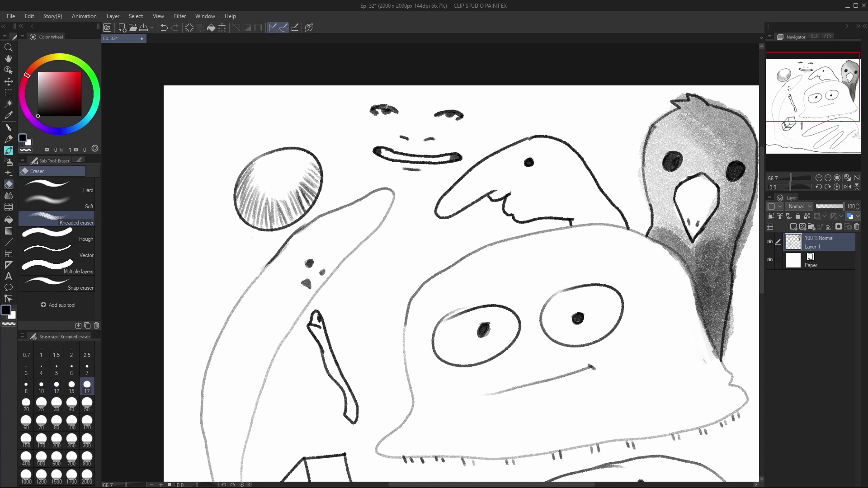
Draw a pair of dark slanted eyebrows above the small face's eyes with the pencil
{"action": "key", "text": "p"}
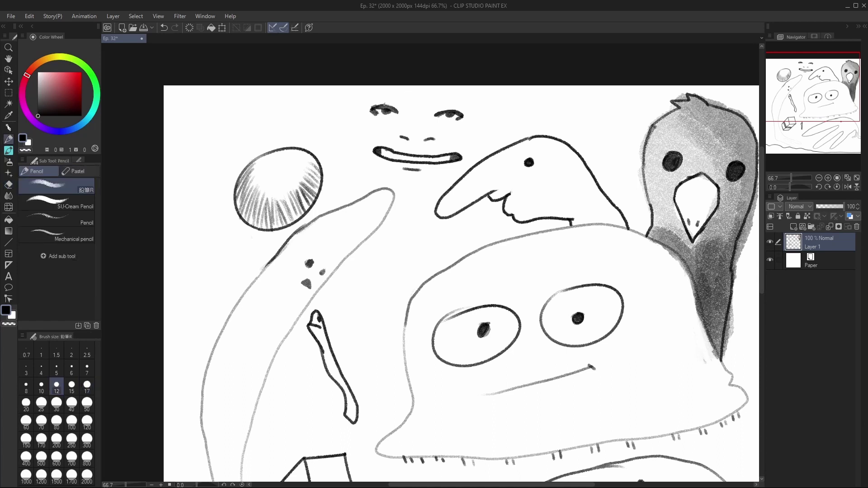
{"action": "mouse_move", "coordinate": [396, 98]}
{"action": "left_mouse_down"}
{"action": "mouse_move", "coordinate": [374, 95]}
{"action": "mouse_move", "coordinate": [472, 106]}
{"action": "mouse_move", "coordinate": [441, 102]}
{"action": "left_mouse_up"}
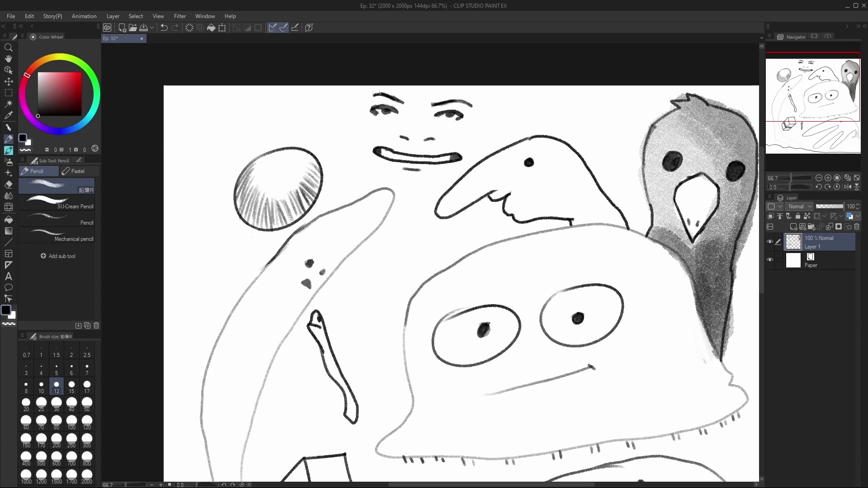
{"action": "left_click_drag", "start_coordinate": [379, 94], "coordinate": [368, 95]}
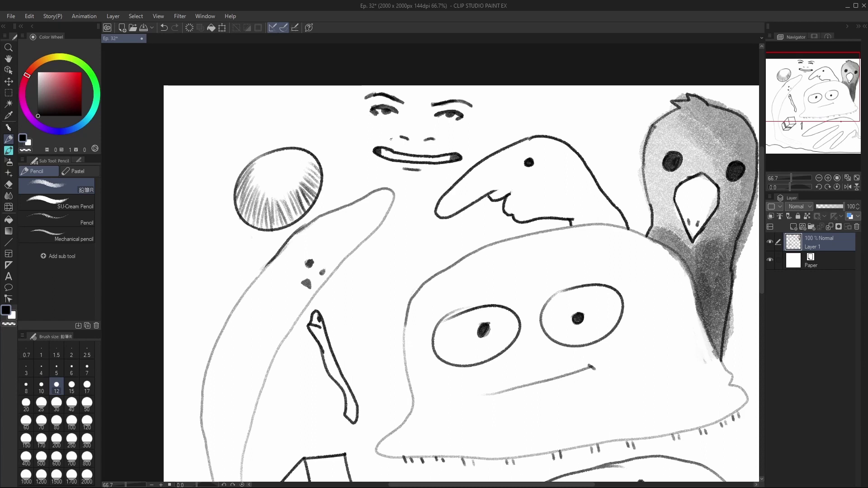
Trim the small face's nostrils with the kneaded eraser, reshaping them into two short slanted strokes
{"action": "key", "text": "e"}
{"action": "mouse_move", "coordinate": [432, 140]}
{"action": "left_mouse_down"}
{"action": "mouse_move", "coordinate": [405, 137]}
{"action": "mouse_move", "coordinate": [423, 142]}
{"action": "left_mouse_up"}
{"action": "key", "text": "p"}
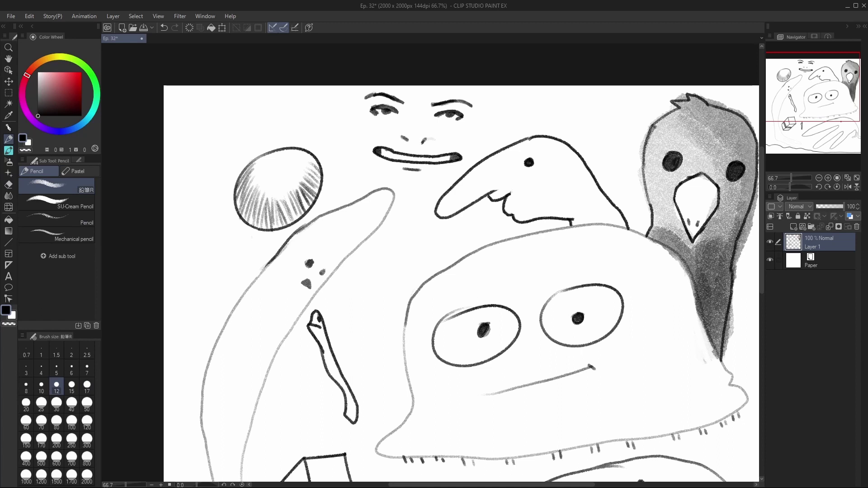
{"action": "key", "text": "e"}
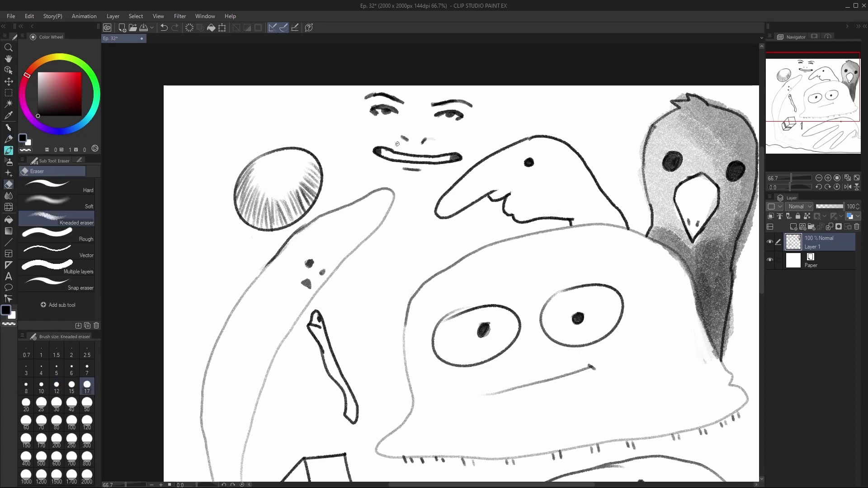
{"action": "key", "text": "p"}
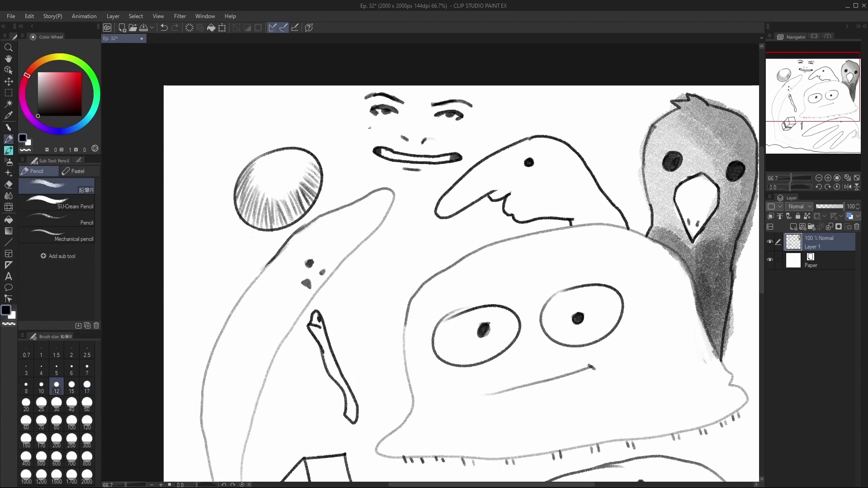
Draw short vertical lines on both sides of the small face, redoing the one beside the right eye
{"action": "mouse_move", "coordinate": [362, 93]}
{"action": "left_mouse_down"}
{"action": "mouse_move", "coordinate": [363, 111]}
{"action": "mouse_move", "coordinate": [361, 87]}
{"action": "left_mouse_up"}
{"action": "key", "text": "ctrl+z"}
{"action": "left_click_drag", "start_coordinate": [476, 89], "coordinate": [473, 118]}
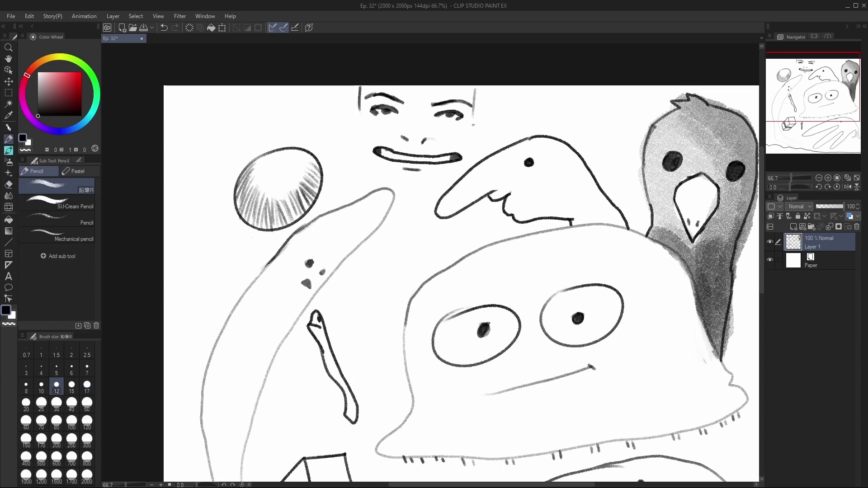
{"action": "key", "text": "ctrl+z"}
{"action": "key", "text": "ctrl+y"}
{"action": "key", "text": "e"}
{"action": "mouse_move", "coordinate": [472, 106]}
{"action": "left_mouse_down"}
{"action": "mouse_move", "coordinate": [472, 121]}
{"action": "mouse_move", "coordinate": [475, 109]}
{"action": "mouse_move", "coordinate": [469, 114]}
{"action": "left_mouse_up"}
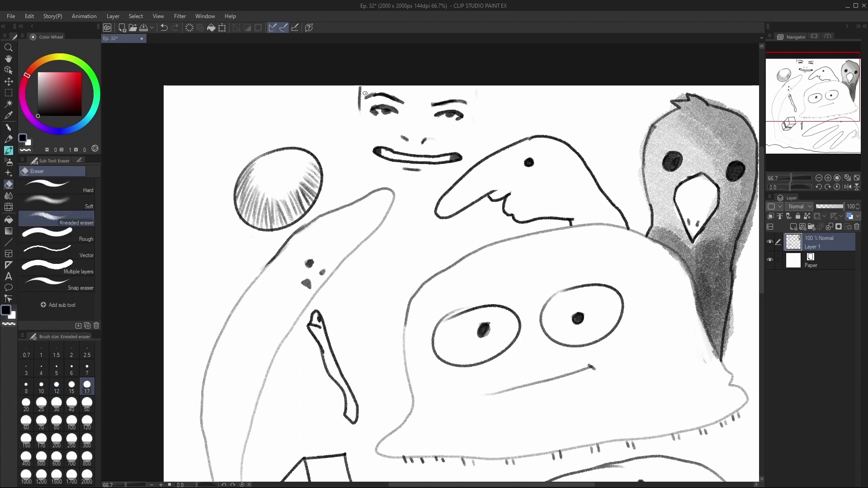
{"action": "key", "text": "p"}
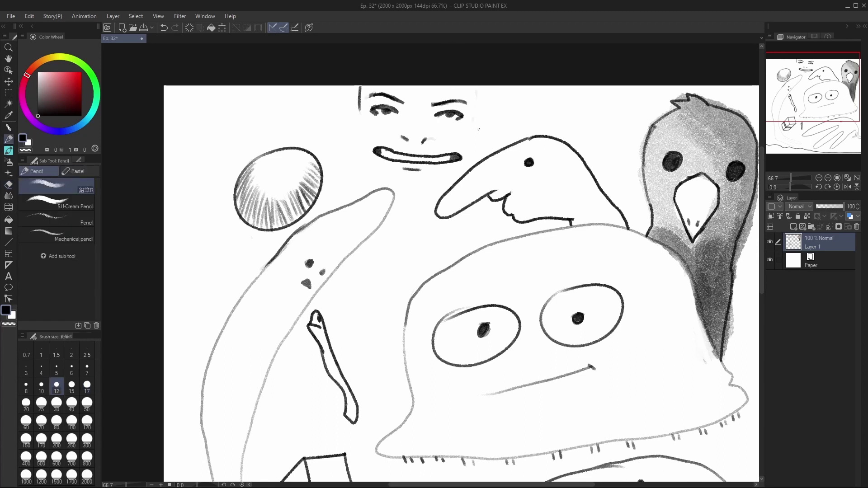
{"action": "left_click_drag", "start_coordinate": [478, 88], "coordinate": [473, 118]}
Erase both ends of the small face's mouth and redraw it as a narrower closed shape
{"action": "key", "text": "e"}
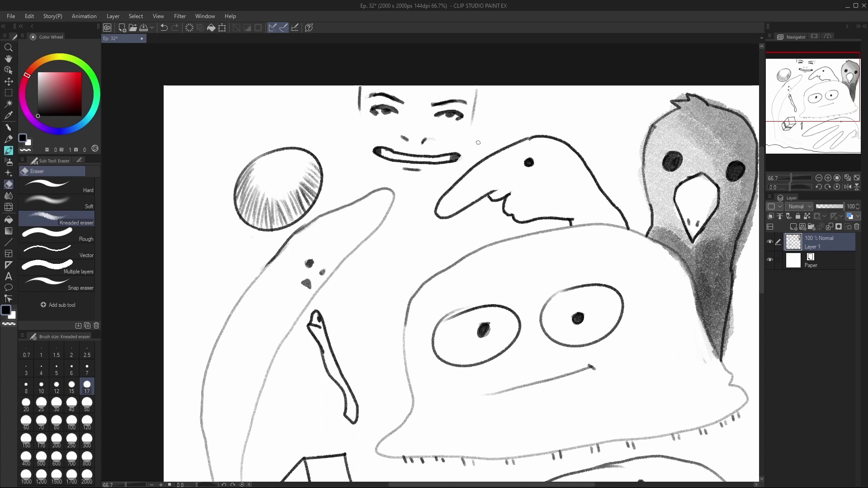
{"action": "left_click_drag", "start_coordinate": [457, 156], "coordinate": [441, 162]}
{"action": "mouse_move", "coordinate": [391, 150]}
{"action": "left_mouse_down"}
{"action": "mouse_move", "coordinate": [374, 140]}
{"action": "mouse_move", "coordinate": [390, 161]}
{"action": "mouse_move", "coordinate": [374, 144]}
{"action": "mouse_move", "coordinate": [383, 147]}
{"action": "left_mouse_up"}
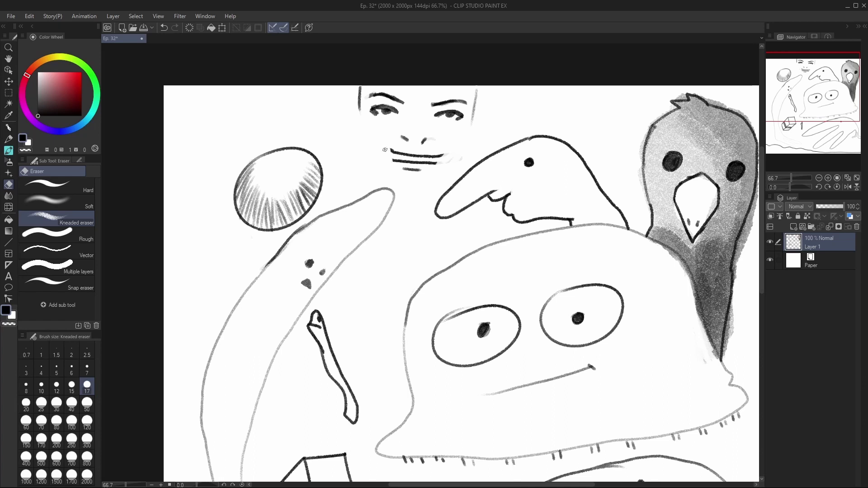
{"action": "key", "text": "p"}
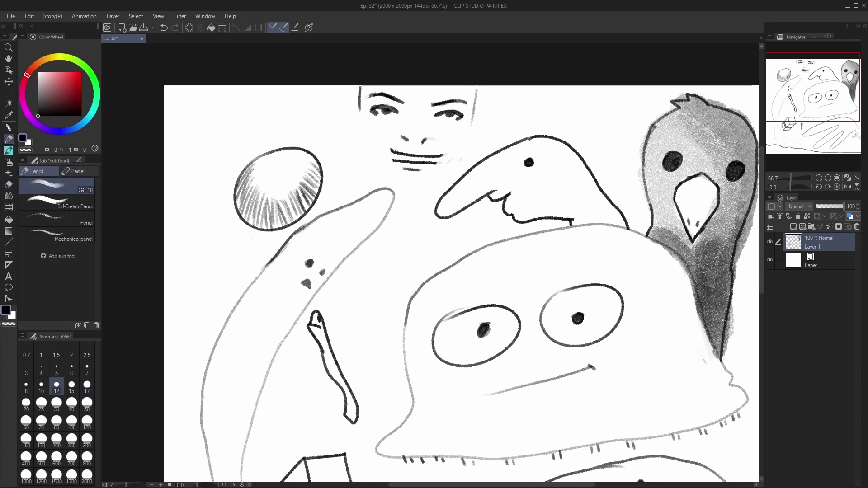
{"action": "mouse_move", "coordinate": [388, 150]}
{"action": "left_mouse_down"}
{"action": "mouse_move", "coordinate": [396, 162]}
{"action": "mouse_move", "coordinate": [446, 156]}
{"action": "mouse_move", "coordinate": [435, 165]}
{"action": "mouse_move", "coordinate": [393, 161]}
{"action": "left_mouse_up"}
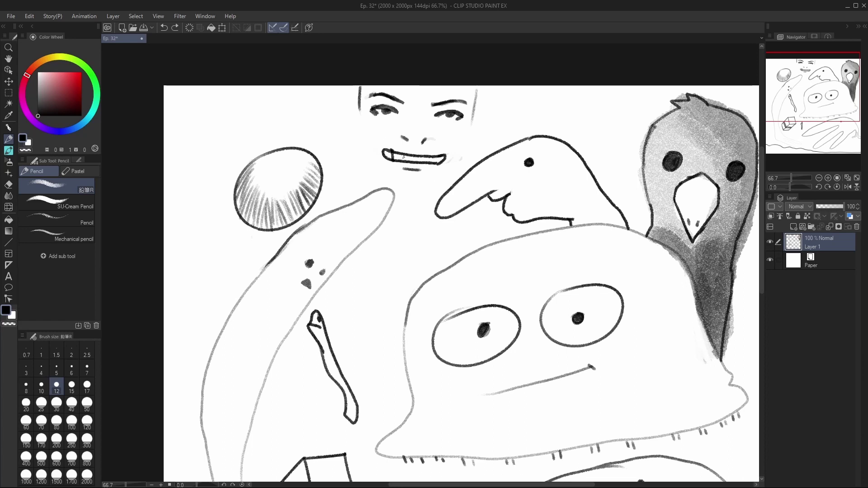
{"action": "key", "text": "ctrl+z"}
{"action": "left_click", "coordinate": [391, 152]}
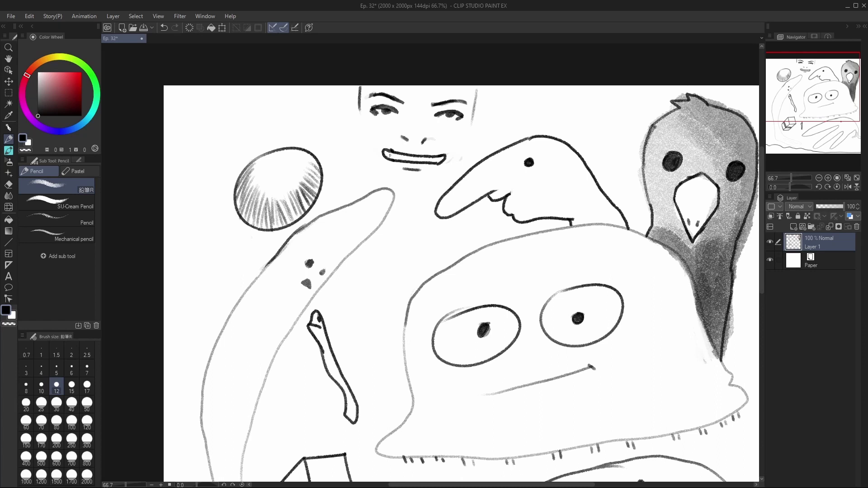
Erase the small face's whole mouth and the short line beneath it
{"action": "key", "text": "e"}
{"action": "mouse_move", "coordinate": [446, 147]}
{"action": "left_mouse_down"}
{"action": "mouse_move", "coordinate": [421, 182]}
{"action": "mouse_move", "coordinate": [439, 148]}
{"action": "mouse_move", "coordinate": [424, 160]}
{"action": "mouse_move", "coordinate": [383, 150]}
{"action": "mouse_move", "coordinate": [382, 176]}
{"action": "mouse_move", "coordinate": [381, 146]}
{"action": "mouse_move", "coordinate": [385, 159]}
{"action": "mouse_move", "coordinate": [379, 147]}
{"action": "mouse_move", "coordinate": [404, 164]}
{"action": "mouse_move", "coordinate": [403, 147]}
{"action": "mouse_move", "coordinate": [387, 148]}
{"action": "mouse_move", "coordinate": [433, 156]}
{"action": "mouse_move", "coordinate": [413, 152]}
{"action": "mouse_move", "coordinate": [411, 161]}
{"action": "mouse_move", "coordinate": [433, 172]}
{"action": "mouse_move", "coordinate": [442, 160]}
{"action": "mouse_move", "coordinate": [399, 164]}
{"action": "left_mouse_up"}
{"action": "key", "text": "p"}
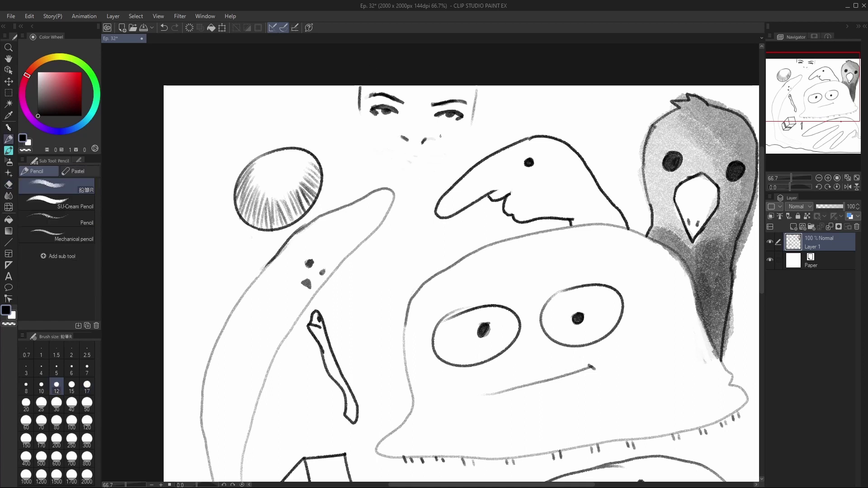
Darken and extend the vertical side lines of the small face down past the eyes
{"action": "left_click_drag", "start_coordinate": [477, 91], "coordinate": [467, 128]}
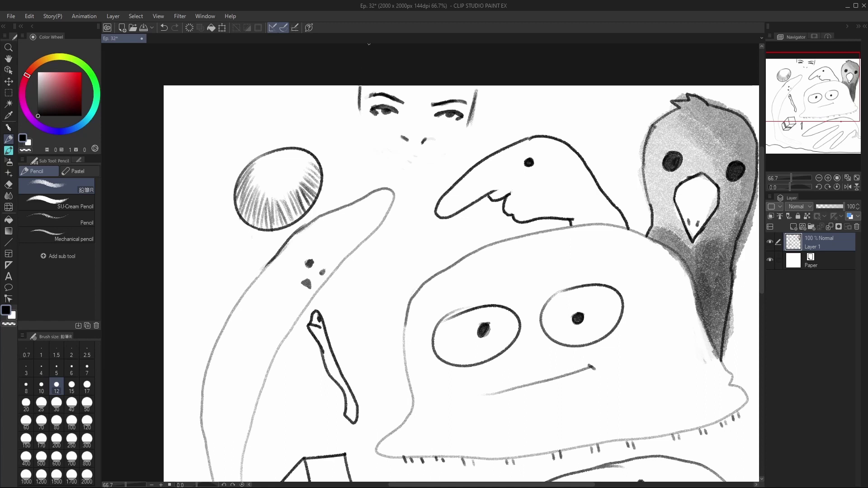
{"action": "key", "text": "e"}
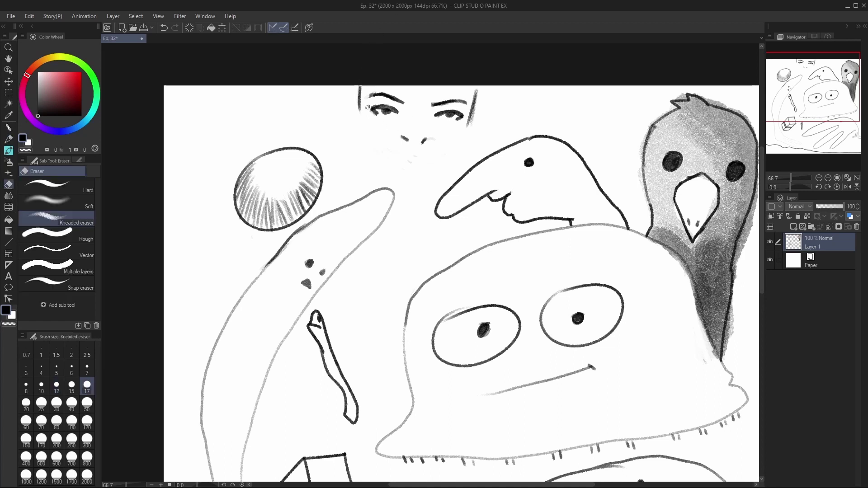
{"action": "key", "text": "p"}
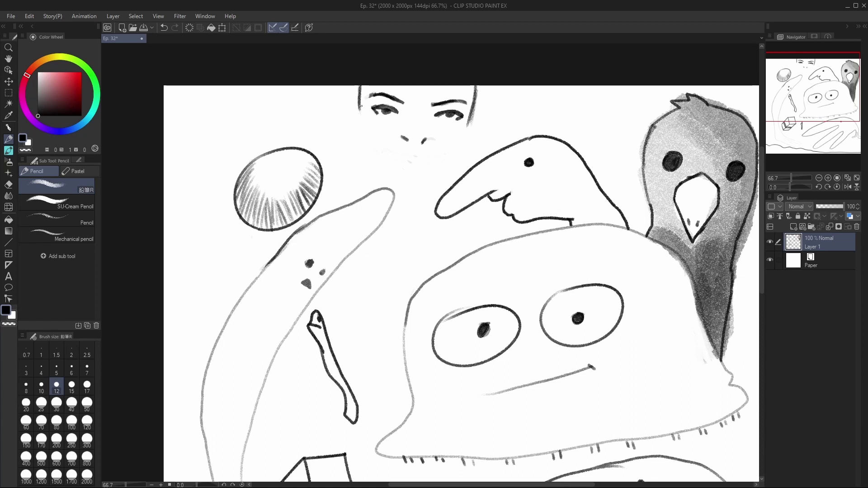
{"action": "left_click_drag", "start_coordinate": [360, 114], "coordinate": [357, 131]}
{"action": "left_click_drag", "start_coordinate": [469, 116], "coordinate": [475, 98]}
{"action": "key", "text": "e"}
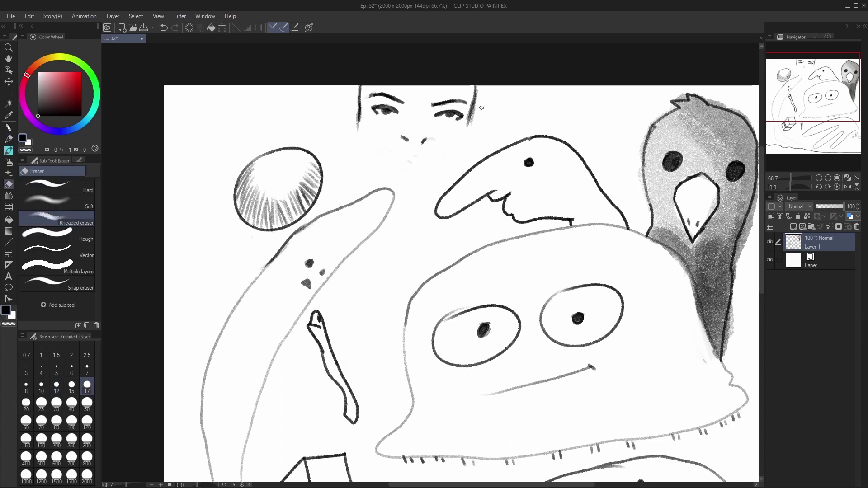
{"action": "key", "text": "p"}
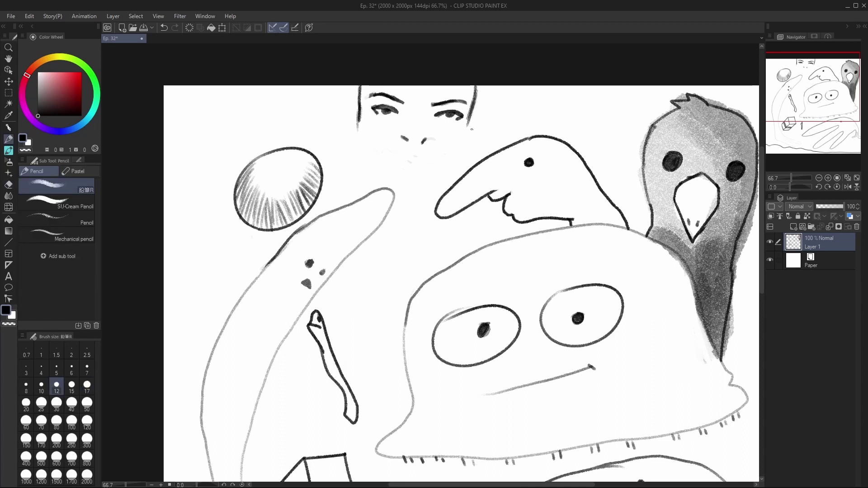
Erase the side lines on both sides of the small face
{"action": "key", "text": "e"}
{"action": "mouse_move", "coordinate": [472, 123]}
{"action": "left_mouse_down"}
{"action": "mouse_move", "coordinate": [474, 89]}
{"action": "mouse_move", "coordinate": [469, 126]}
{"action": "left_mouse_up"}
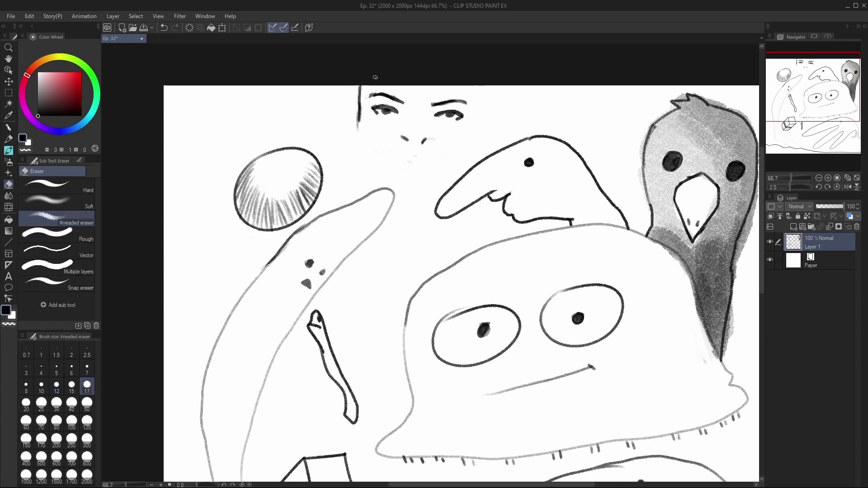
{"action": "left_click_drag", "start_coordinate": [362, 79], "coordinate": [360, 121]}
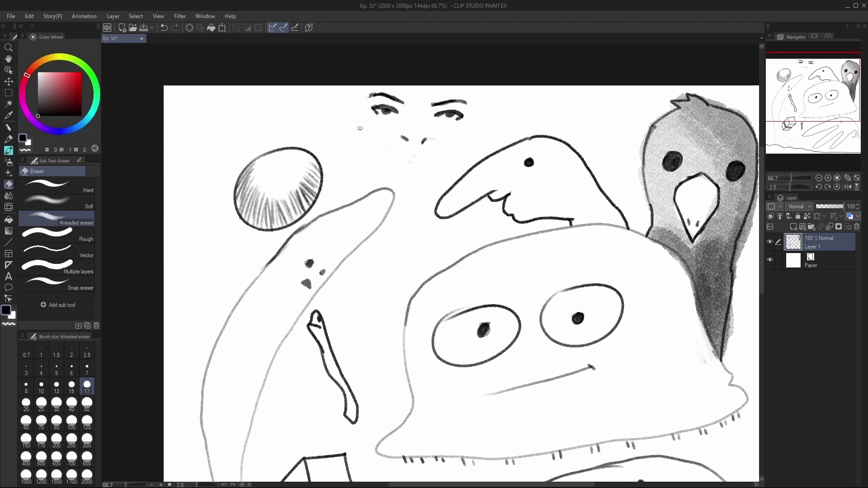
Draw spiky bangs over the small face's eyebrows and jagged tufts of hair on both sides of the head
{"action": "key", "text": "p"}
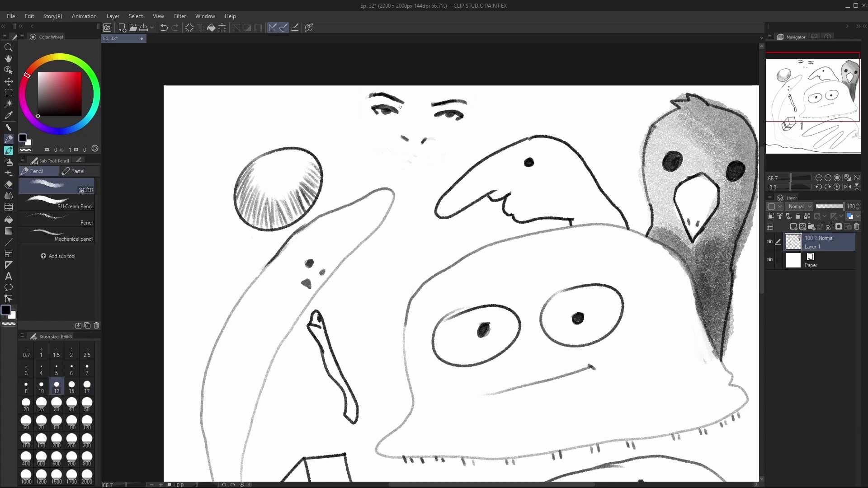
{"action": "mouse_move", "coordinate": [399, 91]}
{"action": "left_mouse_down"}
{"action": "mouse_move", "coordinate": [411, 108]}
{"action": "mouse_move", "coordinate": [421, 97]}
{"action": "mouse_move", "coordinate": [470, 122]}
{"action": "left_mouse_up"}
{"action": "mouse_move", "coordinate": [470, 116]}
{"action": "left_mouse_down"}
{"action": "mouse_move", "coordinate": [467, 102]}
{"action": "mouse_move", "coordinate": [475, 116]}
{"action": "left_mouse_up"}
{"action": "left_click_drag", "start_coordinate": [479, 86], "coordinate": [478, 116]}
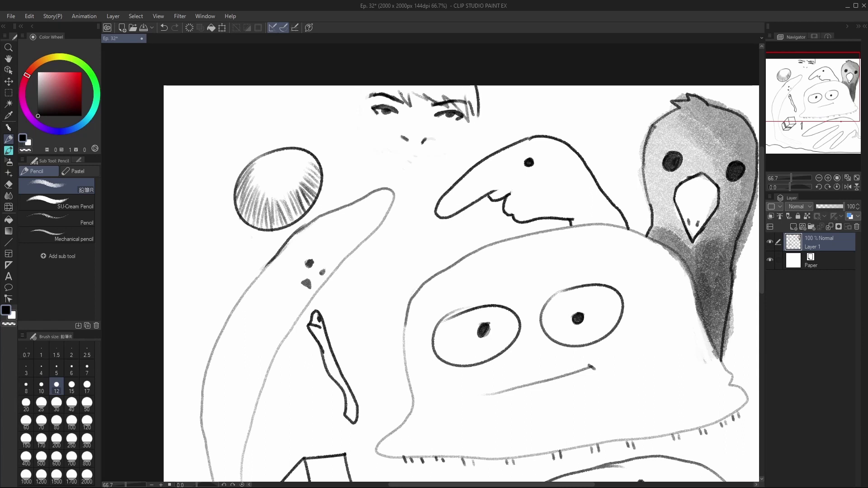
{"action": "mouse_move", "coordinate": [401, 94]}
{"action": "left_mouse_down"}
{"action": "mouse_move", "coordinate": [392, 91]}
{"action": "mouse_move", "coordinate": [365, 119]}
{"action": "mouse_move", "coordinate": [357, 100]}
{"action": "mouse_move", "coordinate": [344, 113]}
{"action": "mouse_move", "coordinate": [348, 93]}
{"action": "mouse_move", "coordinate": [340, 89]}
{"action": "left_mouse_up"}
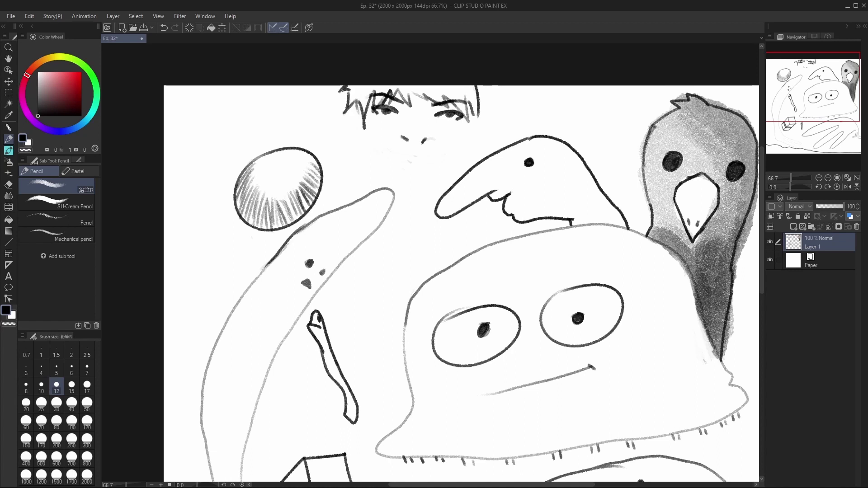
{"action": "mouse_move", "coordinate": [480, 107]}
{"action": "left_mouse_down"}
{"action": "mouse_move", "coordinate": [489, 82]}
{"action": "mouse_move", "coordinate": [490, 99]}
{"action": "mouse_move", "coordinate": [475, 82]}
{"action": "mouse_move", "coordinate": [483, 109]}
{"action": "mouse_move", "coordinate": [474, 112]}
{"action": "mouse_move", "coordinate": [492, 90]}
{"action": "mouse_move", "coordinate": [473, 120]}
{"action": "left_mouse_up"}
{"action": "key", "text": "e"}
{"action": "key", "text": "p"}
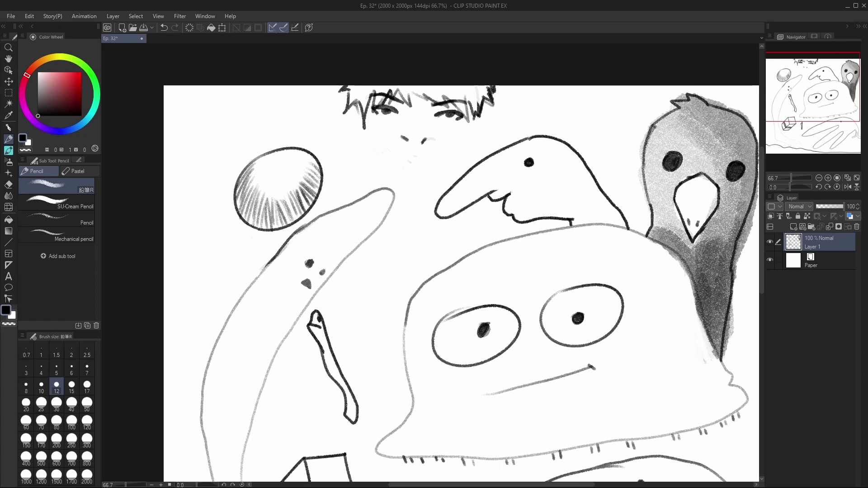
Extend the hair beside the left cheek and draw the face's cheeks and jaw down to a rounded chin
{"action": "left_click_drag", "start_coordinate": [355, 104], "coordinate": [373, 156]}
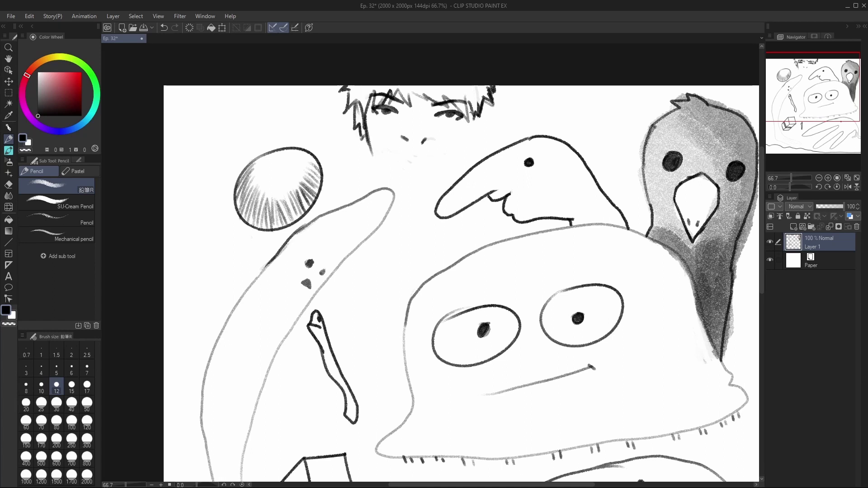
{"action": "left_click_drag", "start_coordinate": [472, 112], "coordinate": [468, 148]}
{"action": "mouse_move", "coordinate": [476, 117]}
{"action": "left_mouse_down"}
{"action": "mouse_move", "coordinate": [463, 153]}
{"action": "mouse_move", "coordinate": [433, 188]}
{"action": "left_mouse_up"}
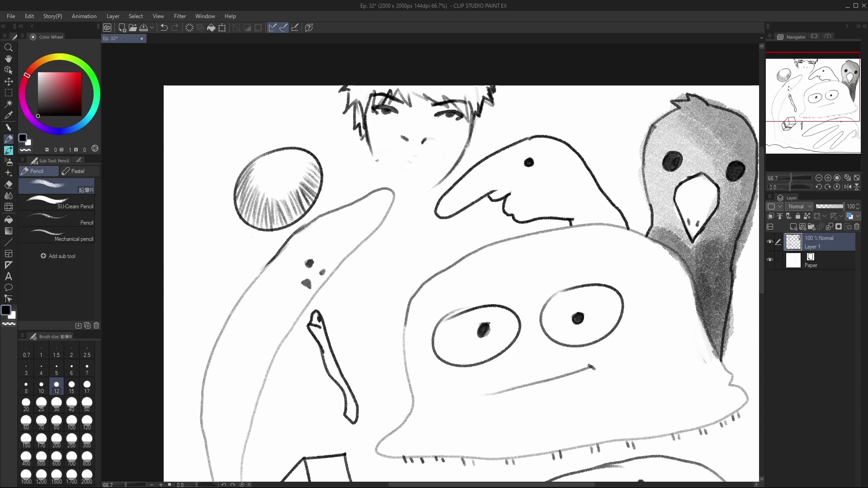
{"action": "left_click_drag", "start_coordinate": [377, 160], "coordinate": [407, 181]}
{"action": "mouse_move", "coordinate": [371, 151]}
{"action": "left_mouse_down"}
{"action": "mouse_move", "coordinate": [403, 185]}
{"action": "mouse_move", "coordinate": [444, 173]}
{"action": "mouse_move", "coordinate": [436, 181]}
{"action": "mouse_move", "coordinate": [474, 130]}
{"action": "left_mouse_up"}
{"action": "key", "text": "e"}
{"action": "key", "text": "p"}
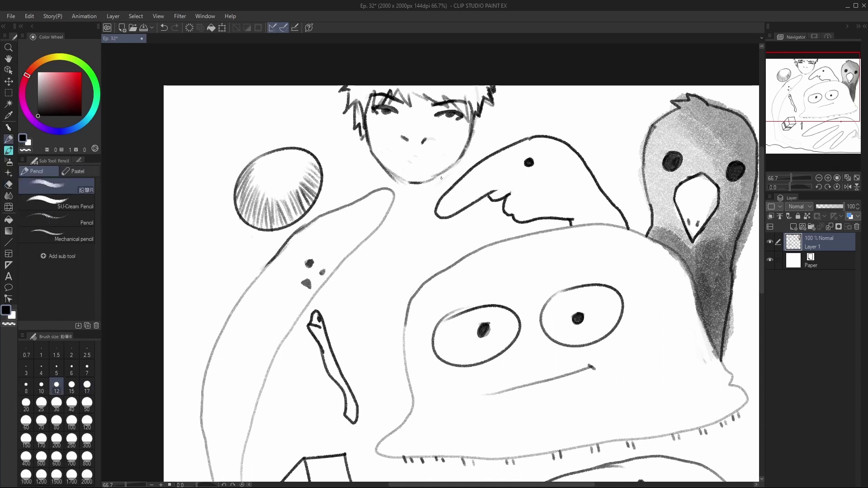
{"action": "left_click_drag", "start_coordinate": [451, 167], "coordinate": [425, 183]}
{"action": "left_click_drag", "start_coordinate": [380, 166], "coordinate": [398, 182]}
Erase the nostril strokes and leftover mouth marks from the middle of the small face
{"action": "key", "text": "e"}
{"action": "left_click_drag", "start_coordinate": [402, 138], "coordinate": [434, 139]}
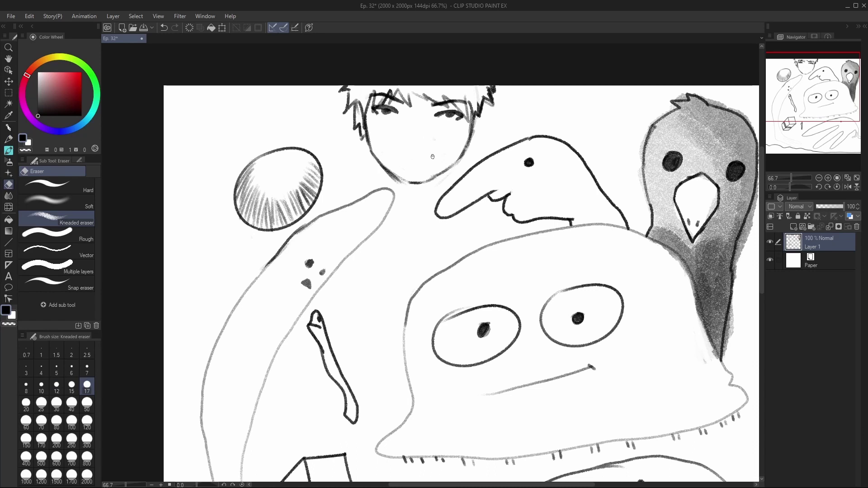
{"action": "key", "text": "p"}
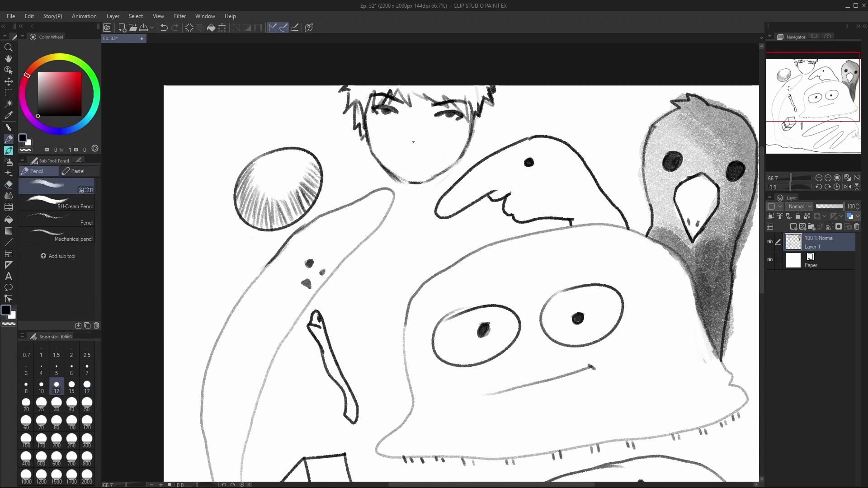
Draw a small curved nose with a faint bridge line and a short frowning mouth beneath it
{"action": "left_click", "coordinate": [409, 145]}
{"action": "key", "text": "ctrl+z"}
{"action": "left_click_drag", "start_coordinate": [419, 146], "coordinate": [426, 138]}
{"action": "mouse_move", "coordinate": [424, 108]}
{"action": "left_mouse_down"}
{"action": "mouse_move", "coordinate": [417, 139]}
{"action": "mouse_move", "coordinate": [422, 122]}
{"action": "left_mouse_up"}
{"action": "key", "text": "ctrl+z"}
{"action": "key", "text": "ctrl+z"}
{"action": "left_click_drag", "start_coordinate": [402, 160], "coordinate": [430, 164]}
{"action": "key", "text": "ctrl+z"}
Erase the chin and lower jawline of the small face
{"action": "key", "text": "e"}
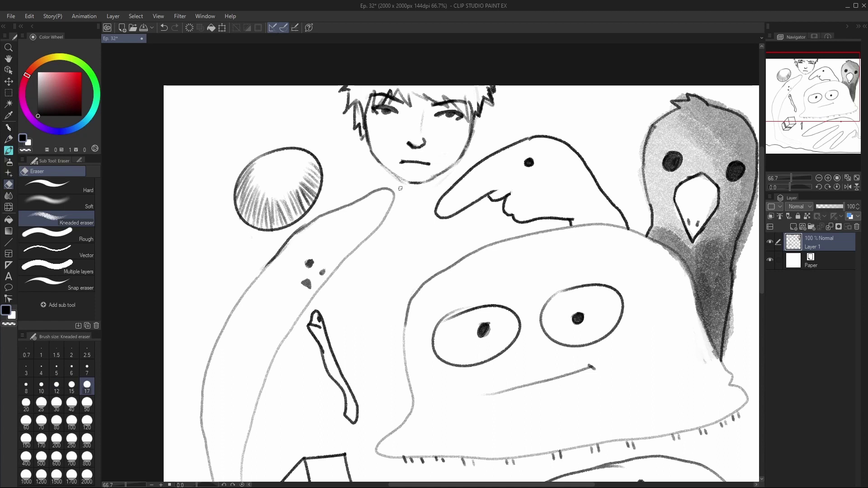
{"action": "left_click_drag", "start_coordinate": [400, 188], "coordinate": [394, 173]}
{"action": "mouse_move", "coordinate": [447, 177]}
{"action": "left_mouse_down"}
{"action": "mouse_move", "coordinate": [458, 162]}
{"action": "mouse_move", "coordinate": [419, 183]}
{"action": "left_mouse_up"}
{"action": "key", "text": "p"}
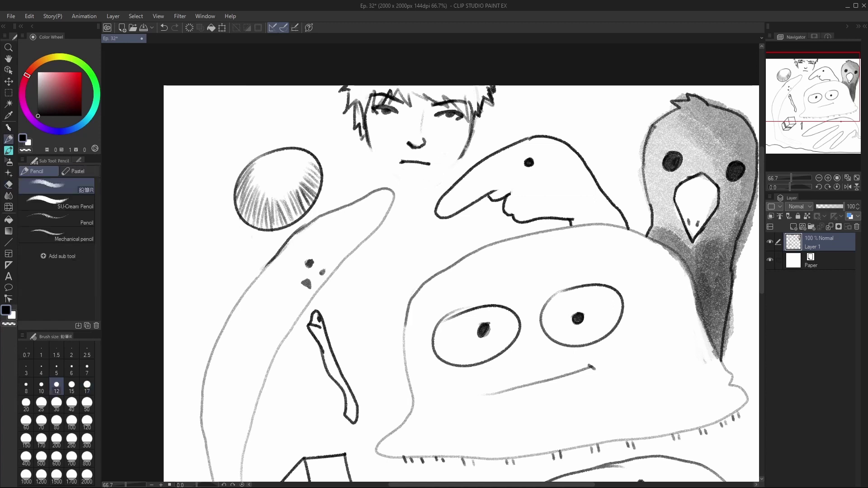
Draw longer pointed hair strands beside the small face's right cheek
{"action": "left_click_drag", "start_coordinate": [484, 102], "coordinate": [487, 131]}
{"action": "key", "text": "ctrl+z"}
{"action": "mouse_move", "coordinate": [484, 100]}
{"action": "left_mouse_down"}
{"action": "mouse_move", "coordinate": [487, 132]}
{"action": "mouse_move", "coordinate": [475, 135]}
{"action": "left_mouse_up"}
Redraw the small face's jawline on both sides and join it with a rounded chin slightly lower
{"action": "left_click_drag", "start_coordinate": [369, 142], "coordinate": [392, 179]}
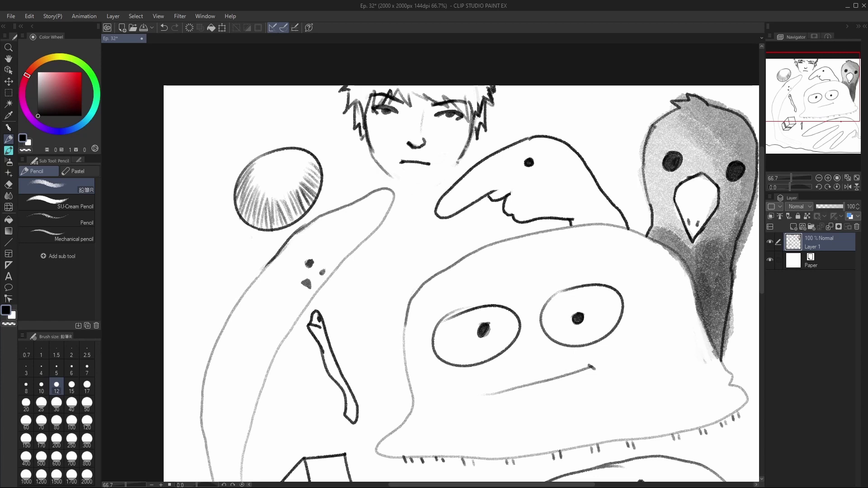
{"action": "mouse_move", "coordinate": [463, 155]}
{"action": "left_mouse_down"}
{"action": "mouse_move", "coordinate": [450, 171]}
{"action": "mouse_move", "coordinate": [457, 166]}
{"action": "left_mouse_up"}
{"action": "mouse_move", "coordinate": [430, 180]}
{"action": "left_mouse_down"}
{"action": "mouse_move", "coordinate": [405, 182]}
{"action": "mouse_move", "coordinate": [426, 184]}
{"action": "left_mouse_up"}
{"action": "left_click_drag", "start_coordinate": [406, 182], "coordinate": [456, 170]}
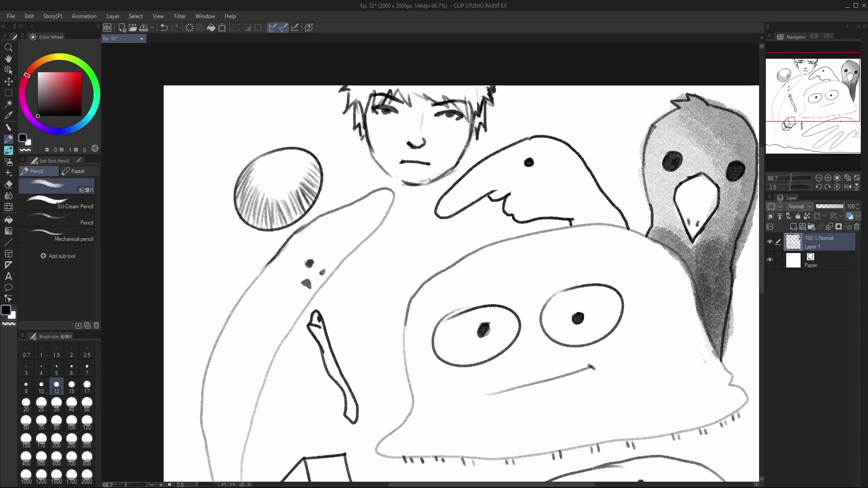
{"action": "mouse_move", "coordinate": [406, 183]}
{"action": "left_mouse_down"}
{"action": "mouse_move", "coordinate": [382, 167]}
{"action": "mouse_move", "coordinate": [392, 174]}
{"action": "left_mouse_up"}
{"action": "key", "text": "ctrl+z"}
{"action": "key", "text": "ctrl+z"}
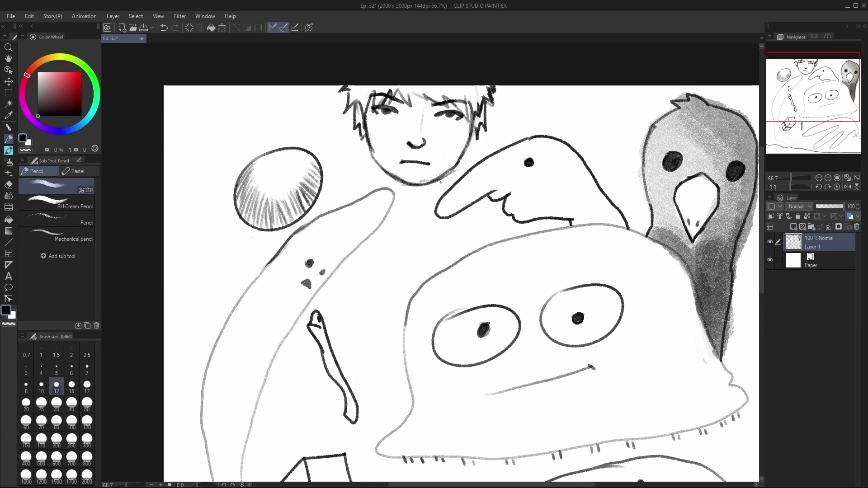
Draw a slim pointed oval slanting between the long curved creature and the big-eyed blob, clean its outline and shade it dark grey
{"action": "mouse_move", "coordinate": [829, 104]}
{"action": "left_mouse_down"}
{"action": "mouse_move", "coordinate": [855, 106]}
{"action": "mouse_move", "coordinate": [832, 105]}
{"action": "mouse_move", "coordinate": [830, 126]}
{"action": "mouse_move", "coordinate": [825, 113]}
{"action": "mouse_move", "coordinate": [811, 115]}
{"action": "mouse_move", "coordinate": [819, 143]}
{"action": "mouse_move", "coordinate": [811, 136]}
{"action": "mouse_move", "coordinate": [819, 116]}
{"action": "mouse_move", "coordinate": [805, 119]}
{"action": "mouse_move", "coordinate": [803, 90]}
{"action": "mouse_move", "coordinate": [815, 115]}
{"action": "left_mouse_up"}
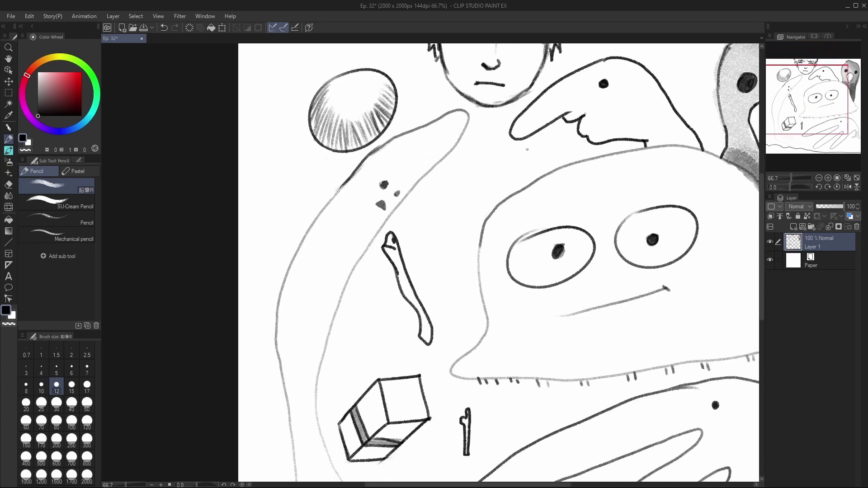
{"action": "mouse_move", "coordinate": [473, 181]}
{"action": "left_mouse_down"}
{"action": "mouse_move", "coordinate": [457, 195]}
{"action": "mouse_move", "coordinate": [488, 177]}
{"action": "mouse_move", "coordinate": [470, 190]}
{"action": "left_mouse_up"}
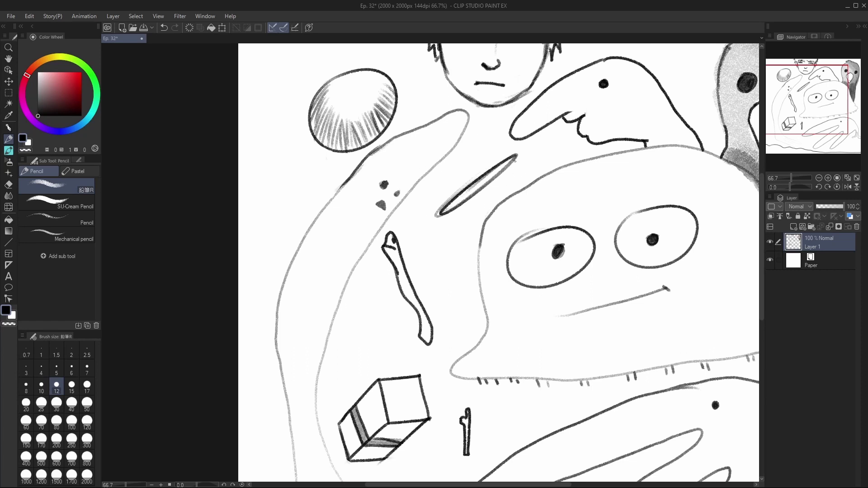
{"action": "key", "text": "e"}
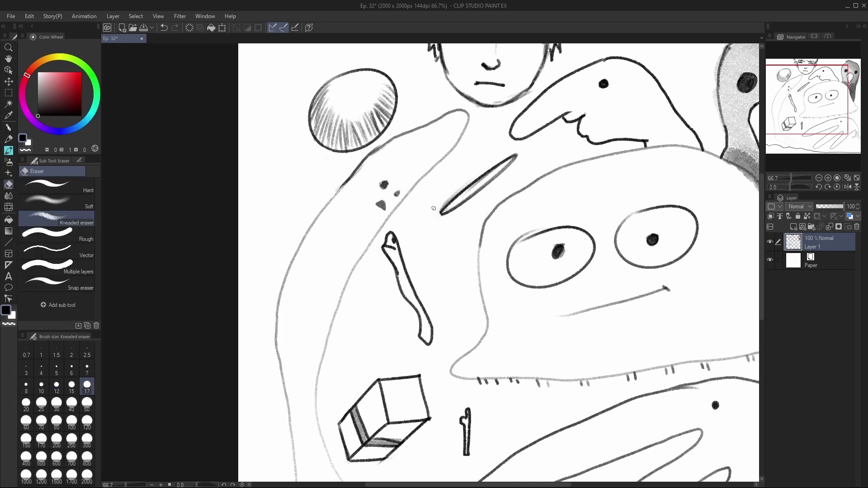
{"action": "left_click_drag", "start_coordinate": [434, 209], "coordinate": [471, 177]}
{"action": "key", "text": "p"}
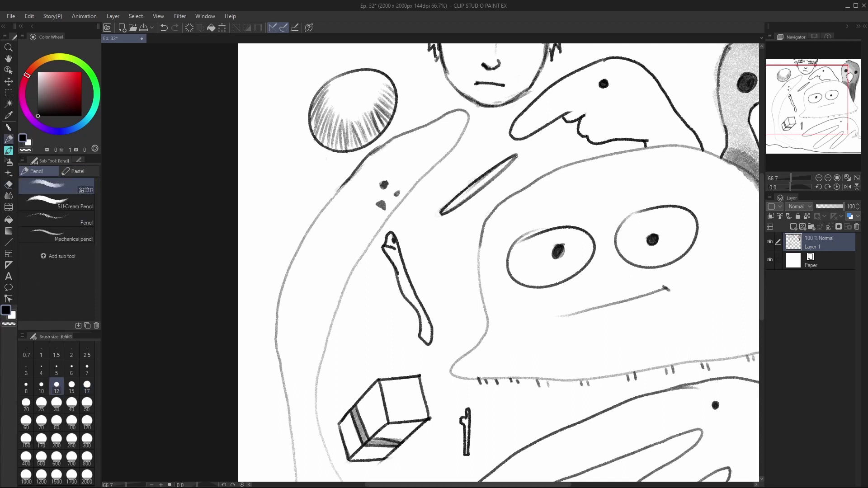
{"action": "left_click_drag", "start_coordinate": [510, 158], "coordinate": [443, 211]}
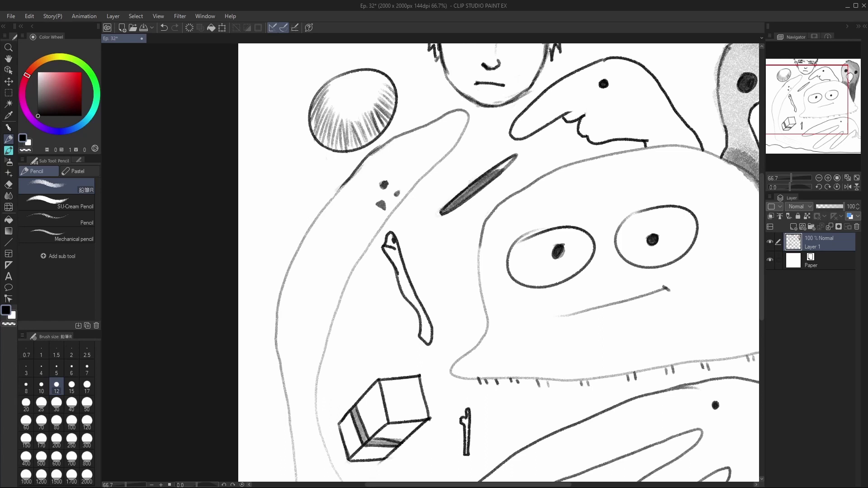
{"action": "mouse_move", "coordinate": [510, 161]}
{"action": "left_mouse_down"}
{"action": "mouse_move", "coordinate": [487, 179]}
{"action": "mouse_move", "coordinate": [517, 156]}
{"action": "left_mouse_up"}
Add a new raster layer above Layer 1 and hide Layer 1 to get a blank canvas
{"action": "left_click_drag", "start_coordinate": [809, 118], "coordinate": [821, 152]}
{"action": "left_click", "coordinate": [819, 177]}
{"action": "left_click", "coordinate": [794, 226]}
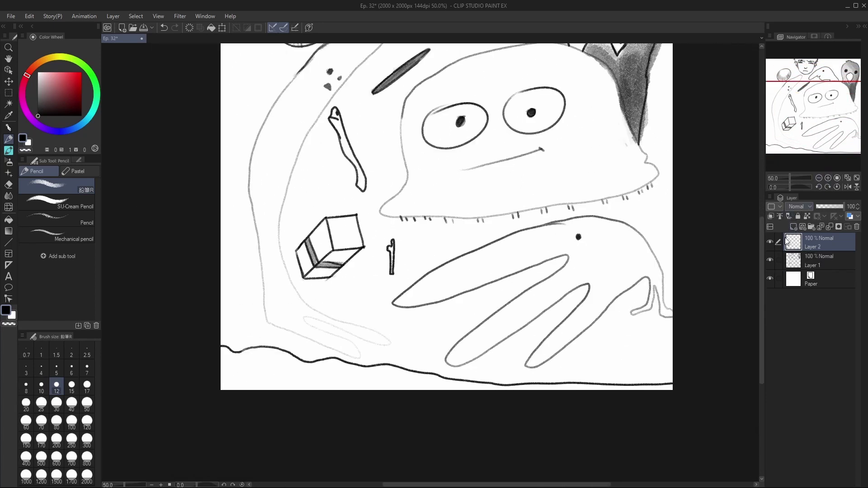
{"action": "left_click", "coordinate": [769, 260]}
{"action": "left_click_drag", "start_coordinate": [816, 124], "coordinate": [814, 100]}
{"action": "left_click", "coordinate": [828, 177]}
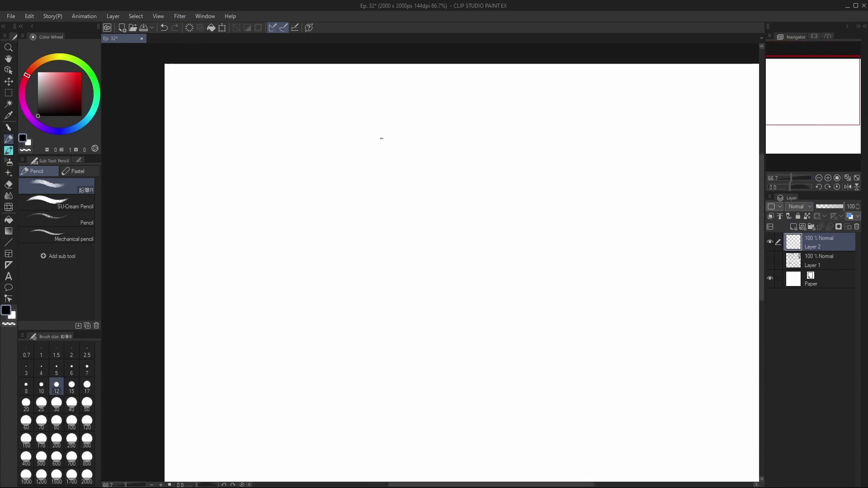
{"action": "mouse_move", "coordinate": [374, 136]}
{"action": "left_mouse_down"}
{"action": "mouse_move", "coordinate": [455, 155]}
{"action": "mouse_move", "coordinate": [319, 166]}
{"action": "left_mouse_up"}
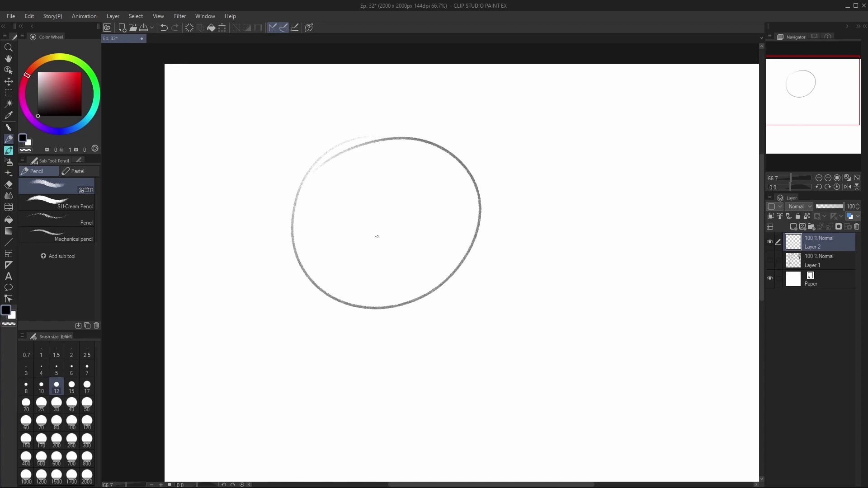
{"action": "key", "text": "ctrl+z"}
{"action": "mouse_move", "coordinate": [339, 136]}
{"action": "left_mouse_down"}
{"action": "mouse_move", "coordinate": [360, 318]}
{"action": "mouse_move", "coordinate": [466, 188]}
{"action": "mouse_move", "coordinate": [296, 194]}
{"action": "left_mouse_up"}
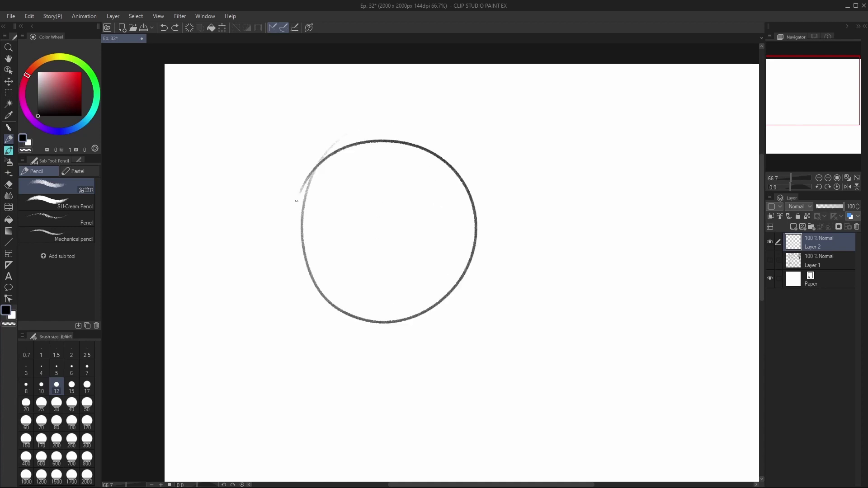
{"action": "key", "text": "ctrl+z"}
{"action": "mouse_move", "coordinate": [368, 120]}
{"action": "left_mouse_down"}
{"action": "mouse_move", "coordinate": [297, 232]}
{"action": "mouse_move", "coordinate": [430, 132]}
{"action": "mouse_move", "coordinate": [337, 176]}
{"action": "mouse_move", "coordinate": [513, 151]}
{"action": "mouse_move", "coordinate": [378, 131]}
{"action": "left_mouse_up"}
{"action": "key", "text": "ctrl+z"}
{"action": "key", "text": "ctrl+z"}
Draw a large head circle with a slanted centre line extending below it and a faint brow guide line crossing that line
{"action": "mouse_move", "coordinate": [448, 105]}
{"action": "left_mouse_down"}
{"action": "mouse_move", "coordinate": [391, 116]}
{"action": "mouse_move", "coordinate": [533, 150]}
{"action": "mouse_move", "coordinate": [387, 118]}
{"action": "left_mouse_up"}
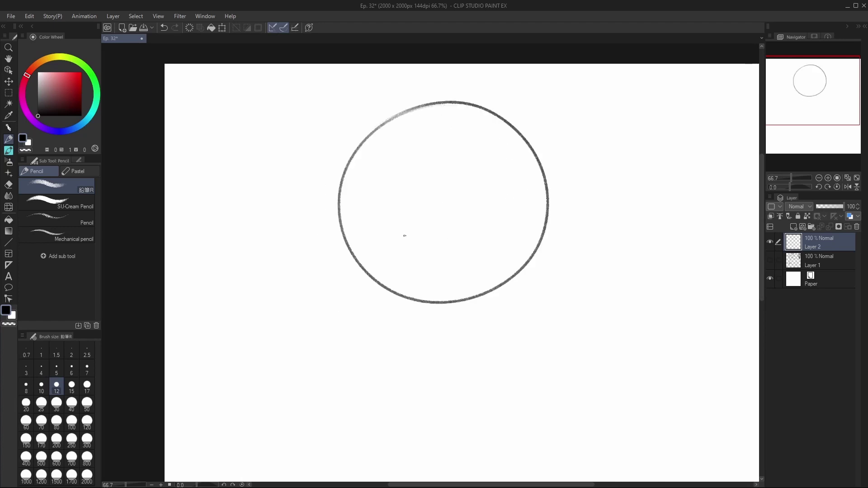
{"action": "left_click_drag", "start_coordinate": [521, 150], "coordinate": [422, 408]}
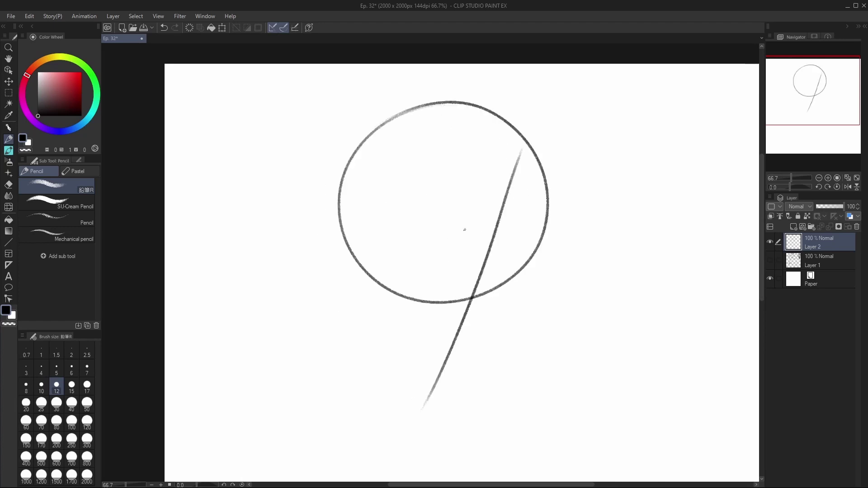
{"action": "left_click_drag", "start_coordinate": [398, 200], "coordinate": [583, 235]}
{"action": "key", "text": "ctrl+z"}
{"action": "left_click_drag", "start_coordinate": [392, 199], "coordinate": [591, 254]}
{"action": "key", "text": "ctrl+z"}
{"action": "left_click_drag", "start_coordinate": [396, 189], "coordinate": [624, 229]}
{"action": "key", "text": "ctrl+z"}
{"action": "left_click_drag", "start_coordinate": [416, 207], "coordinate": [535, 245]}
Draw both narrowed eyes with dark angled eyebrows along the brow guide line
{"action": "mouse_move", "coordinate": [448, 225]}
{"action": "left_mouse_down"}
{"action": "mouse_move", "coordinate": [532, 245]}
{"action": "mouse_move", "coordinate": [431, 220]}
{"action": "mouse_move", "coordinate": [470, 234]}
{"action": "mouse_move", "coordinate": [465, 246]}
{"action": "mouse_move", "coordinate": [430, 243]}
{"action": "mouse_move", "coordinate": [465, 245]}
{"action": "mouse_move", "coordinate": [445, 251]}
{"action": "mouse_move", "coordinate": [458, 250]}
{"action": "mouse_move", "coordinate": [448, 236]}
{"action": "left_mouse_up"}
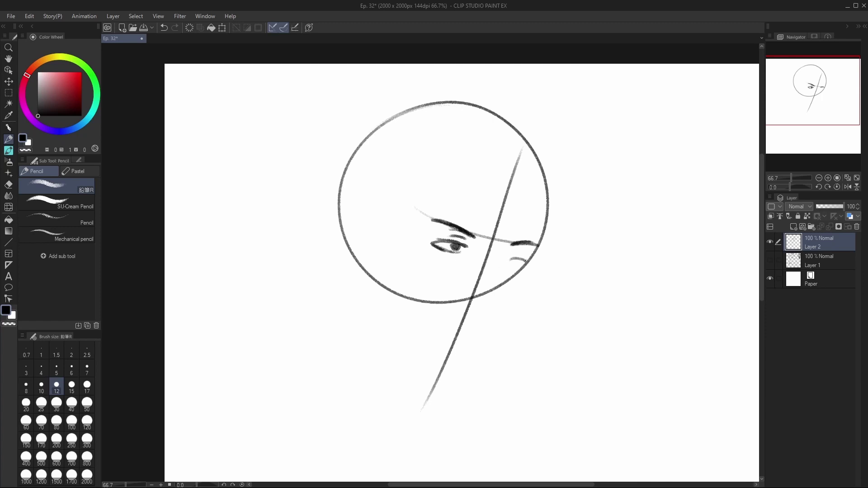
{"action": "key", "text": "ctrl+z"}
{"action": "left_click_drag", "start_coordinate": [508, 260], "coordinate": [526, 262]}
{"action": "key", "text": "ctrl+z"}
{"action": "left_click_drag", "start_coordinate": [528, 267], "coordinate": [520, 265]}
{"action": "mouse_move", "coordinate": [515, 265]}
{"action": "left_mouse_down"}
{"action": "mouse_move", "coordinate": [527, 255]}
{"action": "mouse_move", "coordinate": [520, 209]}
{"action": "mouse_move", "coordinate": [511, 237]}
{"action": "left_mouse_up"}
{"action": "key", "text": "ctrl+z"}
{"action": "key", "text": "ctrl+z"}
Draw the far side of the face from the brow past the cheekbone down to the chin point
{"action": "left_click_drag", "start_coordinate": [530, 199], "coordinate": [513, 249]}
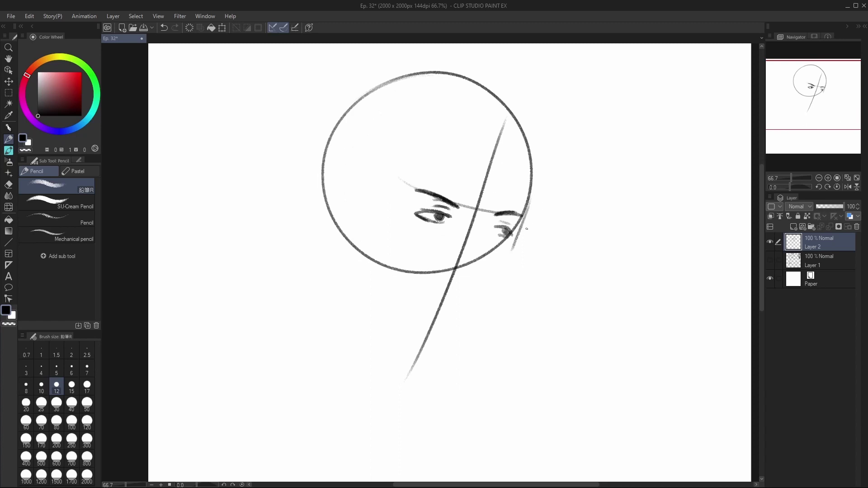
{"action": "key", "text": "ctrl+z"}
{"action": "mouse_move", "coordinate": [529, 201]}
{"action": "left_mouse_down"}
{"action": "mouse_move", "coordinate": [505, 256]}
{"action": "mouse_move", "coordinate": [453, 302]}
{"action": "left_mouse_up"}
{"action": "key", "text": "ctrl+z"}
{"action": "left_click_drag", "start_coordinate": [511, 247], "coordinate": [453, 302]}
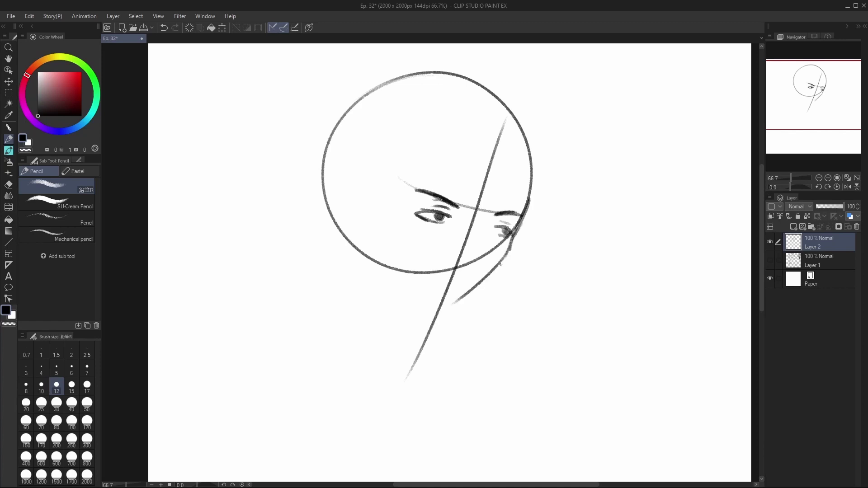
{"action": "key", "text": "ctrl+z"}
{"action": "left_click_drag", "start_coordinate": [511, 248], "coordinate": [427, 319]}
{"action": "key", "text": "ctrl+z"}
{"action": "mouse_move", "coordinate": [510, 244]}
{"action": "left_mouse_down"}
{"action": "mouse_move", "coordinate": [436, 320]}
{"action": "mouse_move", "coordinate": [426, 319]}
{"action": "left_mouse_up"}
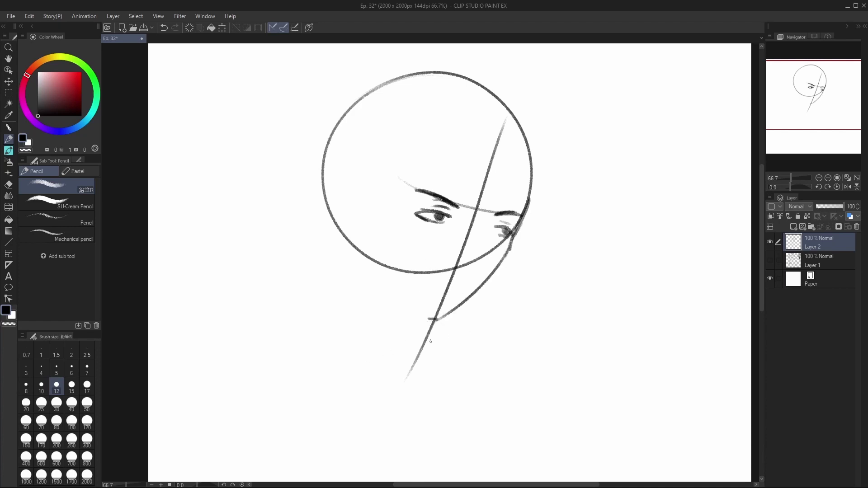
Draw a short rounded chin and the near-side jawline rising from it to just below the ear position
{"action": "key", "text": "ctrl+z"}
{"action": "left_click_drag", "start_coordinate": [442, 319], "coordinate": [428, 320]}
{"action": "mouse_move", "coordinate": [436, 319]}
{"action": "left_mouse_down"}
{"action": "mouse_move", "coordinate": [428, 316]}
{"action": "mouse_move", "coordinate": [441, 319]}
{"action": "left_mouse_up"}
{"action": "key", "text": "e"}
{"action": "left_click_drag", "start_coordinate": [412, 314], "coordinate": [423, 319]}
{"action": "key", "text": "p"}
{"action": "left_click_drag", "start_coordinate": [423, 317], "coordinate": [362, 273]}
{"action": "mouse_move", "coordinate": [347, 218]}
{"action": "left_mouse_down"}
{"action": "mouse_move", "coordinate": [346, 248]}
{"action": "mouse_move", "coordinate": [379, 290]}
{"action": "left_mouse_up"}
{"action": "left_click_drag", "start_coordinate": [344, 241], "coordinate": [370, 281]}
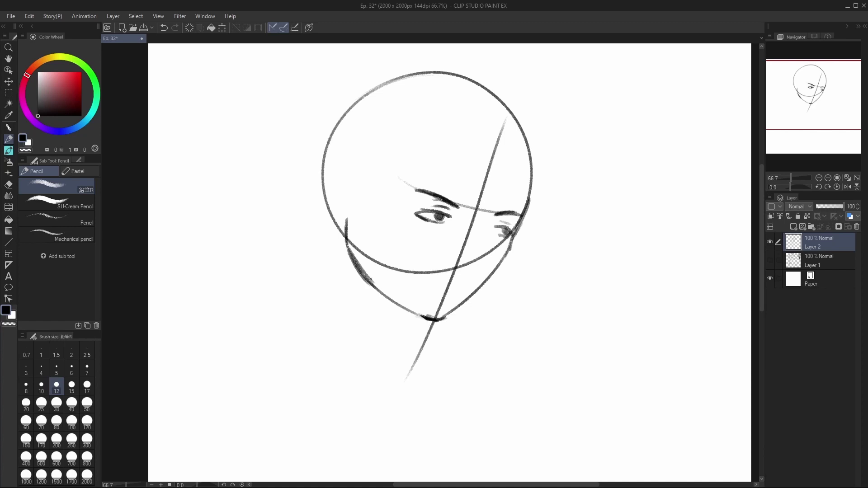
{"action": "mouse_move", "coordinate": [347, 223]}
{"action": "left_mouse_down"}
{"action": "mouse_move", "coordinate": [353, 166]}
{"action": "mouse_move", "coordinate": [345, 212]}
{"action": "mouse_move", "coordinate": [330, 171]}
{"action": "mouse_move", "coordinate": [325, 213]}
{"action": "left_mouse_up"}
{"action": "key", "text": "ctrl+z"}
{"action": "key", "text": "ctrl+z"}
{"action": "key", "text": "ctrl+y"}
{"action": "key", "text": "ctrl+z"}
{"action": "key", "text": "ctrl+z"}
Draw the ear on the near edge of the head circle, refine its outer contour and add shaded inner folds
{"action": "mouse_move", "coordinate": [345, 185]}
{"action": "left_mouse_down"}
{"action": "mouse_move", "coordinate": [326, 168]}
{"action": "mouse_move", "coordinate": [318, 197]}
{"action": "mouse_move", "coordinate": [333, 228]}
{"action": "left_mouse_up"}
{"action": "left_click_drag", "start_coordinate": [318, 193], "coordinate": [347, 230]}
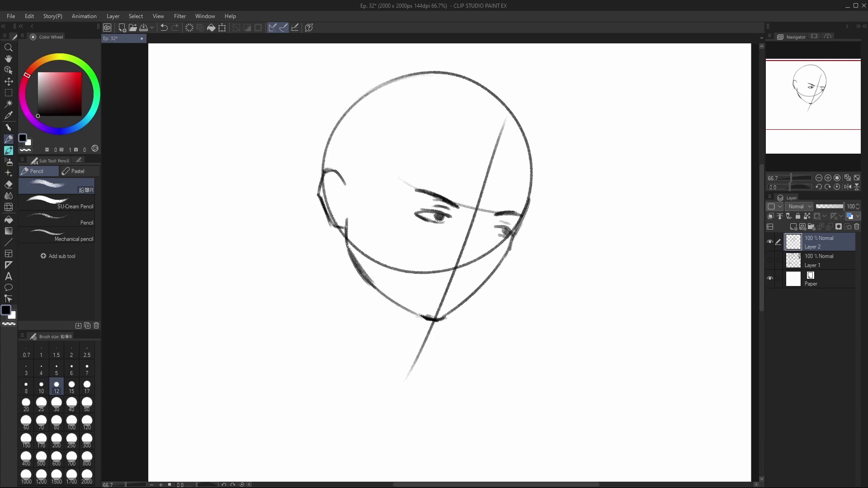
{"action": "key", "text": "e"}
{"action": "mouse_move", "coordinate": [331, 200]}
{"action": "left_mouse_down"}
{"action": "mouse_move", "coordinate": [326, 195]}
{"action": "mouse_move", "coordinate": [337, 220]}
{"action": "mouse_move", "coordinate": [325, 186]}
{"action": "mouse_move", "coordinate": [318, 193]}
{"action": "mouse_move", "coordinate": [326, 219]}
{"action": "mouse_move", "coordinate": [317, 192]}
{"action": "mouse_move", "coordinate": [330, 232]}
{"action": "left_mouse_up"}
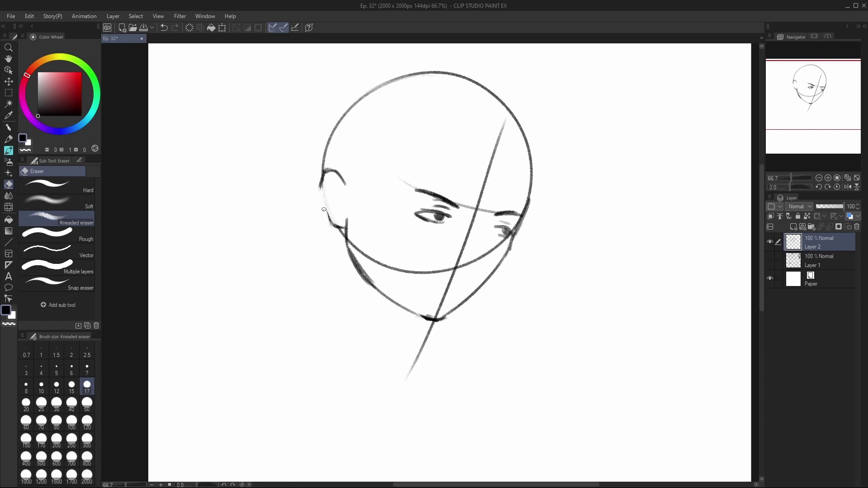
{"action": "key", "text": "p"}
{"action": "mouse_move", "coordinate": [322, 174]}
{"action": "left_mouse_down"}
{"action": "mouse_move", "coordinate": [320, 199]}
{"action": "mouse_move", "coordinate": [343, 230]}
{"action": "left_mouse_up"}
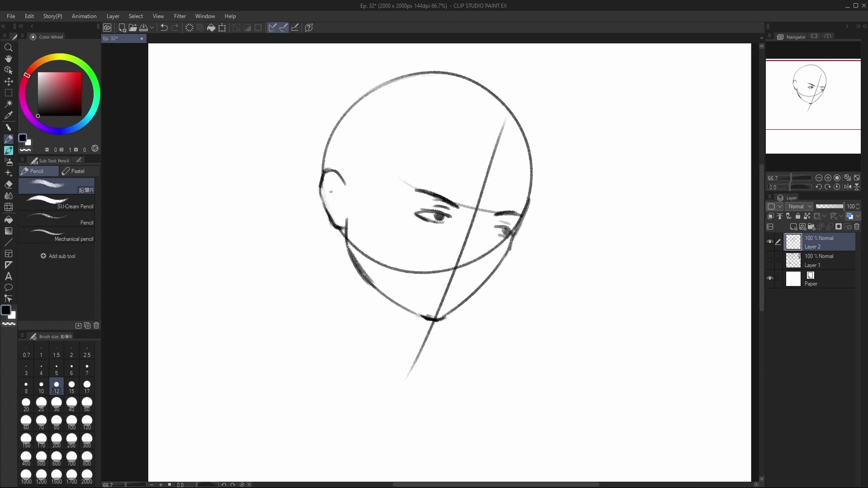
{"action": "mouse_move", "coordinate": [325, 189]}
{"action": "left_mouse_down"}
{"action": "mouse_move", "coordinate": [342, 197]}
{"action": "mouse_move", "coordinate": [341, 220]}
{"action": "mouse_move", "coordinate": [334, 185]}
{"action": "mouse_move", "coordinate": [341, 218]}
{"action": "mouse_move", "coordinate": [340, 199]}
{"action": "left_mouse_up"}
Draw the back neck line down from the ear and a throat line down from the chin
{"action": "left_click_drag", "start_coordinate": [338, 229], "coordinate": [281, 303]}
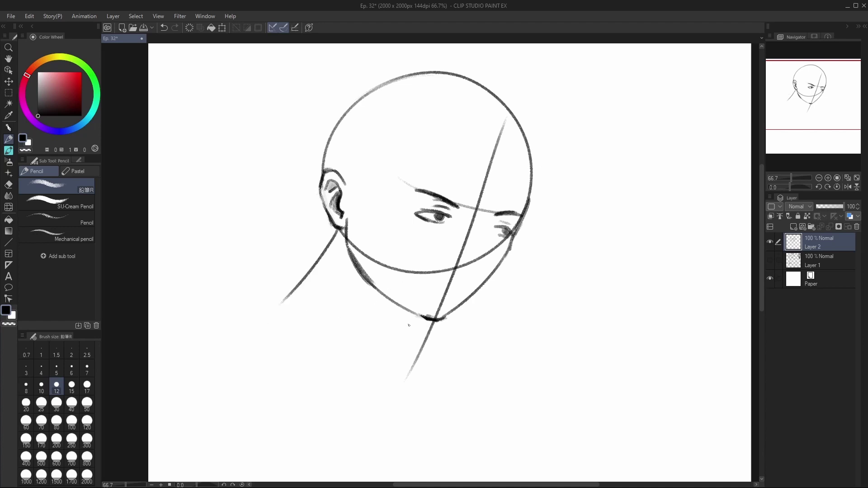
{"action": "left_click_drag", "start_coordinate": [420, 314], "coordinate": [373, 355]}
{"action": "key", "text": "ctrl+z"}
{"action": "left_click_drag", "start_coordinate": [416, 316], "coordinate": [381, 360]}
Erase the throat line and the centre line below the chin, redraw the throat straighter and add a light neck muscle line
{"action": "key", "text": "e"}
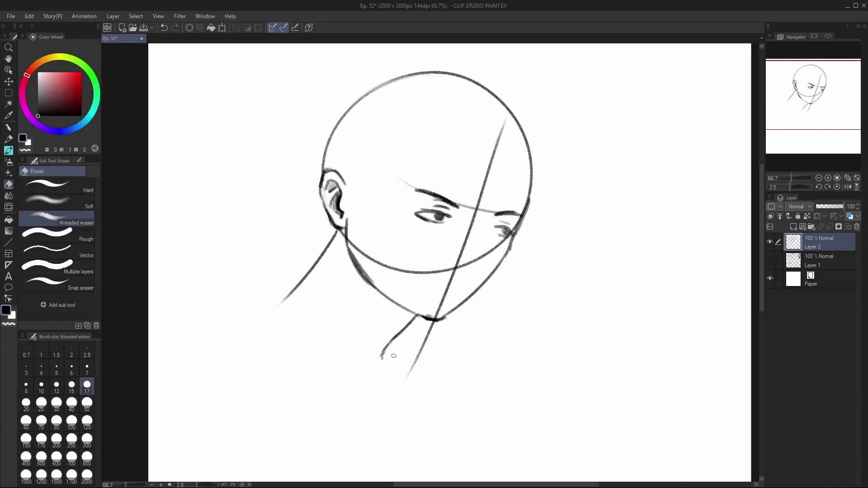
{"action": "mouse_move", "coordinate": [391, 348]}
{"action": "left_mouse_down"}
{"action": "mouse_move", "coordinate": [378, 364]}
{"action": "mouse_move", "coordinate": [393, 332]}
{"action": "mouse_move", "coordinate": [410, 323]}
{"action": "mouse_move", "coordinate": [457, 325]}
{"action": "mouse_move", "coordinate": [433, 332]}
{"action": "mouse_move", "coordinate": [391, 383]}
{"action": "left_mouse_up"}
{"action": "mouse_move", "coordinate": [422, 336]}
{"action": "left_mouse_down"}
{"action": "mouse_move", "coordinate": [409, 374]}
{"action": "mouse_move", "coordinate": [428, 344]}
{"action": "mouse_move", "coordinate": [411, 374]}
{"action": "mouse_move", "coordinate": [420, 357]}
{"action": "mouse_move", "coordinate": [377, 353]}
{"action": "left_mouse_up"}
{"action": "key", "text": "p"}
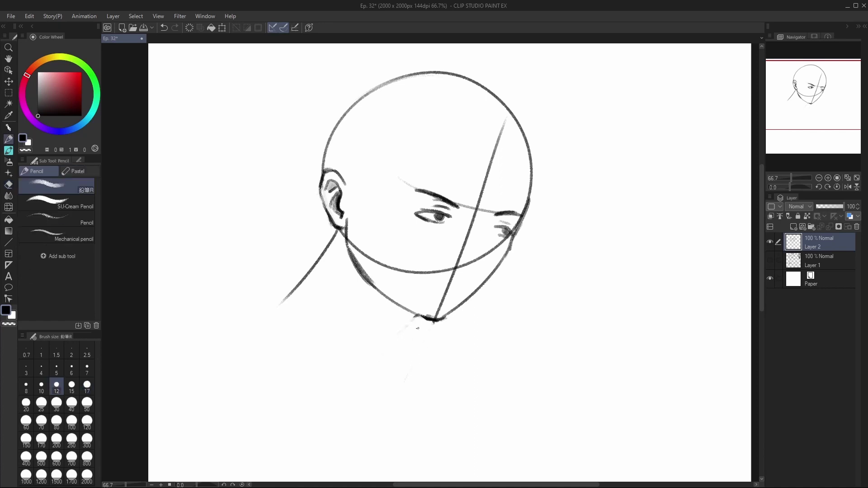
{"action": "mouse_move", "coordinate": [424, 317]}
{"action": "left_mouse_down"}
{"action": "mouse_move", "coordinate": [397, 358]}
{"action": "mouse_move", "coordinate": [399, 351]}
{"action": "left_mouse_up"}
{"action": "left_click_drag", "start_coordinate": [344, 274], "coordinate": [317, 360]}
Thin the heavy shading on the near jaw corner with the kneaded eraser
{"action": "key", "text": "e"}
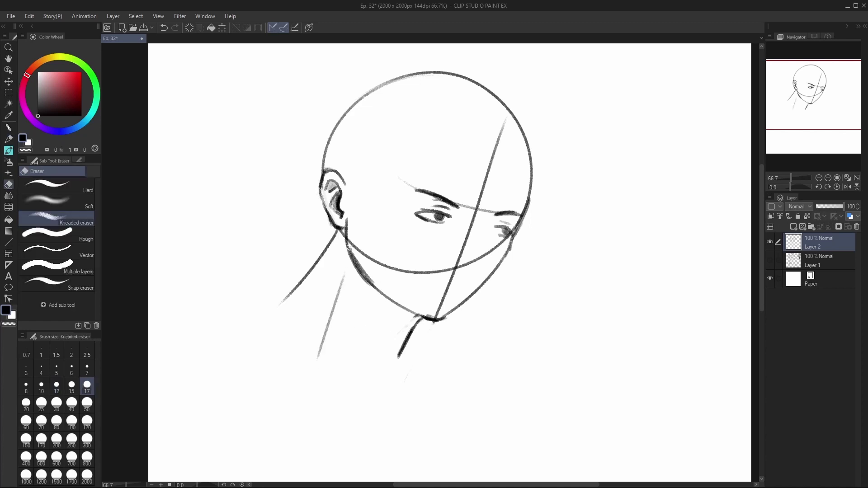
{"action": "left_click_drag", "start_coordinate": [349, 248], "coordinate": [371, 276]}
{"action": "key", "text": "p"}
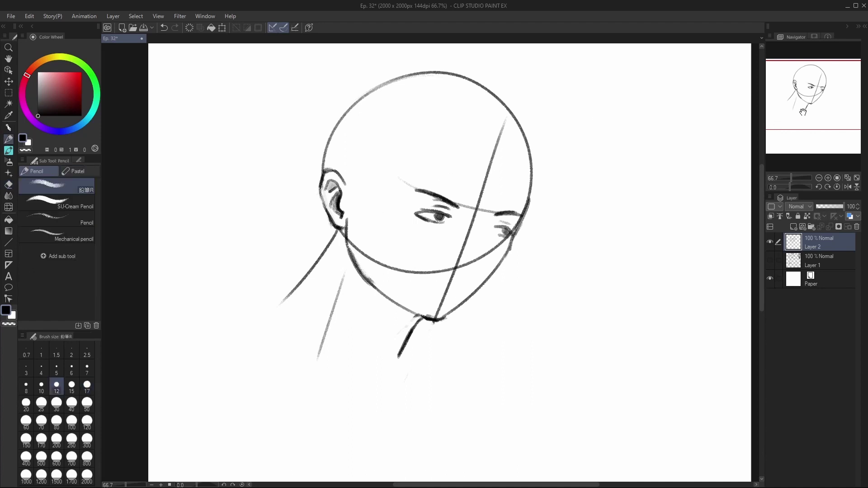
{"action": "left_click_drag", "start_coordinate": [800, 113], "coordinate": [808, 109]}
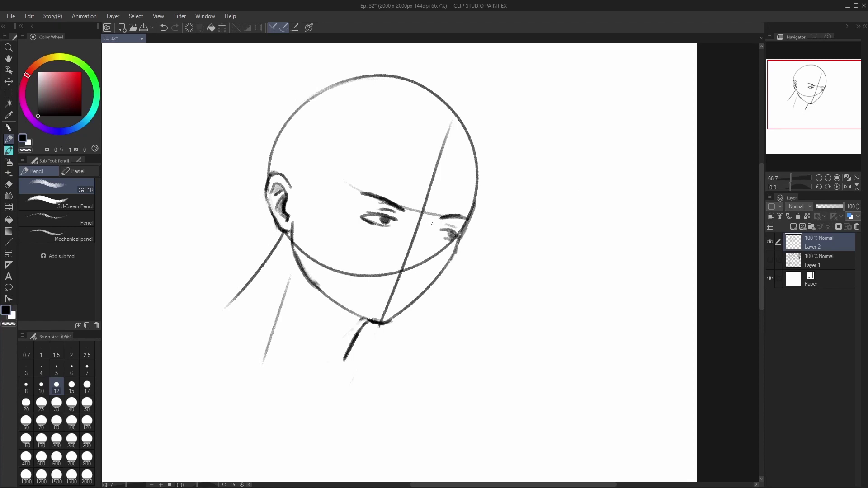
{"action": "left_click_drag", "start_coordinate": [432, 220], "coordinate": [424, 236]}
{"action": "key", "text": "ctrl+z"}
{"action": "key", "text": "ctrl+z"}
{"action": "key", "text": "ctrl+z"}
Erase the upper part of the centre line and the brow guide line between the eyebrows
{"action": "key", "text": "e"}
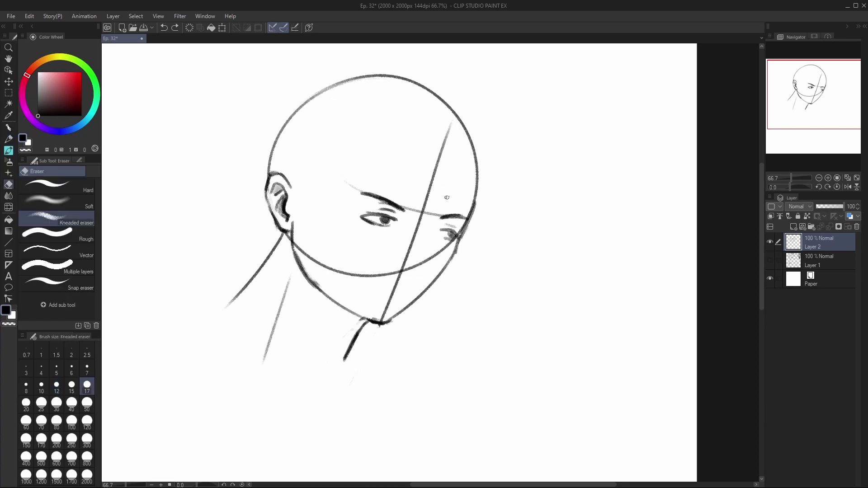
{"action": "left_click_drag", "start_coordinate": [443, 152], "coordinate": [417, 221]}
{"action": "mouse_move", "coordinate": [445, 147]}
{"action": "left_mouse_down"}
{"action": "mouse_move", "coordinate": [451, 124]}
{"action": "mouse_move", "coordinate": [407, 258]}
{"action": "mouse_move", "coordinate": [435, 207]}
{"action": "mouse_move", "coordinate": [406, 248]}
{"action": "mouse_move", "coordinate": [400, 220]}
{"action": "mouse_move", "coordinate": [411, 225]}
{"action": "mouse_move", "coordinate": [394, 244]}
{"action": "mouse_move", "coordinate": [406, 264]}
{"action": "left_mouse_up"}
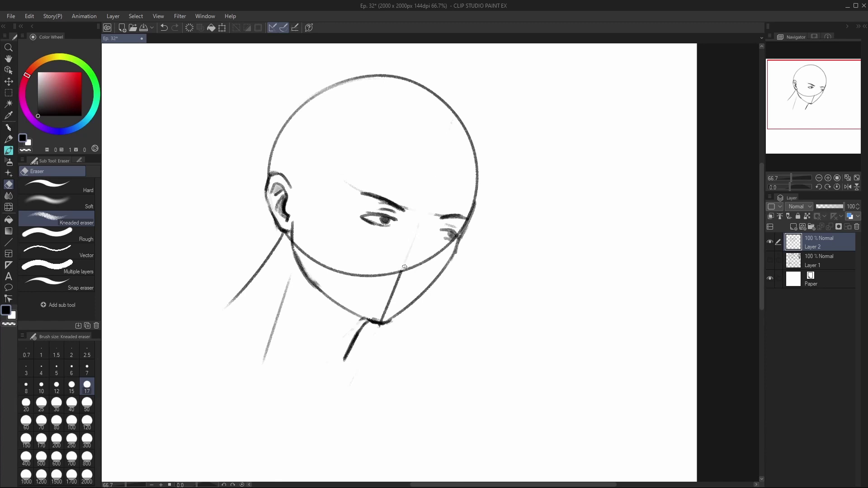
Draw the nose bridge, tip and nostril, and erase the guide lines around the nose and lower face
{"action": "key", "text": "p"}
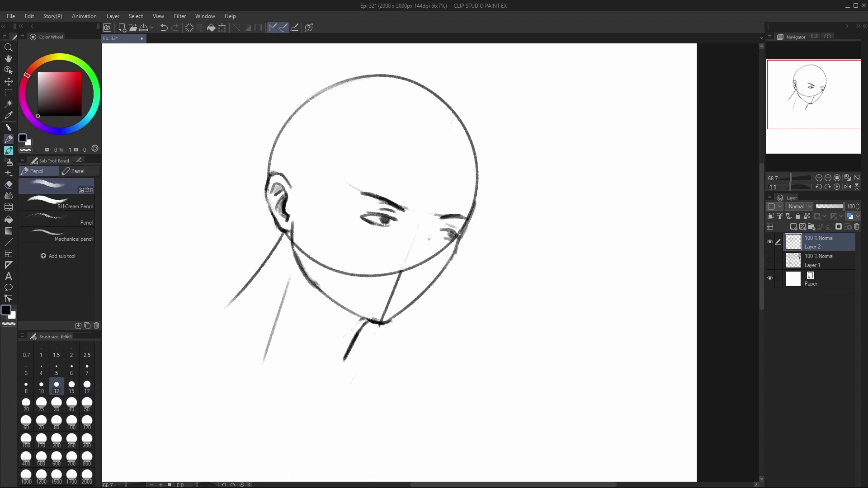
{"action": "left_click_drag", "start_coordinate": [433, 222], "coordinate": [412, 270]}
{"action": "key", "text": "ctrl+z"}
{"action": "key", "text": "ctrl+z"}
{"action": "key", "text": "ctrl+z"}
{"action": "mouse_move", "coordinate": [420, 262]}
{"action": "left_mouse_down"}
{"action": "mouse_move", "coordinate": [384, 306]}
{"action": "mouse_move", "coordinate": [400, 276]}
{"action": "mouse_move", "coordinate": [354, 274]}
{"action": "mouse_move", "coordinate": [371, 281]}
{"action": "mouse_move", "coordinate": [354, 285]}
{"action": "mouse_move", "coordinate": [319, 263]}
{"action": "mouse_move", "coordinate": [330, 272]}
{"action": "left_mouse_up"}
{"action": "key", "text": "e"}
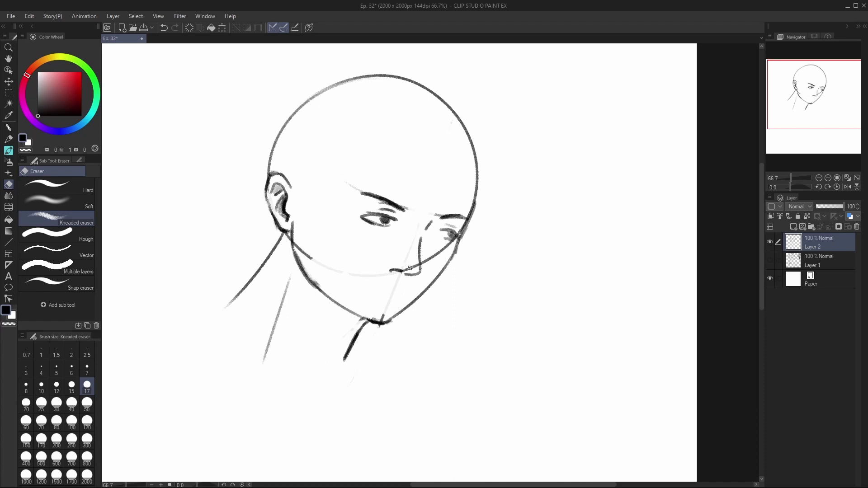
{"action": "mouse_move", "coordinate": [409, 269]}
{"action": "left_mouse_down"}
{"action": "mouse_move", "coordinate": [430, 261]}
{"action": "mouse_move", "coordinate": [452, 232]}
{"action": "mouse_move", "coordinate": [447, 249]}
{"action": "mouse_move", "coordinate": [425, 263]}
{"action": "mouse_move", "coordinate": [447, 245]}
{"action": "mouse_move", "coordinate": [440, 248]}
{"action": "left_mouse_up"}
Redraw the far eye with new upper and lower lid strokes beneath its eyebrow
{"action": "key", "text": "p"}
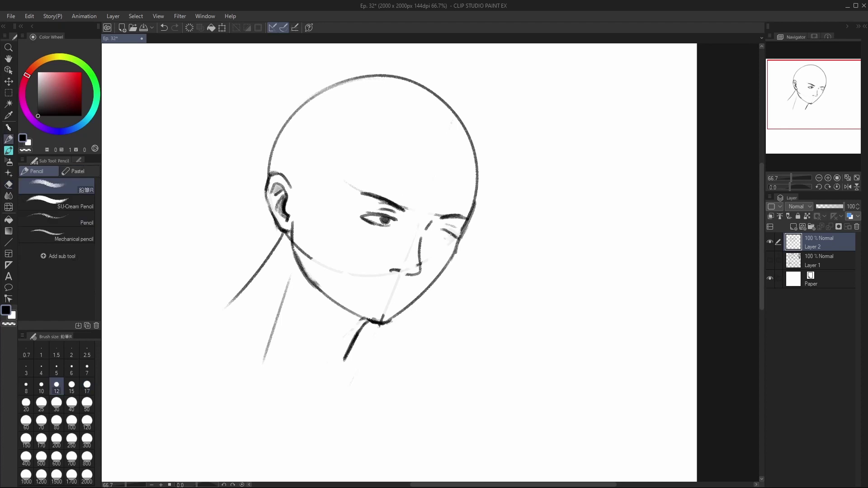
{"action": "key", "text": "ctrl+z"}
{"action": "key", "text": "ctrl+z"}
{"action": "key", "text": "ctrl+z"}
{"action": "left_click_drag", "start_coordinate": [441, 228], "coordinate": [457, 238]}
{"action": "left_click_drag", "start_coordinate": [460, 239], "coordinate": [448, 244]}
{"action": "key", "text": "e"}
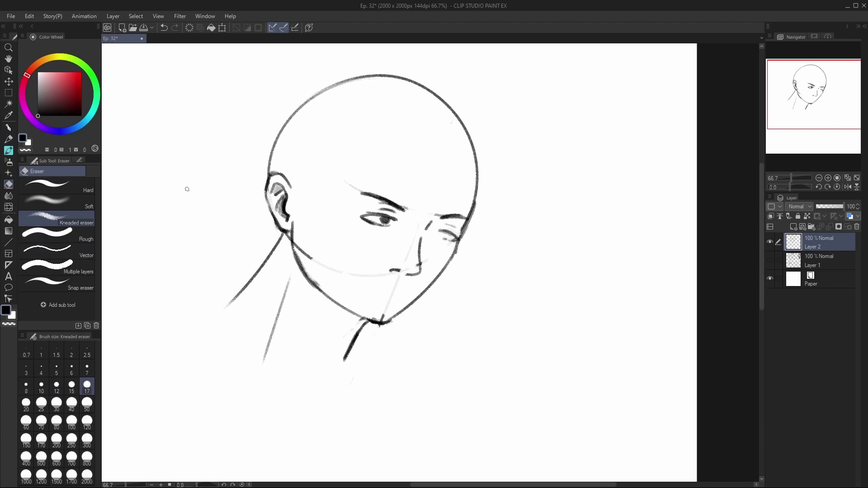
{"action": "key", "text": "p"}
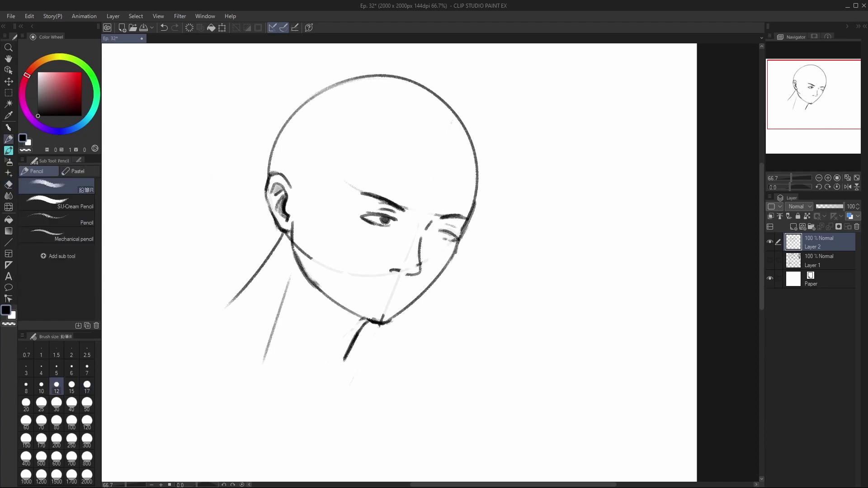
Erase both eyes and eyebrows from the face
{"action": "mouse_move", "coordinate": [442, 238]}
{"action": "left_mouse_down"}
{"action": "mouse_move", "coordinate": [458, 231]}
{"action": "mouse_move", "coordinate": [424, 216]}
{"action": "mouse_move", "coordinate": [458, 228]}
{"action": "mouse_move", "coordinate": [450, 216]}
{"action": "mouse_move", "coordinate": [467, 217]}
{"action": "mouse_move", "coordinate": [442, 213]}
{"action": "left_mouse_up"}
{"action": "key", "text": "e"}
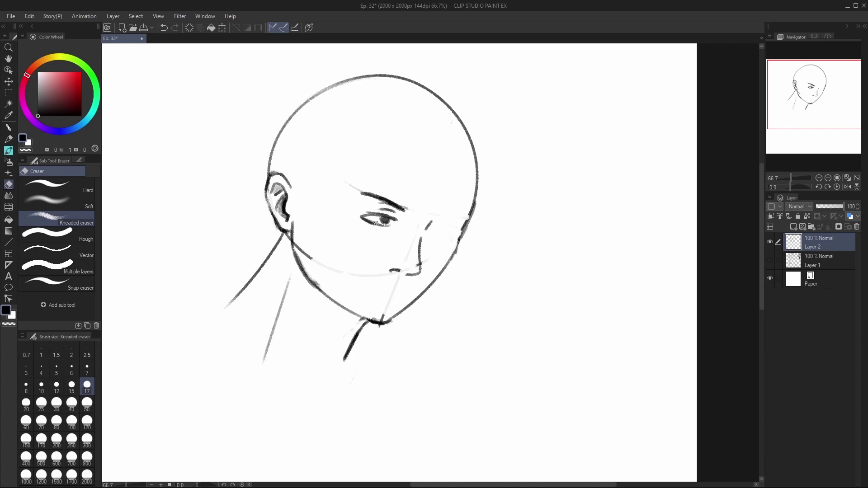
{"action": "mouse_move", "coordinate": [378, 225]}
{"action": "left_mouse_down"}
{"action": "mouse_move", "coordinate": [353, 211]}
{"action": "mouse_move", "coordinate": [379, 210]}
{"action": "mouse_move", "coordinate": [387, 222]}
{"action": "mouse_move", "coordinate": [372, 211]}
{"action": "mouse_move", "coordinate": [360, 215]}
{"action": "mouse_move", "coordinate": [390, 222]}
{"action": "mouse_move", "coordinate": [403, 206]}
{"action": "mouse_move", "coordinate": [365, 195]}
{"action": "mouse_move", "coordinate": [407, 212]}
{"action": "left_mouse_up"}
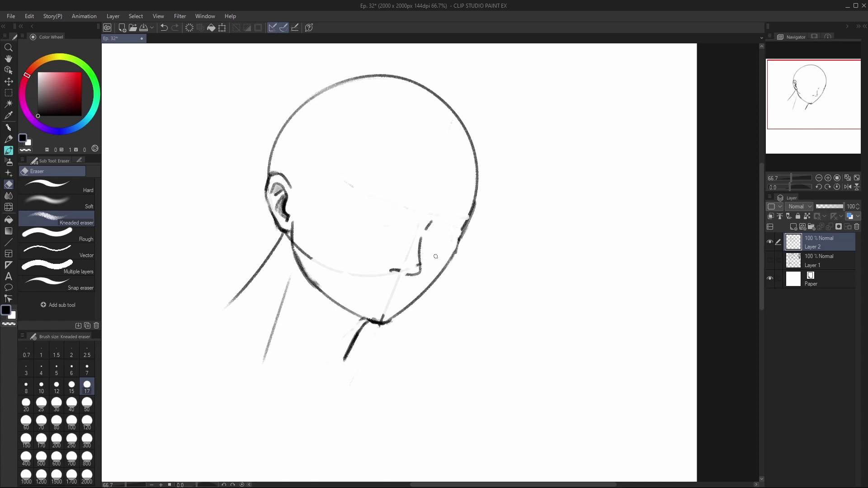
Clean up and darken the contour of the far cheek beside the eye area
{"action": "left_click_drag", "start_coordinate": [469, 232], "coordinate": [465, 233]}
{"action": "key", "text": "p"}
{"action": "left_click_drag", "start_coordinate": [469, 215], "coordinate": [451, 250]}
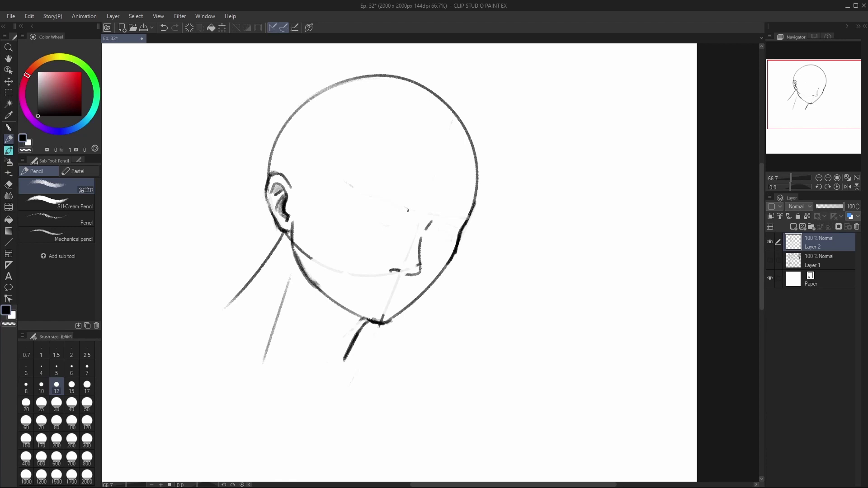
Draw both eyebrows with thick strokes and the near eye with lid lines and an iris
{"action": "mouse_move", "coordinate": [408, 210]}
{"action": "left_mouse_down"}
{"action": "mouse_move", "coordinate": [371, 203]}
{"action": "mouse_move", "coordinate": [467, 223]}
{"action": "left_mouse_up"}
{"action": "mouse_move", "coordinate": [406, 210]}
{"action": "left_mouse_down"}
{"action": "mouse_move", "coordinate": [369, 203]}
{"action": "mouse_move", "coordinate": [393, 205]}
{"action": "mouse_move", "coordinate": [381, 208]}
{"action": "mouse_move", "coordinate": [399, 222]}
{"action": "mouse_move", "coordinate": [368, 221]}
{"action": "mouse_move", "coordinate": [385, 219]}
{"action": "left_mouse_up"}
{"action": "key", "text": "ctrl+z"}
{"action": "key", "text": "ctrl+z"}
{"action": "key", "text": "ctrl+z"}
{"action": "key", "text": "ctrl+z"}
{"action": "key", "text": "ctrl+z"}
{"action": "mouse_move", "coordinate": [369, 217]}
{"action": "left_mouse_down"}
{"action": "mouse_move", "coordinate": [400, 226]}
{"action": "mouse_move", "coordinate": [380, 226]}
{"action": "mouse_move", "coordinate": [394, 222]}
{"action": "mouse_move", "coordinate": [387, 217]}
{"action": "left_mouse_up"}
{"action": "key", "text": "ctrl+z"}
{"action": "key", "text": "ctrl+z"}
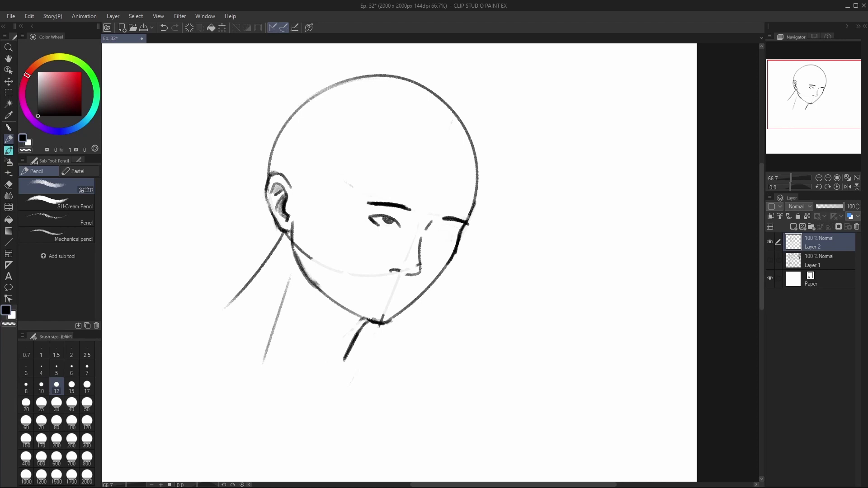
Draw the far eye with upper lid and iris beneath its eyebrow, against the cheek contour
{"action": "mouse_move", "coordinate": [437, 231]}
{"action": "left_mouse_down"}
{"action": "mouse_move", "coordinate": [461, 238]}
{"action": "mouse_move", "coordinate": [450, 229]}
{"action": "mouse_move", "coordinate": [454, 234]}
{"action": "left_mouse_up"}
{"action": "key", "text": "ctrl+z"}
{"action": "key", "text": "ctrl+z"}
{"action": "key", "text": "ctrl+z"}
{"action": "key", "text": "ctrl+z"}
Erase the remaining guide lines on the lower face and forehead, and darken the near jaw line below the ear
{"action": "key", "text": "e"}
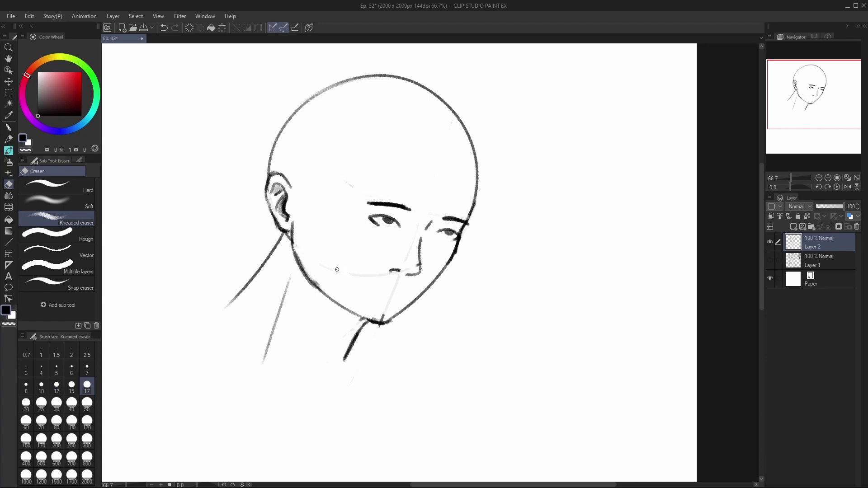
{"action": "mouse_move", "coordinate": [337, 270]}
{"action": "left_mouse_down"}
{"action": "mouse_move", "coordinate": [376, 280]}
{"action": "mouse_move", "coordinate": [335, 272]}
{"action": "left_mouse_up"}
{"action": "key", "text": "p"}
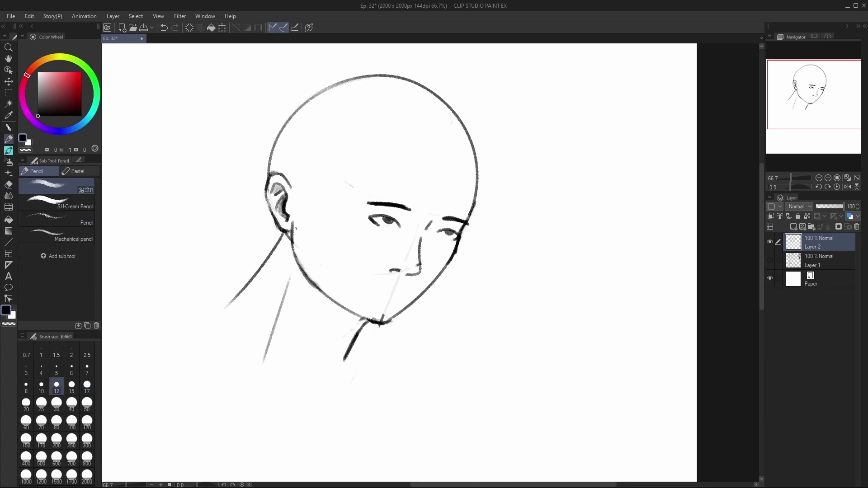
{"action": "left_click_drag", "start_coordinate": [292, 247], "coordinate": [302, 269]}
{"action": "key", "text": "e"}
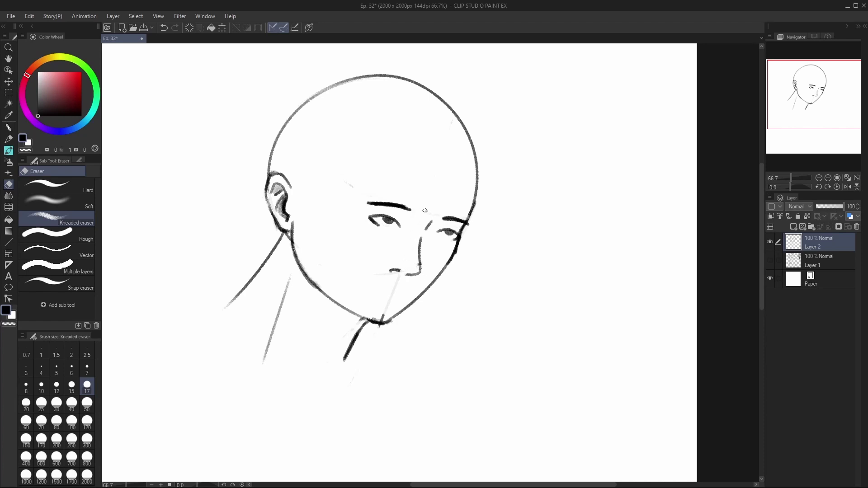
{"action": "left_click_drag", "start_coordinate": [348, 181], "coordinate": [344, 183]}
{"action": "left_click_drag", "start_coordinate": [396, 276], "coordinate": [381, 315]}
Redraw the chin and darken the near jaw line running down to it
{"action": "key", "text": "p"}
{"action": "left_click_drag", "start_coordinate": [362, 320], "coordinate": [393, 317]}
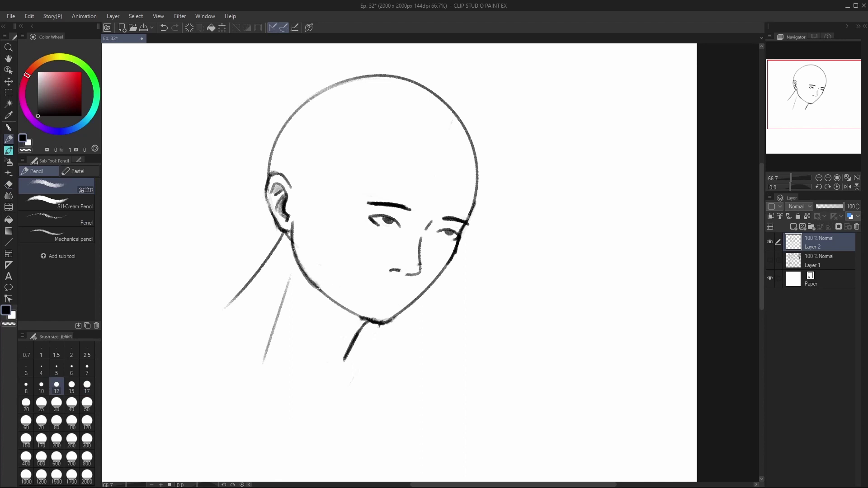
{"action": "left_click_drag", "start_coordinate": [318, 288], "coordinate": [355, 312]}
{"action": "key", "text": "ctrl+z"}
{"action": "key", "text": "ctrl+z"}
{"action": "left_click_drag", "start_coordinate": [312, 284], "coordinate": [358, 312]}
{"action": "key", "text": "ctrl+z"}
{"action": "left_click_drag", "start_coordinate": [315, 284], "coordinate": [361, 314]}
{"action": "key", "text": "ctrl+z"}
{"action": "left_click_drag", "start_coordinate": [313, 284], "coordinate": [361, 314]}
Draw the mouth line with a short lower-lip stroke, and clean up around the chin
{"action": "mouse_move", "coordinate": [376, 287]}
{"action": "left_mouse_down"}
{"action": "mouse_move", "coordinate": [406, 295]}
{"action": "mouse_move", "coordinate": [378, 290]}
{"action": "mouse_move", "coordinate": [405, 296]}
{"action": "mouse_move", "coordinate": [395, 302]}
{"action": "left_mouse_up"}
{"action": "key", "text": "ctrl+z"}
{"action": "key", "text": "ctrl+z"}
{"action": "key", "text": "ctrl+z"}
{"action": "key", "text": "ctrl+z"}
{"action": "key", "text": "e"}
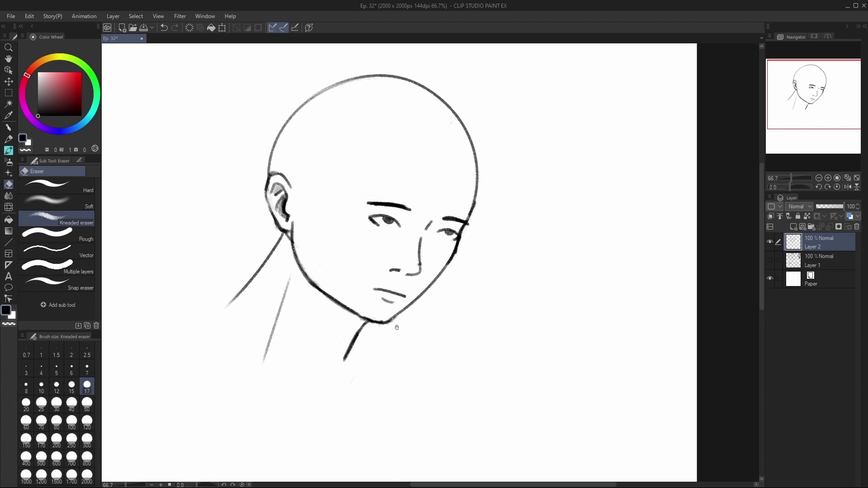
{"action": "key", "text": "p"}
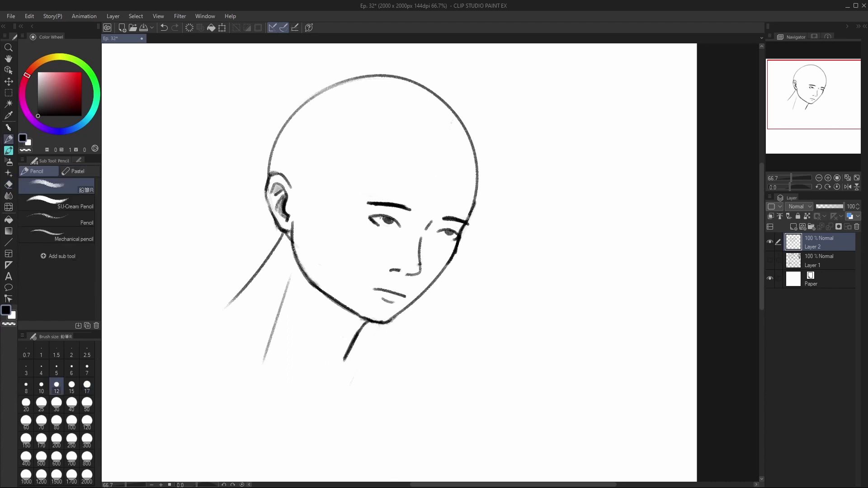
Try a slanted guide line through both eyes to check their alignment
{"action": "left_click_drag", "start_coordinate": [381, 217], "coordinate": [491, 235]}
{"action": "key", "text": "ctrl+z"}
{"action": "key", "text": "ctrl+z"}
{"action": "left_click_drag", "start_coordinate": [384, 220], "coordinate": [495, 254]}
{"action": "key", "text": "e"}
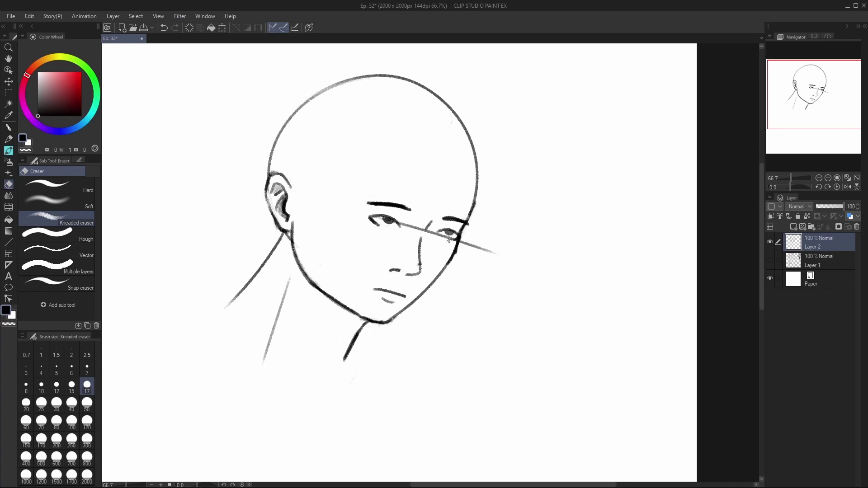
{"action": "key", "text": "ctrl+z"}
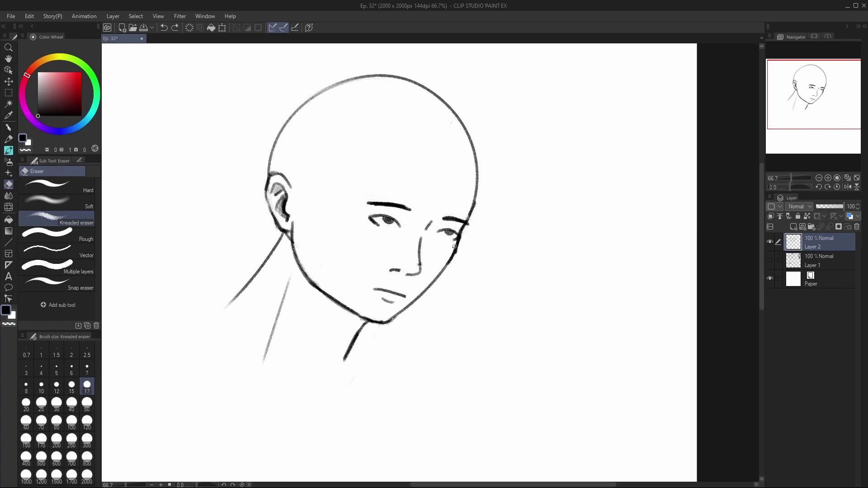
Redraw the far eye darker in the mirrored canvas view, restore the view, and erase stray marks above the eye
{"action": "left_click", "coordinate": [847, 187]}
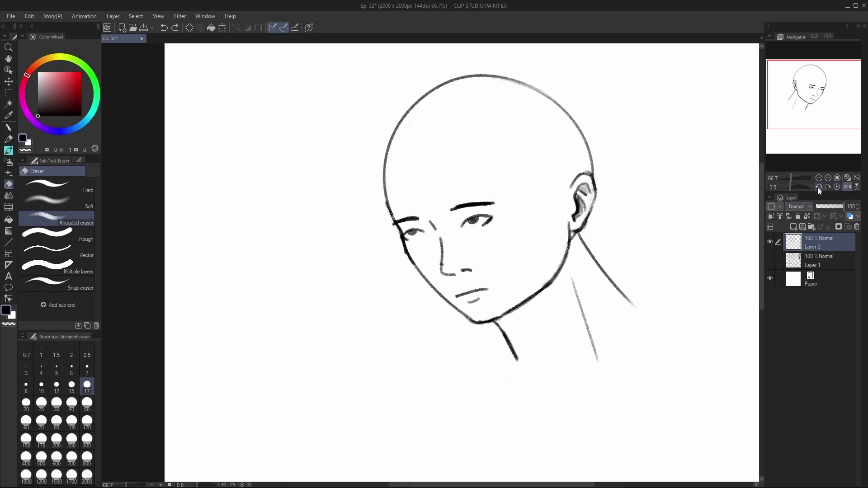
{"action": "mouse_move", "coordinate": [417, 233]}
{"action": "left_mouse_down"}
{"action": "mouse_move", "coordinate": [411, 234]}
{"action": "mouse_move", "coordinate": [420, 234]}
{"action": "left_mouse_up"}
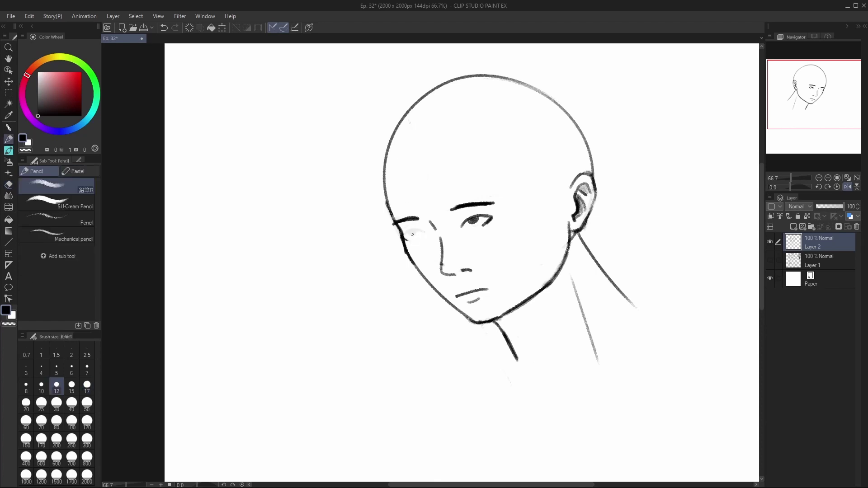
{"action": "mouse_move", "coordinate": [404, 233]}
{"action": "left_mouse_down"}
{"action": "mouse_move", "coordinate": [427, 231]}
{"action": "mouse_move", "coordinate": [404, 236]}
{"action": "mouse_move", "coordinate": [411, 241]}
{"action": "left_mouse_up"}
{"action": "left_click_drag", "start_coordinate": [408, 236], "coordinate": [414, 233]}
{"action": "left_click", "coordinate": [848, 187]}
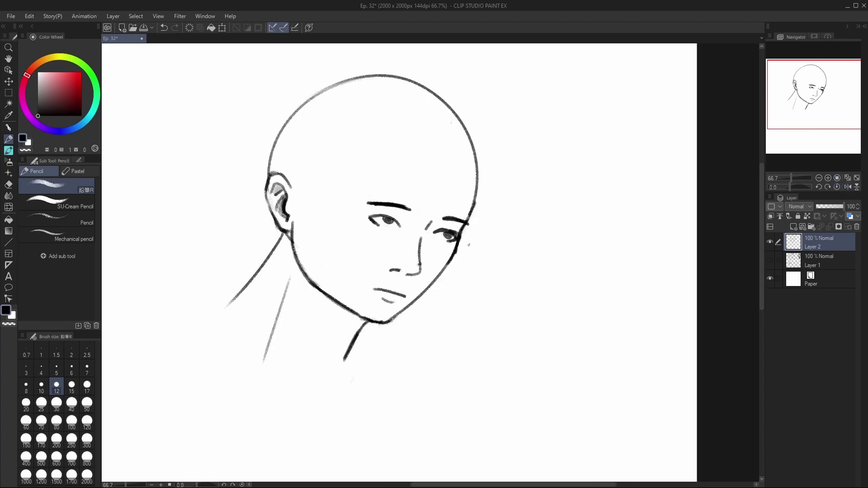
{"action": "key", "text": "e"}
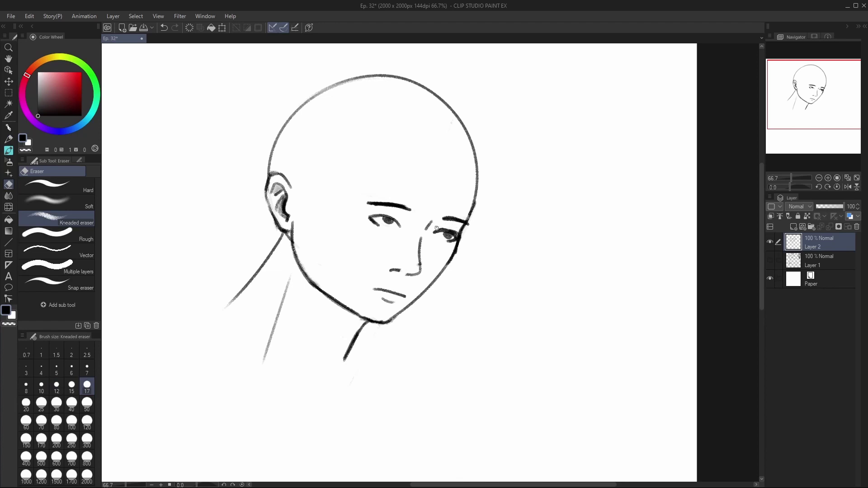
{"action": "left_click_drag", "start_coordinate": [436, 228], "coordinate": [457, 232]}
Draw a small, slightly tilted oval in the empty area below and to the right of the head
{"action": "left_click", "coordinate": [818, 177]}
{"action": "left_click_drag", "start_coordinate": [822, 127], "coordinate": [782, 157]}
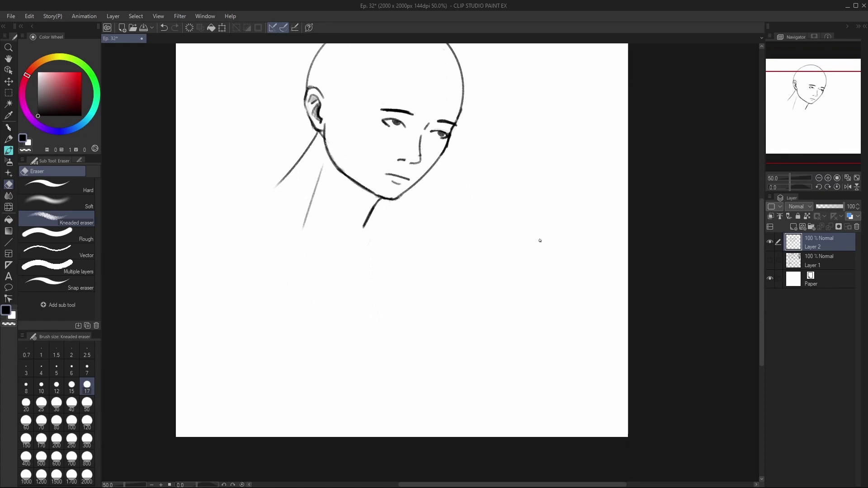
{"action": "key", "text": "p"}
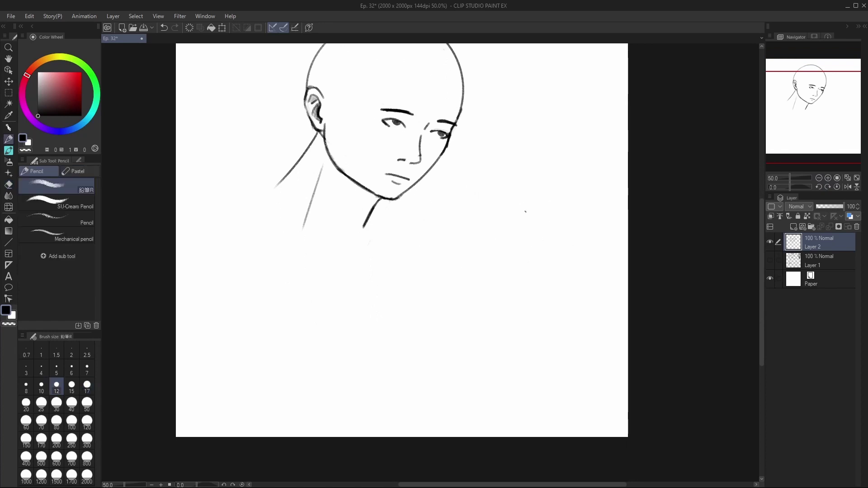
{"action": "mouse_move", "coordinate": [425, 262]}
{"action": "left_mouse_down"}
{"action": "mouse_move", "coordinate": [514, 229]}
{"action": "mouse_move", "coordinate": [534, 209]}
{"action": "mouse_move", "coordinate": [461, 254]}
{"action": "mouse_move", "coordinate": [538, 221]}
{"action": "mouse_move", "coordinate": [450, 287]}
{"action": "mouse_move", "coordinate": [458, 283]}
{"action": "left_mouse_up"}
{"action": "key", "text": "ctrl+z"}
{"action": "key", "text": "ctrl+z"}
{"action": "key", "text": "ctrl+z"}
{"action": "mouse_move", "coordinate": [523, 238]}
{"action": "left_mouse_down"}
{"action": "mouse_move", "coordinate": [460, 272]}
{"action": "mouse_move", "coordinate": [491, 250]}
{"action": "mouse_move", "coordinate": [497, 247]}
{"action": "mouse_move", "coordinate": [483, 261]}
{"action": "mouse_move", "coordinate": [520, 244]}
{"action": "mouse_move", "coordinate": [469, 280]}
{"action": "left_mouse_up"}
{"action": "key", "text": "ctrl+z"}
{"action": "key", "text": "ctrl+z"}
{"action": "mouse_move", "coordinate": [504, 248]}
{"action": "left_mouse_down"}
{"action": "mouse_move", "coordinate": [461, 277]}
{"action": "mouse_move", "coordinate": [547, 233]}
{"action": "mouse_move", "coordinate": [499, 255]}
{"action": "mouse_move", "coordinate": [489, 280]}
{"action": "left_mouse_up"}
{"action": "key", "text": "ctrl+z"}
{"action": "key", "text": "ctrl+z"}
{"action": "key", "text": "ctrl+z"}
{"action": "mouse_move", "coordinate": [523, 252]}
{"action": "left_mouse_down"}
{"action": "mouse_move", "coordinate": [494, 271]}
{"action": "mouse_move", "coordinate": [520, 248]}
{"action": "mouse_move", "coordinate": [537, 262]}
{"action": "mouse_move", "coordinate": [547, 254]}
{"action": "mouse_move", "coordinate": [525, 282]}
{"action": "mouse_move", "coordinate": [554, 248]}
{"action": "mouse_move", "coordinate": [552, 292]}
{"action": "mouse_move", "coordinate": [562, 247]}
{"action": "mouse_move", "coordinate": [539, 275]}
{"action": "mouse_move", "coordinate": [561, 261]}
{"action": "mouse_move", "coordinate": [537, 274]}
{"action": "mouse_move", "coordinate": [572, 271]}
{"action": "mouse_move", "coordinate": [536, 272]}
{"action": "mouse_move", "coordinate": [549, 265]}
{"action": "mouse_move", "coordinate": [523, 293]}
{"action": "mouse_move", "coordinate": [538, 257]}
{"action": "mouse_move", "coordinate": [534, 277]}
{"action": "left_mouse_up"}
{"action": "key", "text": "ctrl+z"}
{"action": "key", "text": "ctrl+z"}
{"action": "key", "text": "ctrl+z"}
{"action": "key", "text": "ctrl+z"}
{"action": "key", "text": "ctrl+z"}
{"action": "key", "text": "ctrl+z"}
{"action": "key", "text": "ctrl+z"}
{"action": "key", "text": "ctrl+z"}
{"action": "key", "text": "ctrl+z"}
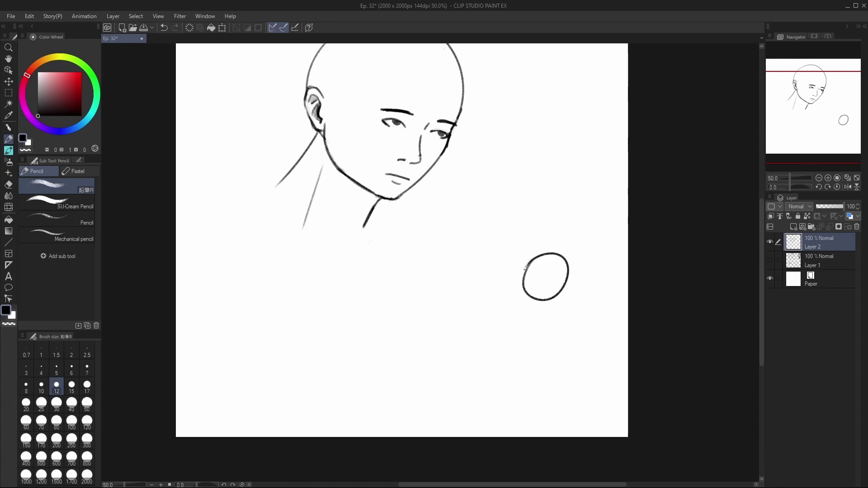
Shade the lower left part of the small oval with pencil hatching, leaving its upper right light
{"action": "key", "text": "ctrl+z"}
{"action": "mouse_move", "coordinate": [532, 260]}
{"action": "left_mouse_down"}
{"action": "mouse_move", "coordinate": [526, 290]}
{"action": "mouse_move", "coordinate": [532, 285]}
{"action": "mouse_move", "coordinate": [534, 296]}
{"action": "mouse_move", "coordinate": [540, 274]}
{"action": "mouse_move", "coordinate": [540, 297]}
{"action": "mouse_move", "coordinate": [548, 278]}
{"action": "mouse_move", "coordinate": [550, 296]}
{"action": "mouse_move", "coordinate": [566, 277]}
{"action": "left_mouse_up"}
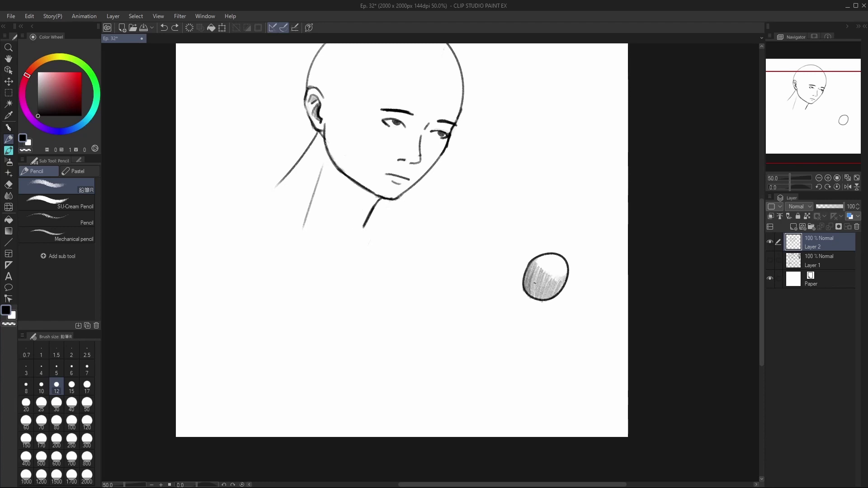
{"action": "left_click_drag", "start_coordinate": [543, 267], "coordinate": [537, 257]}
Try sketching a large tilted oval beneath the head
{"action": "left_click", "coordinate": [809, 112]}
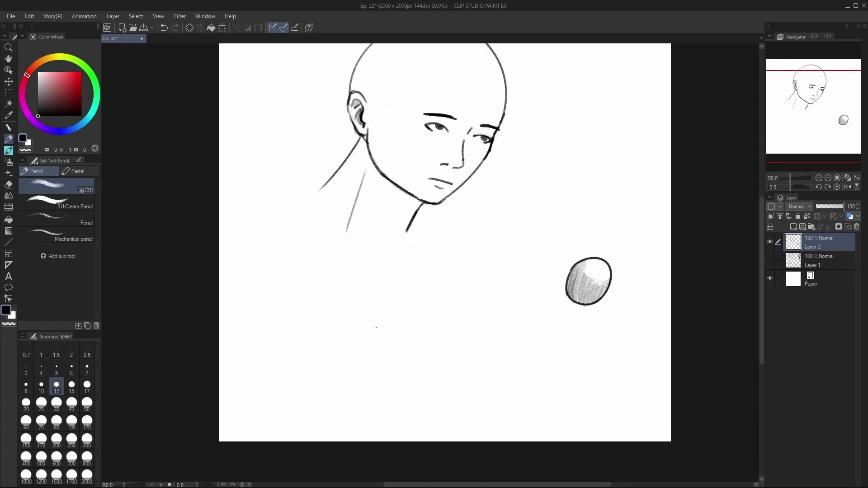
{"action": "mouse_move", "coordinate": [403, 315]}
{"action": "left_mouse_down"}
{"action": "mouse_move", "coordinate": [457, 294]}
{"action": "mouse_move", "coordinate": [439, 301]}
{"action": "mouse_move", "coordinate": [447, 309]}
{"action": "mouse_move", "coordinate": [461, 288]}
{"action": "mouse_move", "coordinate": [443, 303]}
{"action": "mouse_move", "coordinate": [469, 318]}
{"action": "mouse_move", "coordinate": [450, 327]}
{"action": "left_mouse_up"}
{"action": "key", "text": "ctrl+z"}
{"action": "key", "text": "ctrl+z"}
{"action": "key", "text": "ctrl+z"}
{"action": "mouse_move", "coordinate": [447, 293]}
{"action": "left_mouse_down"}
{"action": "mouse_move", "coordinate": [448, 312]}
{"action": "mouse_move", "coordinate": [434, 335]}
{"action": "left_mouse_up"}
{"action": "key", "text": "ctrl+z"}
{"action": "left_click_drag", "start_coordinate": [810, 131], "coordinate": [816, 137]}
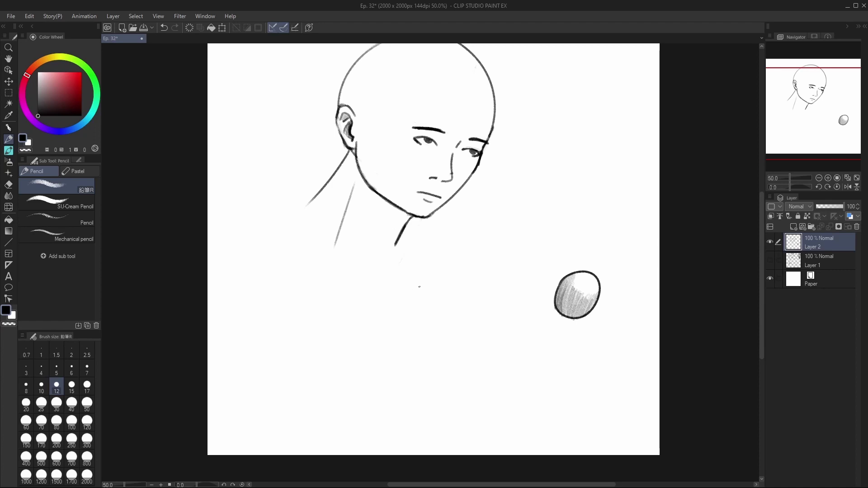
{"action": "mouse_move", "coordinate": [418, 286]}
{"action": "left_mouse_down"}
{"action": "mouse_move", "coordinate": [325, 331]}
{"action": "mouse_move", "coordinate": [350, 345]}
{"action": "mouse_move", "coordinate": [357, 366]}
{"action": "left_mouse_up"}
{"action": "key", "text": "ctrl+z"}
{"action": "mouse_move", "coordinate": [382, 281]}
{"action": "left_mouse_down"}
{"action": "mouse_move", "coordinate": [352, 330]}
{"action": "mouse_move", "coordinate": [384, 282]}
{"action": "left_mouse_up"}
{"action": "key", "text": "ctrl+z"}
{"action": "left_click_drag", "start_coordinate": [411, 317], "coordinate": [418, 329]}
{"action": "key", "text": "ctrl+z"}
{"action": "mouse_move", "coordinate": [453, 310]}
{"action": "left_mouse_down"}
{"action": "mouse_move", "coordinate": [439, 376]}
{"action": "mouse_move", "coordinate": [457, 290]}
{"action": "left_mouse_up"}
{"action": "key", "text": "ctrl+z"}
{"action": "mouse_move", "coordinate": [357, 312]}
{"action": "left_mouse_down"}
{"action": "mouse_move", "coordinate": [430, 396]}
{"action": "mouse_move", "coordinate": [357, 307]}
{"action": "mouse_move", "coordinate": [377, 316]}
{"action": "left_mouse_up"}
{"action": "key", "text": "ctrl+z"}
{"action": "key", "text": "ctrl+z"}
{"action": "mouse_move", "coordinate": [442, 288]}
{"action": "left_mouse_down"}
{"action": "mouse_move", "coordinate": [364, 333]}
{"action": "mouse_move", "coordinate": [359, 280]}
{"action": "mouse_move", "coordinate": [442, 353]}
{"action": "mouse_move", "coordinate": [362, 294]}
{"action": "mouse_move", "coordinate": [427, 354]}
{"action": "mouse_move", "coordinate": [383, 298]}
{"action": "mouse_move", "coordinate": [388, 359]}
{"action": "mouse_move", "coordinate": [375, 300]}
{"action": "mouse_move", "coordinate": [364, 330]}
{"action": "mouse_move", "coordinate": [366, 312]}
{"action": "left_mouse_up"}
{"action": "key", "text": "ctrl+z"}
{"action": "key", "text": "ctrl+z"}
{"action": "key", "text": "ctrl+z"}
{"action": "key", "text": "ctrl+z"}
{"action": "key", "text": "ctrl+z"}
{"action": "mouse_move", "coordinate": [405, 289]}
{"action": "left_mouse_down"}
{"action": "mouse_move", "coordinate": [441, 294]}
{"action": "mouse_move", "coordinate": [382, 294]}
{"action": "mouse_move", "coordinate": [439, 280]}
{"action": "mouse_move", "coordinate": [399, 289]}
{"action": "mouse_move", "coordinate": [407, 372]}
{"action": "mouse_move", "coordinate": [384, 294]}
{"action": "left_mouse_up"}
{"action": "key", "text": "ctrl+z"}
{"action": "key", "text": "ctrl+z"}
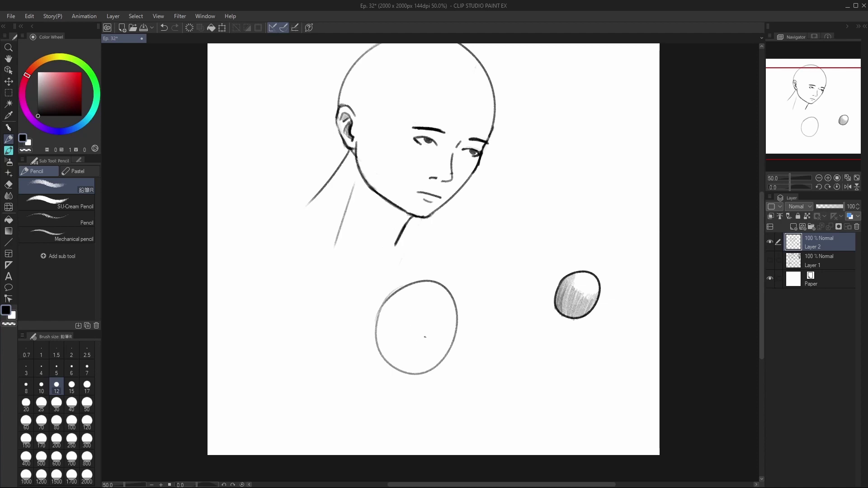
{"action": "key", "text": "ctrl+z"}
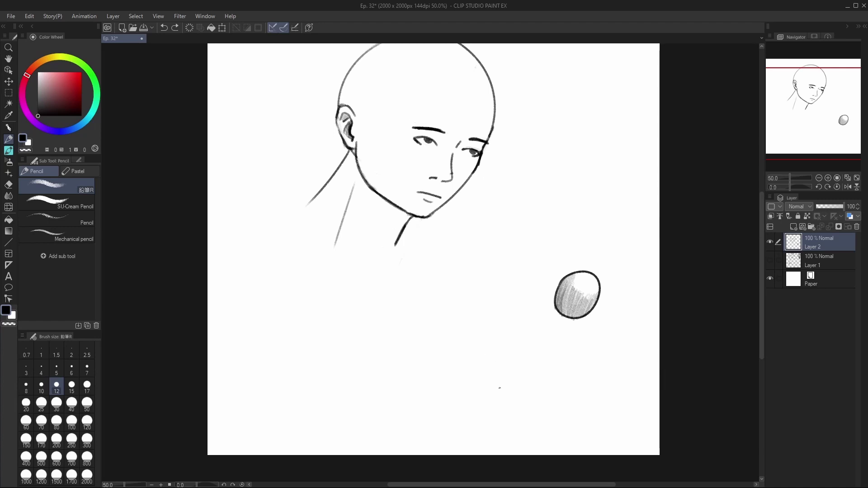
Try sketching a large, rounder circle beneath the head
{"action": "mouse_move", "coordinate": [434, 301]}
{"action": "left_mouse_down"}
{"action": "mouse_move", "coordinate": [458, 319]}
{"action": "mouse_move", "coordinate": [424, 304]}
{"action": "mouse_move", "coordinate": [393, 357]}
{"action": "mouse_move", "coordinate": [420, 295]}
{"action": "mouse_move", "coordinate": [489, 298]}
{"action": "mouse_move", "coordinate": [427, 289]}
{"action": "left_mouse_up"}
{"action": "key", "text": "ctrl+z"}
{"action": "key", "text": "ctrl+z"}
{"action": "key", "text": "ctrl+z"}
{"action": "mouse_move", "coordinate": [408, 325]}
{"action": "left_mouse_down"}
{"action": "mouse_move", "coordinate": [434, 310]}
{"action": "mouse_move", "coordinate": [404, 322]}
{"action": "left_mouse_up"}
{"action": "key", "text": "ctrl+z"}
{"action": "mouse_move", "coordinate": [445, 284]}
{"action": "left_mouse_down"}
{"action": "mouse_move", "coordinate": [500, 317]}
{"action": "mouse_move", "coordinate": [429, 285]}
{"action": "mouse_move", "coordinate": [466, 312]}
{"action": "mouse_move", "coordinate": [421, 279]}
{"action": "mouse_move", "coordinate": [475, 333]}
{"action": "mouse_move", "coordinate": [429, 279]}
{"action": "mouse_move", "coordinate": [475, 292]}
{"action": "mouse_move", "coordinate": [414, 277]}
{"action": "left_mouse_up"}
{"action": "key", "text": "ctrl+z"}
{"action": "key", "text": "ctrl+z"}
{"action": "key", "text": "ctrl+z"}
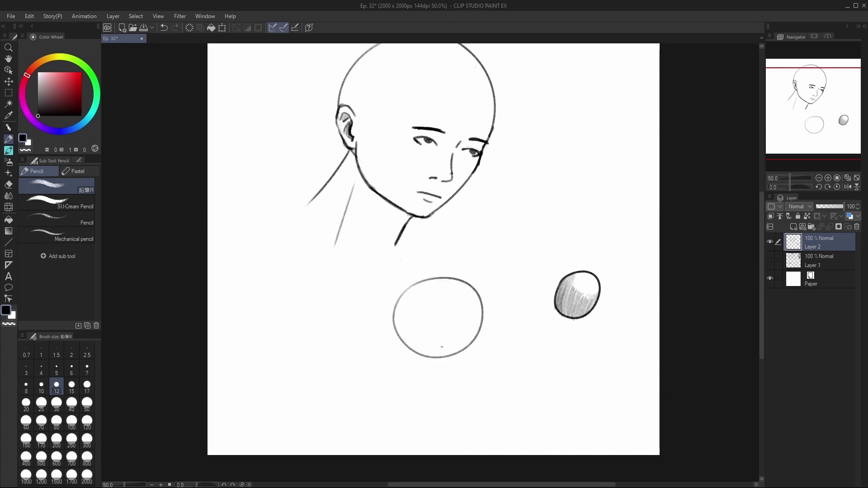
{"action": "key", "text": "ctrl+z"}
Sketch a torso block beneath the head with a shoulder circle, curved vertical contours and an arched rib-cage edge
{"action": "left_click", "coordinate": [435, 286]}
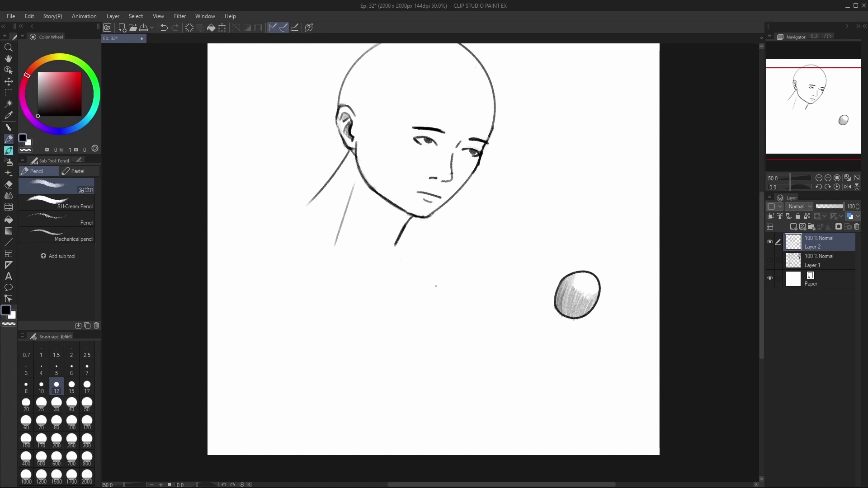
{"action": "mouse_move", "coordinate": [409, 274]}
{"action": "left_mouse_down"}
{"action": "mouse_move", "coordinate": [485, 313]}
{"action": "mouse_move", "coordinate": [478, 294]}
{"action": "mouse_move", "coordinate": [401, 294]}
{"action": "mouse_move", "coordinate": [414, 273]}
{"action": "mouse_move", "coordinate": [403, 305]}
{"action": "mouse_move", "coordinate": [423, 276]}
{"action": "mouse_move", "coordinate": [420, 340]}
{"action": "mouse_move", "coordinate": [468, 363]}
{"action": "left_mouse_up"}
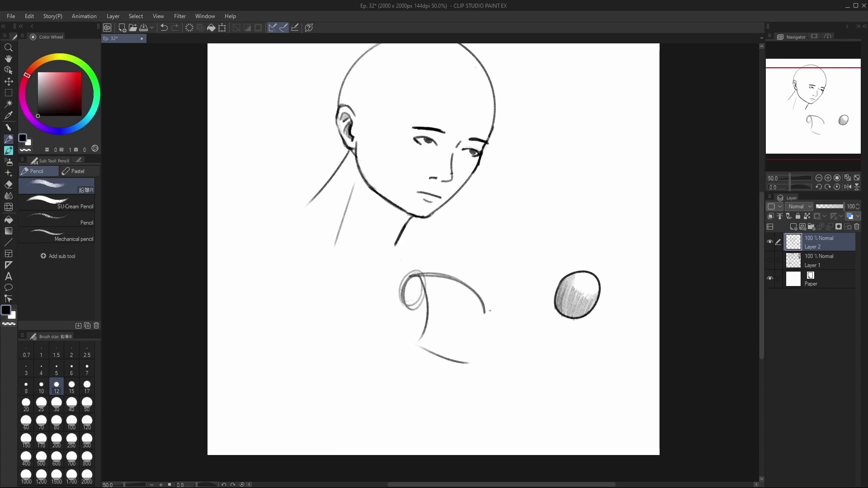
{"action": "left_click_drag", "start_coordinate": [482, 308], "coordinate": [466, 369]}
{"action": "left_click_drag", "start_coordinate": [418, 344], "coordinate": [396, 342]}
{"action": "key", "text": "ctrl+z"}
{"action": "mouse_move", "coordinate": [408, 280]}
{"action": "left_mouse_down"}
{"action": "mouse_move", "coordinate": [406, 340]}
{"action": "mouse_move", "coordinate": [448, 353]}
{"action": "mouse_move", "coordinate": [432, 350]}
{"action": "mouse_move", "coordinate": [447, 337]}
{"action": "mouse_move", "coordinate": [466, 340]}
{"action": "mouse_move", "coordinate": [466, 362]}
{"action": "mouse_move", "coordinate": [468, 286]}
{"action": "mouse_move", "coordinate": [465, 339]}
{"action": "left_mouse_up"}
{"action": "key", "text": "ctrl+z"}
{"action": "key", "text": "ctrl+z"}
{"action": "left_click_drag", "start_coordinate": [462, 285], "coordinate": [466, 340]}
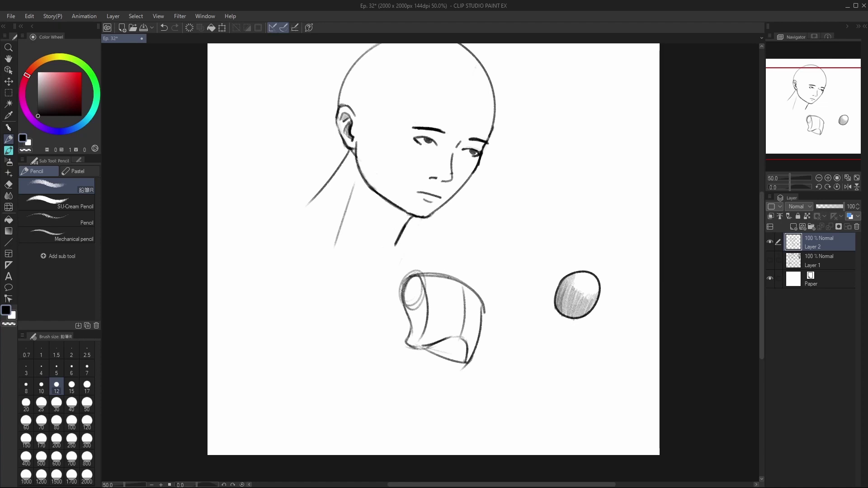
Draw a short neck line rising from the top of the torso
{"action": "mouse_move", "coordinate": [450, 245]}
{"action": "left_mouse_down"}
{"action": "mouse_move", "coordinate": [458, 251]}
{"action": "mouse_move", "coordinate": [449, 277]}
{"action": "mouse_move", "coordinate": [449, 239]}
{"action": "mouse_move", "coordinate": [479, 263]}
{"action": "left_mouse_up"}
{"action": "key", "text": "ctrl+z"}
{"action": "key", "text": "ctrl+z"}
{"action": "key", "text": "ctrl+z"}
{"action": "key", "text": "ctrl+z"}
{"action": "key", "text": "ctrl+z"}
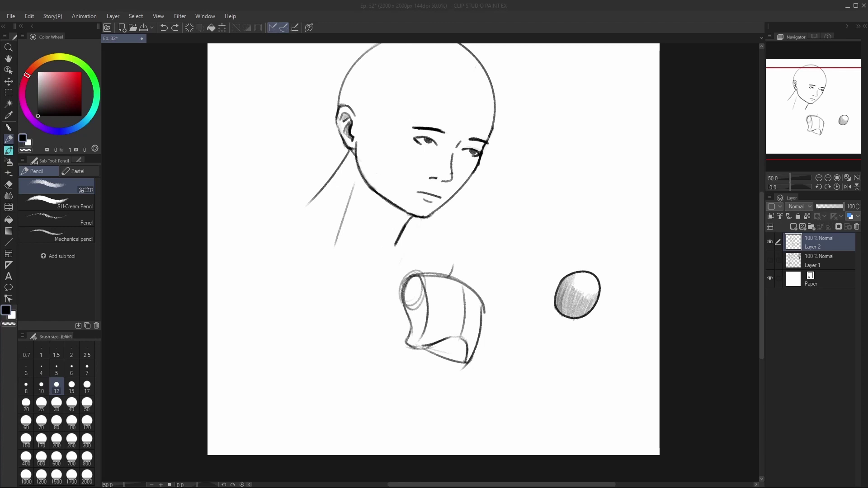
{"action": "left_click", "coordinate": [694, 267]}
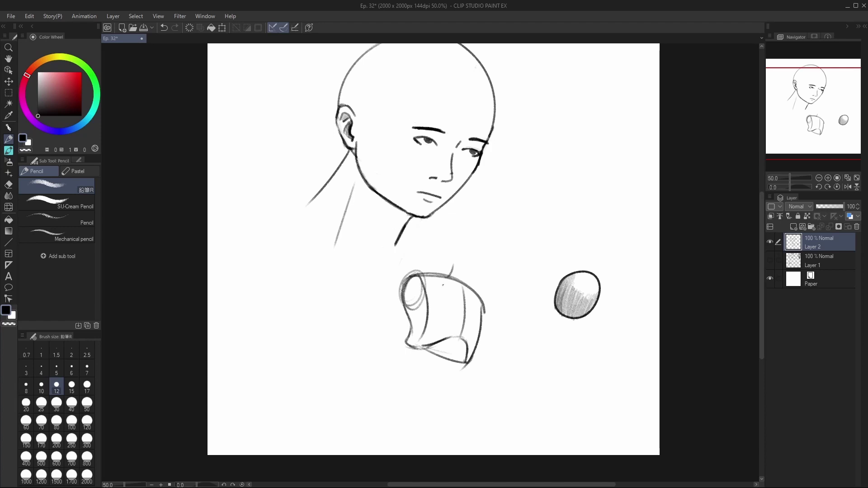
Draw a small head above the torso with cross guide lines and simple facial features, and connect it with a neck
{"action": "mouse_move", "coordinate": [446, 278]}
{"action": "left_mouse_down"}
{"action": "mouse_move", "coordinate": [467, 232]}
{"action": "mouse_move", "coordinate": [449, 260]}
{"action": "mouse_move", "coordinate": [434, 247]}
{"action": "mouse_move", "coordinate": [462, 221]}
{"action": "mouse_move", "coordinate": [447, 271]}
{"action": "mouse_move", "coordinate": [475, 245]}
{"action": "mouse_move", "coordinate": [429, 256]}
{"action": "mouse_move", "coordinate": [448, 269]}
{"action": "mouse_move", "coordinate": [466, 256]}
{"action": "mouse_move", "coordinate": [468, 235]}
{"action": "mouse_move", "coordinate": [440, 220]}
{"action": "mouse_move", "coordinate": [431, 249]}
{"action": "mouse_move", "coordinate": [464, 244]}
{"action": "mouse_move", "coordinate": [435, 243]}
{"action": "left_mouse_up"}
{"action": "left_click_drag", "start_coordinate": [429, 245], "coordinate": [465, 242]}
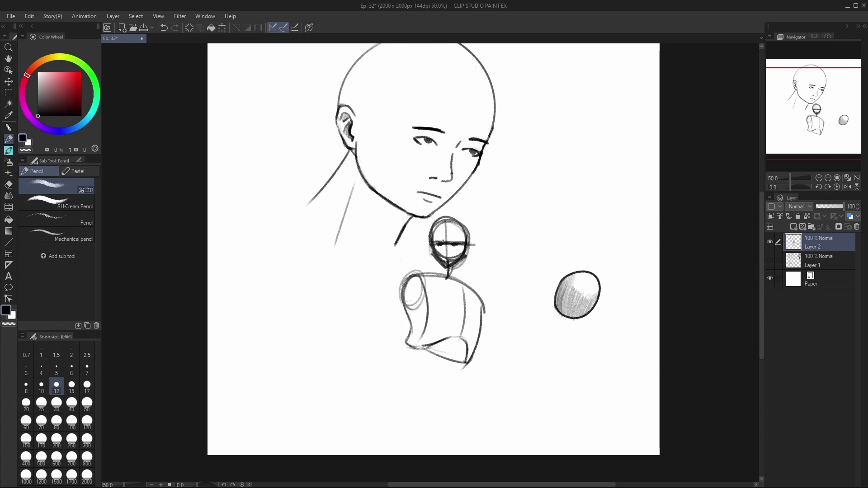
{"action": "left_click_drag", "start_coordinate": [444, 240], "coordinate": [433, 239]}
{"action": "left_click_drag", "start_coordinate": [446, 255], "coordinate": [446, 240]}
{"action": "mouse_move", "coordinate": [439, 261]}
{"action": "left_mouse_down"}
{"action": "mouse_move", "coordinate": [436, 278]}
{"action": "mouse_move", "coordinate": [457, 280]}
{"action": "mouse_move", "coordinate": [406, 281]}
{"action": "mouse_move", "coordinate": [401, 306]}
{"action": "left_mouse_up"}
Add the near upper-arm line ending in a small circle, and reinforce the torso's sides, centre line and rib-cage arch
{"action": "left_click_drag", "start_coordinate": [421, 277], "coordinate": [367, 364]}
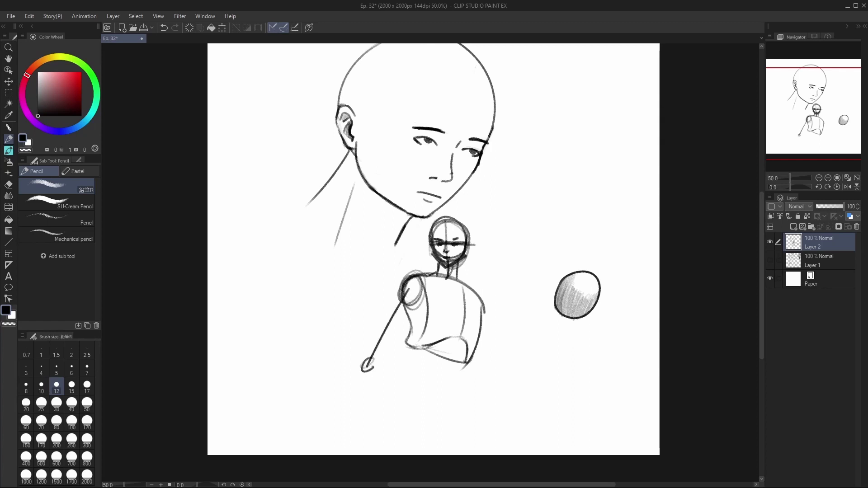
{"action": "left_click_drag", "start_coordinate": [423, 278], "coordinate": [409, 321]}
{"action": "mouse_move", "coordinate": [415, 292]}
{"action": "left_mouse_down"}
{"action": "mouse_move", "coordinate": [409, 342]}
{"action": "mouse_move", "coordinate": [412, 334]}
{"action": "mouse_move", "coordinate": [425, 349]}
{"action": "left_mouse_up"}
{"action": "mouse_move", "coordinate": [456, 281]}
{"action": "left_mouse_down"}
{"action": "mouse_move", "coordinate": [472, 357]}
{"action": "mouse_move", "coordinate": [466, 361]}
{"action": "mouse_move", "coordinate": [450, 331]}
{"action": "mouse_move", "coordinate": [421, 350]}
{"action": "mouse_move", "coordinate": [430, 339]}
{"action": "mouse_move", "coordinate": [461, 336]}
{"action": "mouse_move", "coordinate": [468, 362]}
{"action": "mouse_move", "coordinate": [451, 359]}
{"action": "mouse_move", "coordinate": [434, 336]}
{"action": "mouse_move", "coordinate": [429, 347]}
{"action": "mouse_move", "coordinate": [412, 344]}
{"action": "left_mouse_up"}
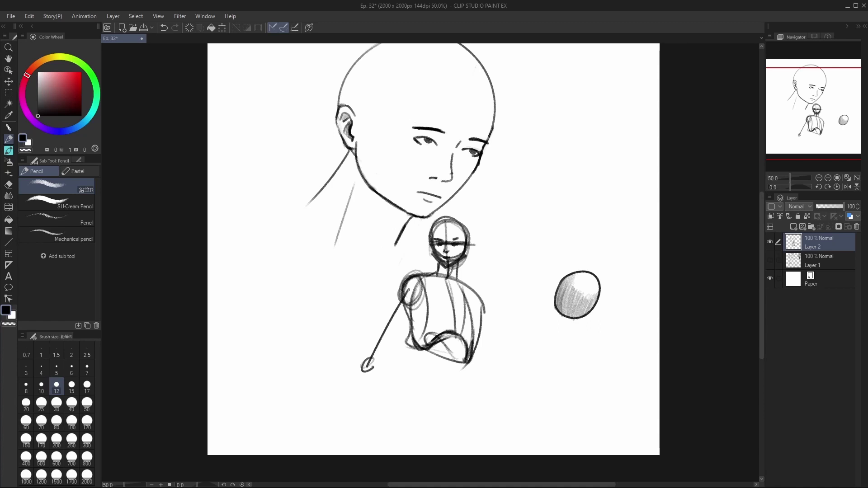
Draw the shoulder joints, the near elbow and forearm, and the far arm of the small figure
{"action": "mouse_move", "coordinate": [415, 286]}
{"action": "left_mouse_down"}
{"action": "mouse_move", "coordinate": [406, 299]}
{"action": "mouse_move", "coordinate": [416, 278]}
{"action": "mouse_move", "coordinate": [420, 293]}
{"action": "left_mouse_up"}
{"action": "mouse_move", "coordinate": [373, 354]}
{"action": "left_mouse_down"}
{"action": "mouse_move", "coordinate": [381, 347]}
{"action": "mouse_move", "coordinate": [370, 354]}
{"action": "mouse_move", "coordinate": [410, 402]}
{"action": "left_mouse_up"}
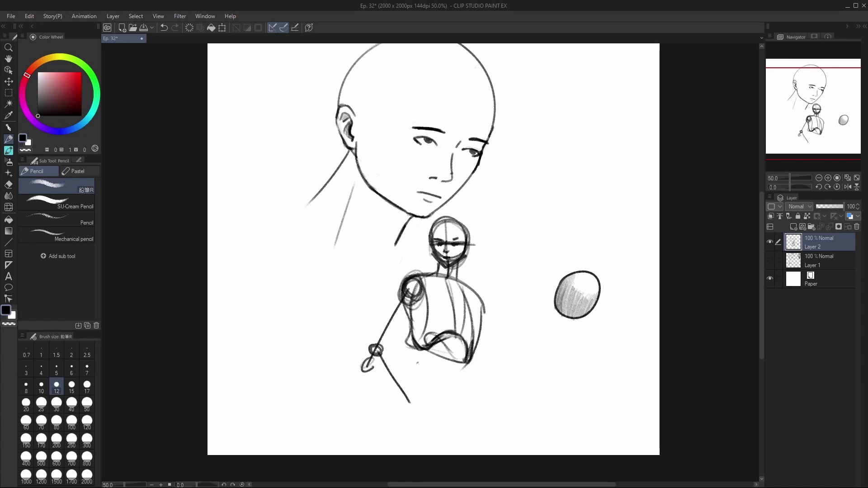
{"action": "mouse_move", "coordinate": [467, 290]}
{"action": "left_mouse_down"}
{"action": "mouse_move", "coordinate": [472, 298]}
{"action": "mouse_move", "coordinate": [434, 276]}
{"action": "mouse_move", "coordinate": [475, 288]}
{"action": "mouse_move", "coordinate": [485, 411]}
{"action": "left_mouse_up"}
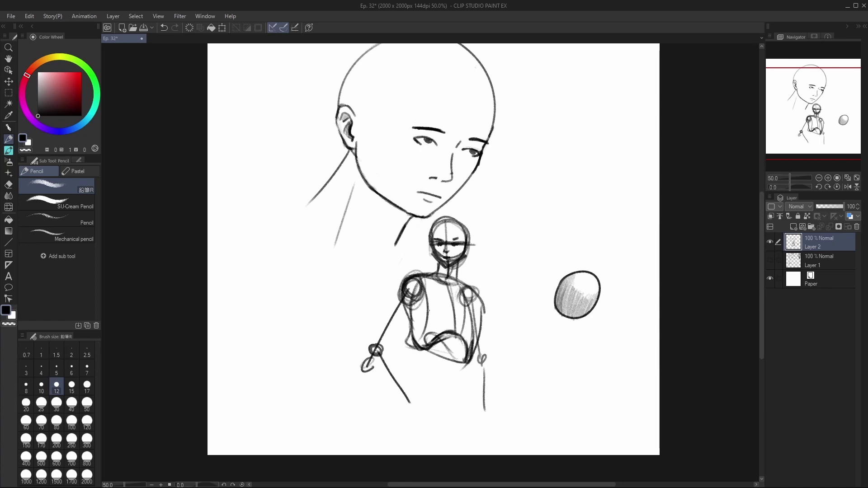
Erase overlapping construction lines around the far shoulder, the torso's sides and the rib-cage arch
{"action": "key", "text": "e"}
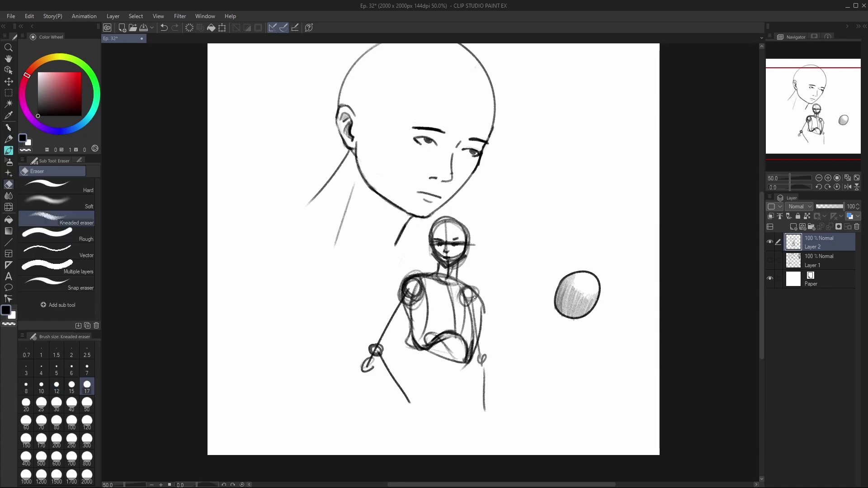
{"action": "mouse_move", "coordinate": [474, 297]}
{"action": "left_mouse_down"}
{"action": "mouse_move", "coordinate": [484, 323]}
{"action": "mouse_move", "coordinate": [477, 342]}
{"action": "mouse_move", "coordinate": [474, 302]}
{"action": "left_mouse_up"}
{"action": "mouse_move", "coordinate": [404, 304]}
{"action": "left_mouse_down"}
{"action": "mouse_move", "coordinate": [407, 344]}
{"action": "mouse_move", "coordinate": [427, 360]}
{"action": "mouse_move", "coordinate": [445, 341]}
{"action": "mouse_move", "coordinate": [430, 349]}
{"action": "mouse_move", "coordinate": [437, 333]}
{"action": "mouse_move", "coordinate": [459, 326]}
{"action": "left_mouse_up"}
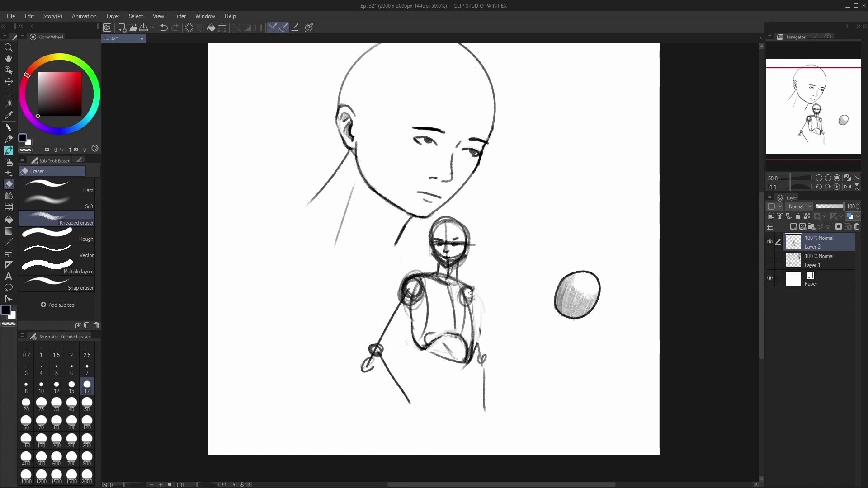
Erase the inner chest line, the far upper arm and the overlapping lines around the small figure's rib-cage arch
{"action": "mouse_move", "coordinate": [470, 289]}
{"action": "left_mouse_down"}
{"action": "mouse_move", "coordinate": [464, 311]}
{"action": "mouse_move", "coordinate": [458, 292]}
{"action": "mouse_move", "coordinate": [464, 330]}
{"action": "mouse_move", "coordinate": [427, 332]}
{"action": "mouse_move", "coordinate": [423, 345]}
{"action": "mouse_move", "coordinate": [425, 319]}
{"action": "left_mouse_up"}
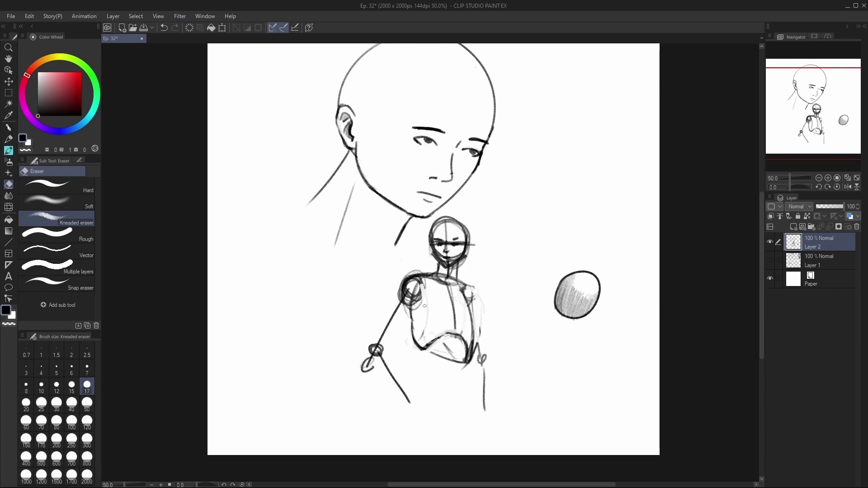
{"action": "key", "text": "p"}
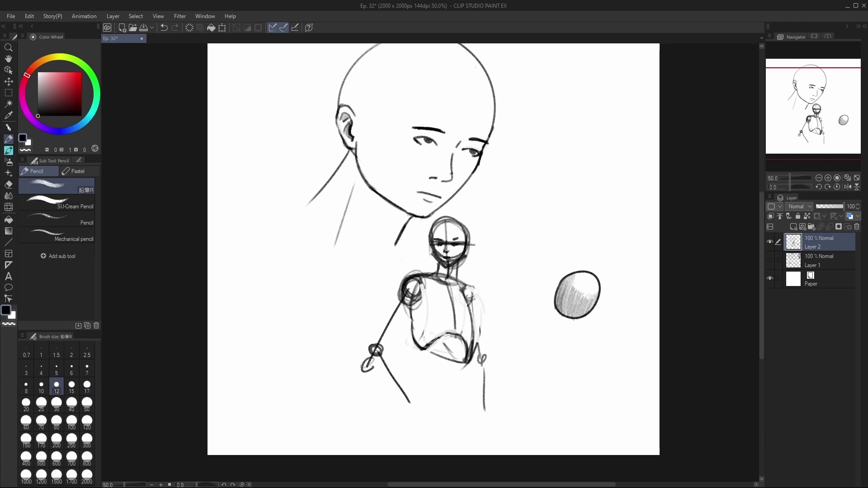
{"action": "left_click_drag", "start_coordinate": [467, 300], "coordinate": [464, 348]}
{"action": "key", "text": "ctrl+z"}
{"action": "key", "text": "ctrl+y"}
{"action": "key", "text": "ctrl+z"}
{"action": "key", "text": "e"}
{"action": "mouse_move", "coordinate": [478, 343]}
{"action": "left_mouse_down"}
{"action": "mouse_move", "coordinate": [462, 363]}
{"action": "mouse_move", "coordinate": [469, 351]}
{"action": "mouse_move", "coordinate": [438, 339]}
{"action": "mouse_move", "coordinate": [449, 348]}
{"action": "mouse_move", "coordinate": [438, 349]}
{"action": "mouse_move", "coordinate": [433, 340]}
{"action": "mouse_move", "coordinate": [448, 336]}
{"action": "mouse_move", "coordinate": [438, 336]}
{"action": "left_mouse_up"}
{"action": "key", "text": "p"}
{"action": "key", "text": "e"}
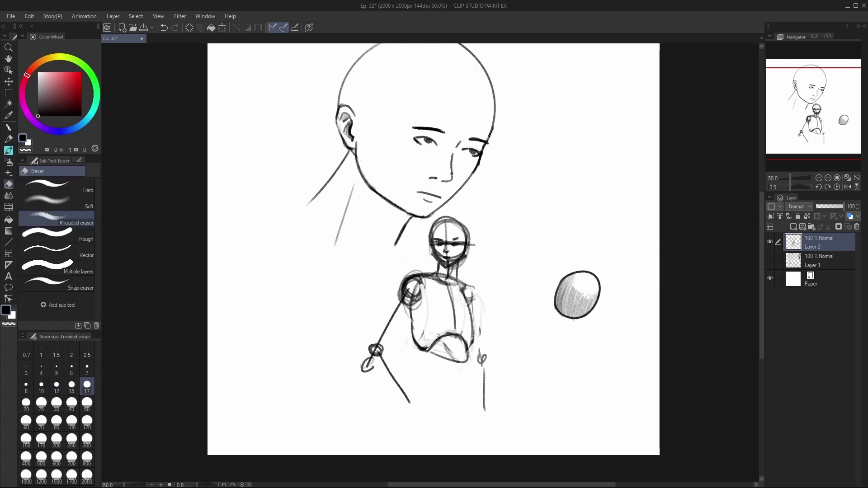
Redraw the lower rib-cage edge and darken the far shoulder, upper arm, elbow and forearm lines of the small figure
{"action": "key", "text": "p"}
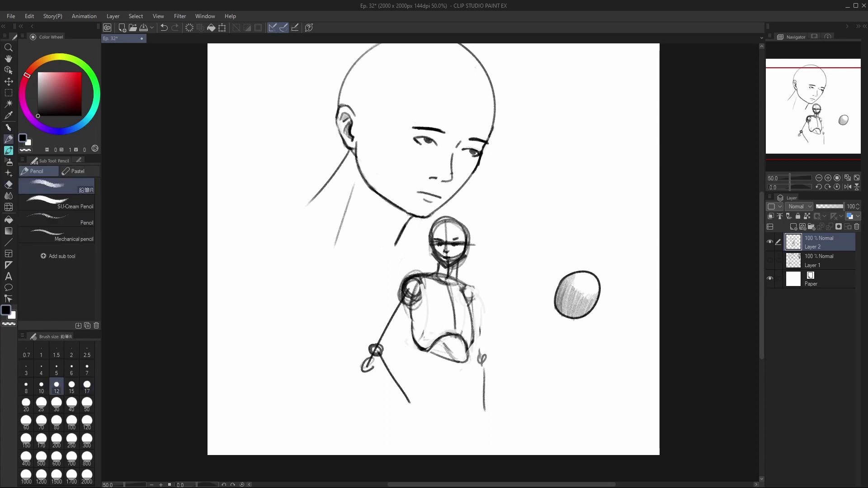
{"action": "mouse_move", "coordinate": [438, 340]}
{"action": "left_mouse_down"}
{"action": "mouse_move", "coordinate": [450, 359]}
{"action": "mouse_move", "coordinate": [468, 357]}
{"action": "left_mouse_up"}
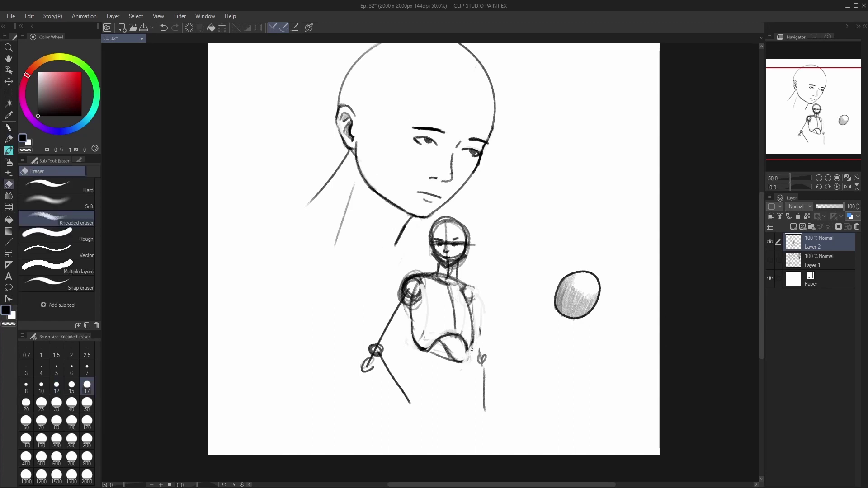
{"action": "left_click_drag", "start_coordinate": [461, 353], "coordinate": [467, 359]}
{"action": "mouse_move", "coordinate": [473, 306]}
{"action": "left_mouse_down"}
{"action": "mouse_move", "coordinate": [487, 357]}
{"action": "mouse_move", "coordinate": [478, 411]}
{"action": "left_mouse_up"}
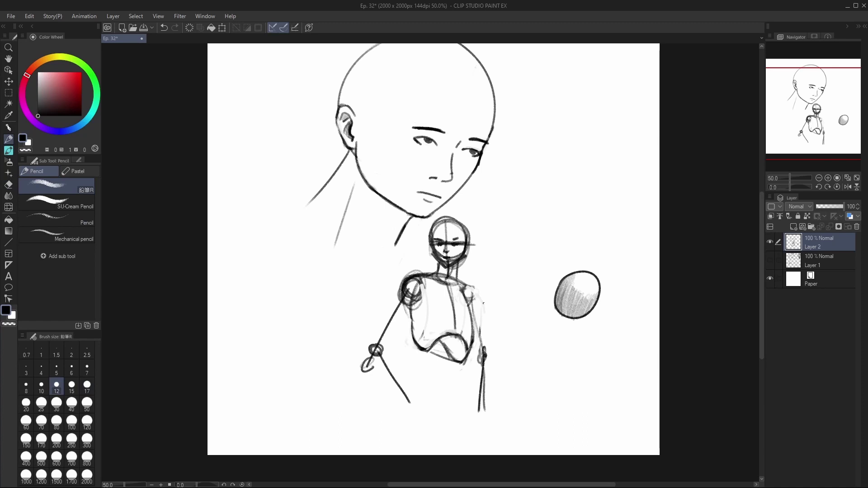
{"action": "left_click_drag", "start_coordinate": [464, 283], "coordinate": [485, 342]}
Replace the heavy near-shoulder scribble with a clean joint circle and a new upper-arm line ending in a higher elbow circle
{"action": "key", "text": "e"}
{"action": "mouse_move", "coordinate": [421, 303]}
{"action": "left_mouse_down"}
{"action": "mouse_move", "coordinate": [405, 296]}
{"action": "mouse_move", "coordinate": [415, 295]}
{"action": "mouse_move", "coordinate": [413, 271]}
{"action": "mouse_move", "coordinate": [399, 292]}
{"action": "mouse_move", "coordinate": [413, 285]}
{"action": "mouse_move", "coordinate": [408, 299]}
{"action": "left_mouse_up"}
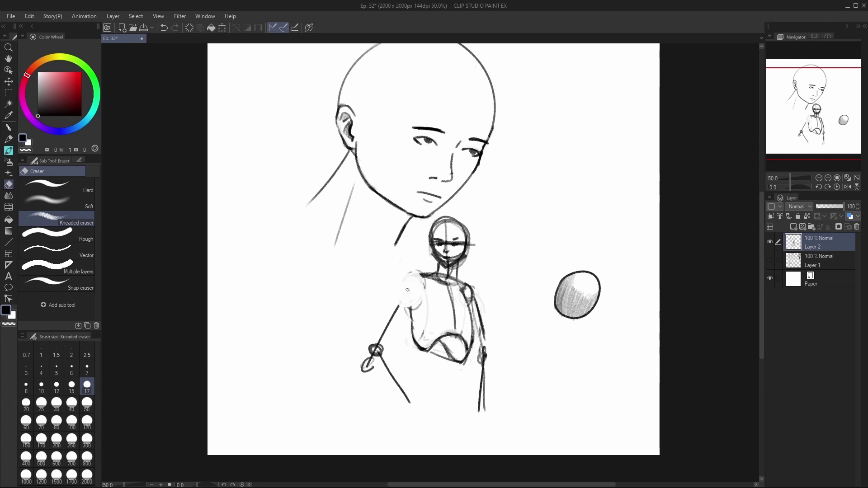
{"action": "key", "text": "p"}
{"action": "mouse_move", "coordinate": [435, 259]}
{"action": "left_mouse_down"}
{"action": "mouse_move", "coordinate": [437, 274]}
{"action": "mouse_move", "coordinate": [405, 276]}
{"action": "mouse_move", "coordinate": [413, 291]}
{"action": "mouse_move", "coordinate": [410, 272]}
{"action": "mouse_move", "coordinate": [380, 327]}
{"action": "left_mouse_up"}
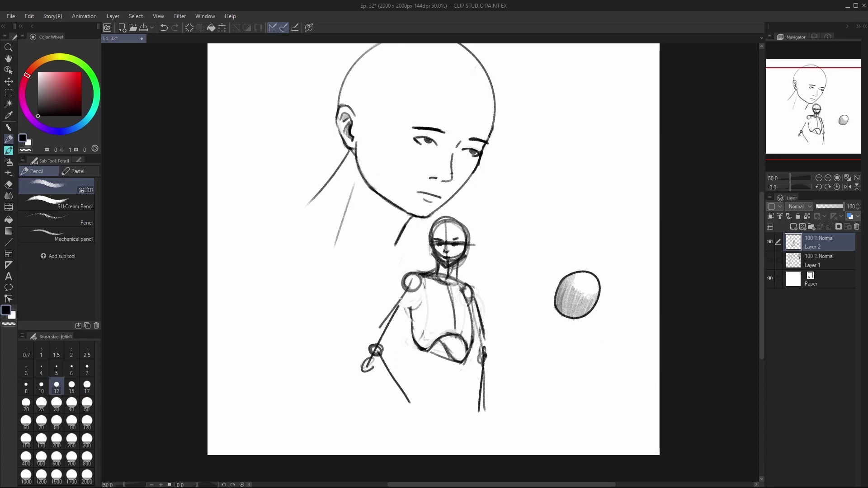
{"action": "mouse_move", "coordinate": [404, 291]}
{"action": "left_mouse_down"}
{"action": "mouse_move", "coordinate": [375, 337]}
{"action": "mouse_move", "coordinate": [383, 330]}
{"action": "left_mouse_up"}
Erase the old near elbow, forearm and hand loop, and redraw the upper-arm line down to the new elbow
{"action": "key", "text": "e"}
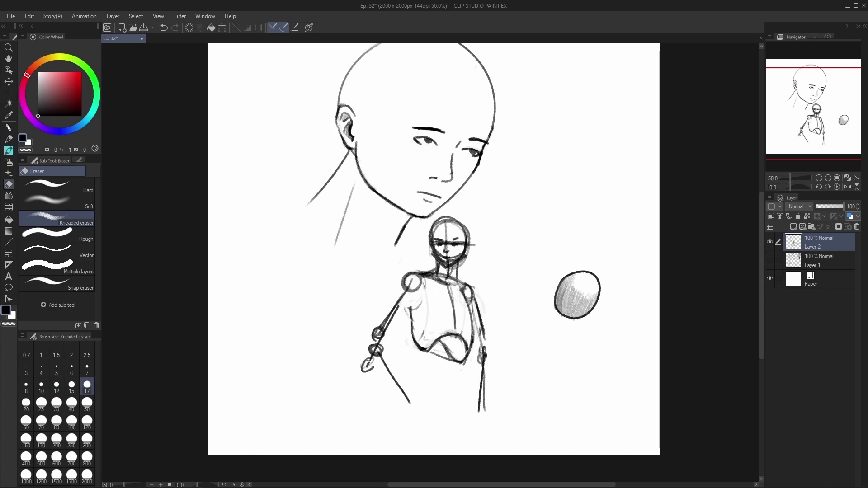
{"action": "mouse_move", "coordinate": [369, 360]}
{"action": "left_mouse_down"}
{"action": "mouse_move", "coordinate": [368, 349]}
{"action": "mouse_move", "coordinate": [365, 375]}
{"action": "mouse_move", "coordinate": [380, 343]}
{"action": "mouse_move", "coordinate": [373, 339]}
{"action": "mouse_move", "coordinate": [371, 349]}
{"action": "mouse_move", "coordinate": [409, 404]}
{"action": "mouse_move", "coordinate": [378, 355]}
{"action": "mouse_move", "coordinate": [364, 362]}
{"action": "mouse_move", "coordinate": [371, 351]}
{"action": "left_mouse_up"}
{"action": "key", "text": "p"}
{"action": "left_click_drag", "start_coordinate": [411, 287], "coordinate": [384, 329]}
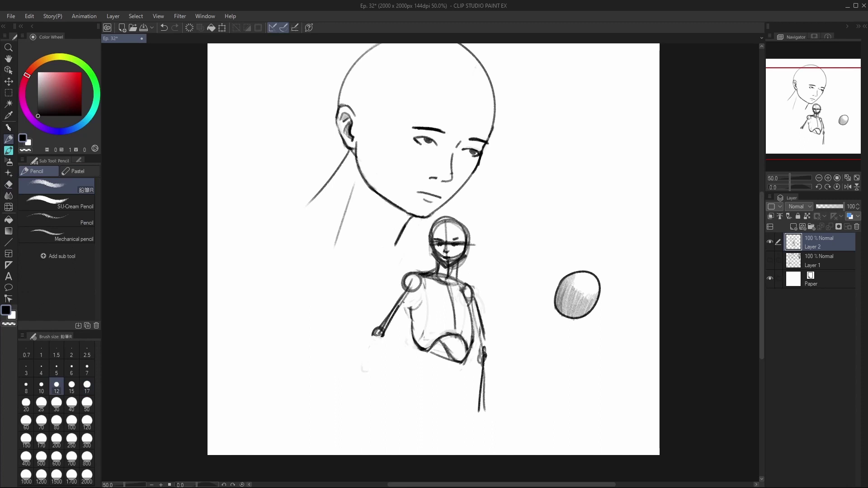
Outline the near upper arm and forearm with contour lines on both sides of the guides, closing at the wrist
{"action": "mouse_move", "coordinate": [420, 270]}
{"action": "left_mouse_down"}
{"action": "mouse_move", "coordinate": [409, 271]}
{"action": "mouse_move", "coordinate": [371, 327]}
{"action": "left_mouse_up"}
{"action": "key", "text": "ctrl+z"}
{"action": "mouse_move", "coordinate": [415, 293]}
{"action": "left_mouse_down"}
{"action": "mouse_move", "coordinate": [427, 288]}
{"action": "mouse_move", "coordinate": [390, 327]}
{"action": "left_mouse_up"}
{"action": "mouse_move", "coordinate": [395, 323]}
{"action": "left_mouse_down"}
{"action": "mouse_move", "coordinate": [387, 331]}
{"action": "mouse_move", "coordinate": [400, 372]}
{"action": "left_mouse_up"}
{"action": "mouse_move", "coordinate": [373, 324]}
{"action": "left_mouse_down"}
{"action": "mouse_move", "coordinate": [368, 341]}
{"action": "mouse_move", "coordinate": [395, 382]}
{"action": "left_mouse_up"}
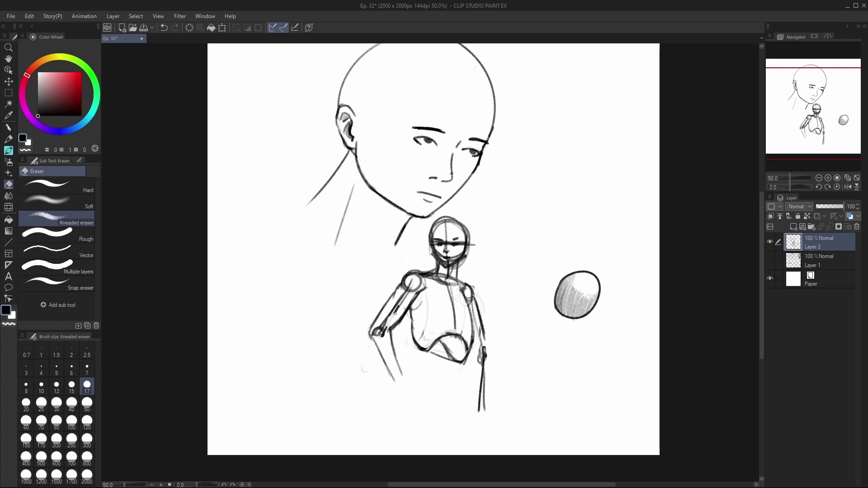
{"action": "mouse_move", "coordinate": [389, 334]}
{"action": "left_mouse_down"}
{"action": "mouse_move", "coordinate": [404, 378]}
{"action": "mouse_move", "coordinate": [392, 381]}
{"action": "left_mouse_up"}
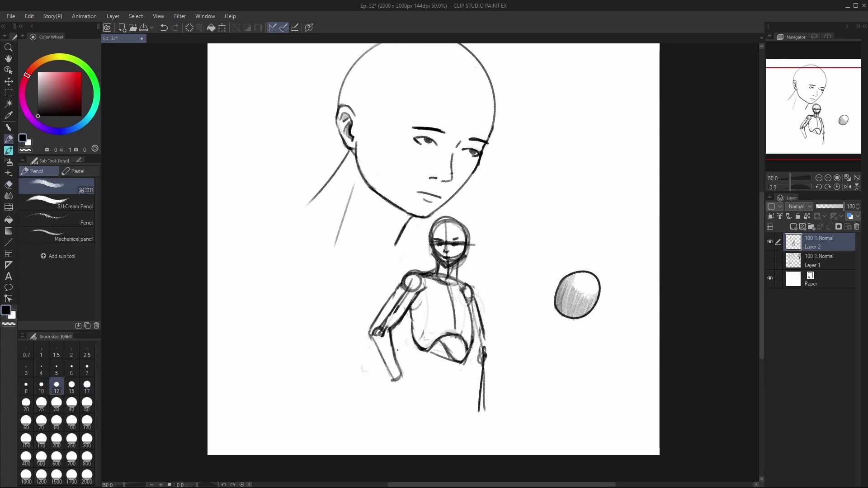
Sketch the waist and a light V-shaped pelvis beneath the small figure's rib cage
{"action": "mouse_move", "coordinate": [410, 312]}
{"action": "left_mouse_down"}
{"action": "mouse_move", "coordinate": [421, 354]}
{"action": "mouse_move", "coordinate": [409, 380]}
{"action": "left_mouse_up"}
{"action": "left_click_drag", "start_coordinate": [466, 367], "coordinate": [442, 406]}
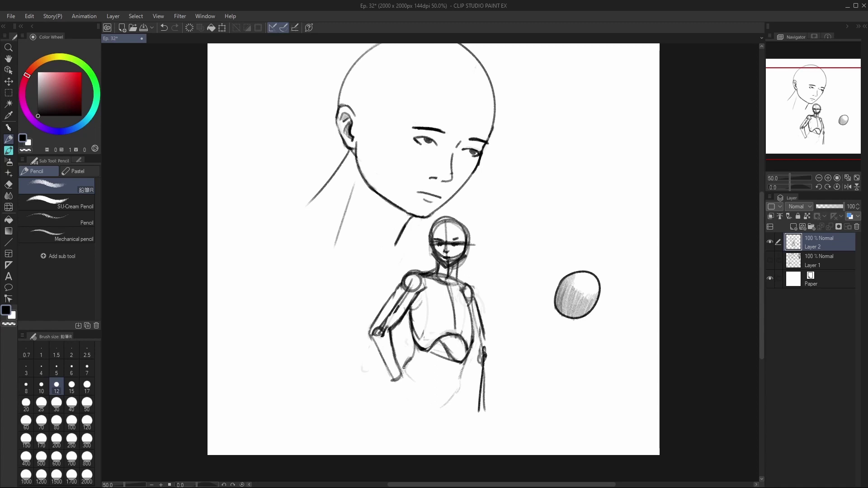
{"action": "left_click_drag", "start_coordinate": [404, 371], "coordinate": [438, 412]}
Erase the far forearm and redraw the far arm with distinct shoulder and elbow joint circles
{"action": "key", "text": "e"}
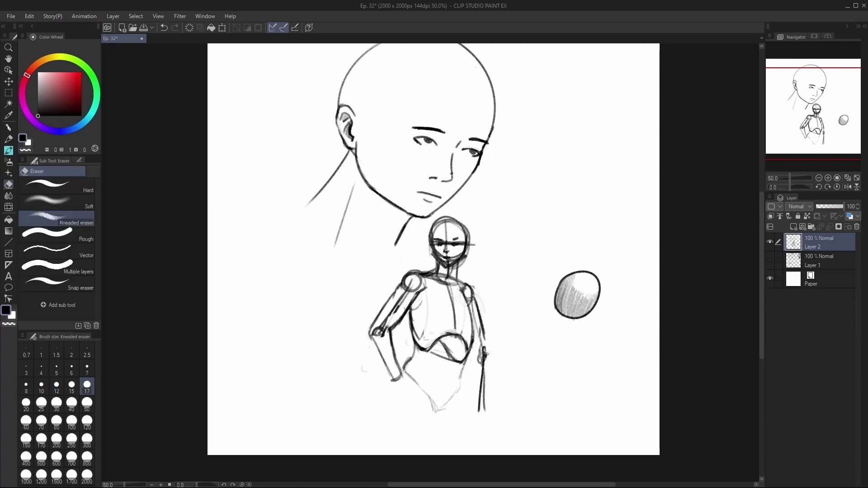
{"action": "mouse_move", "coordinate": [488, 355]}
{"action": "left_mouse_down"}
{"action": "mouse_move", "coordinate": [485, 347]}
{"action": "mouse_move", "coordinate": [480, 409]}
{"action": "mouse_move", "coordinate": [485, 353]}
{"action": "mouse_move", "coordinate": [493, 354]}
{"action": "left_mouse_up"}
{"action": "key", "text": "p"}
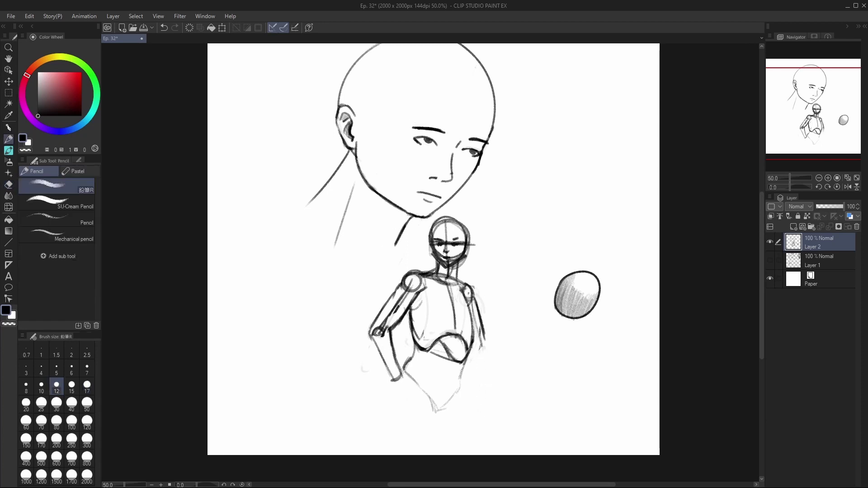
{"action": "mouse_move", "coordinate": [465, 287]}
{"action": "left_mouse_down"}
{"action": "mouse_move", "coordinate": [478, 353]}
{"action": "mouse_move", "coordinate": [485, 349]}
{"action": "left_mouse_up"}
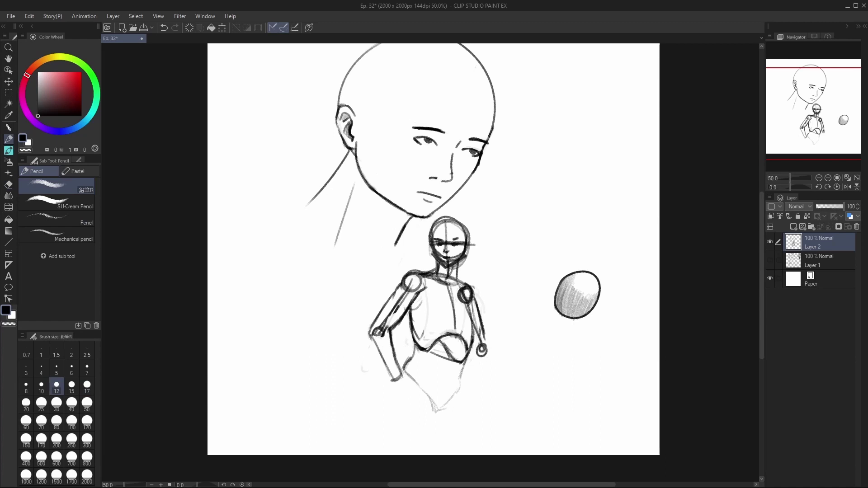
Draw the near side of the waist, a centre line down the abdomen and a block hand at the near wrist
{"action": "left_click_drag", "start_coordinate": [416, 340], "coordinate": [406, 373]}
{"action": "left_click_drag", "start_coordinate": [455, 338], "coordinate": [440, 407]}
{"action": "mouse_move", "coordinate": [402, 373]}
{"action": "left_mouse_down"}
{"action": "mouse_move", "coordinate": [417, 385]}
{"action": "mouse_move", "coordinate": [397, 392]}
{"action": "mouse_move", "coordinate": [412, 389]}
{"action": "mouse_move", "coordinate": [415, 341]}
{"action": "left_mouse_up"}
{"action": "key", "text": "ctrl+z"}
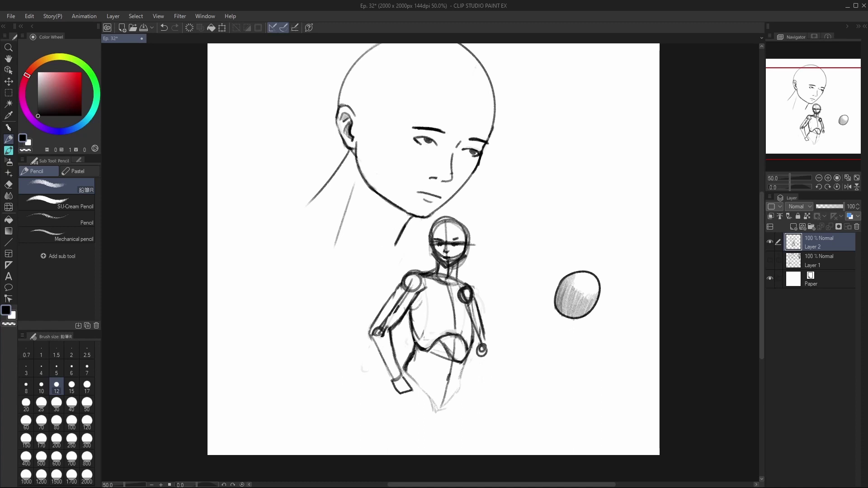
Clean up the near waist line and erase the joint circles and guide lines inside the near arm
{"action": "key", "text": "e"}
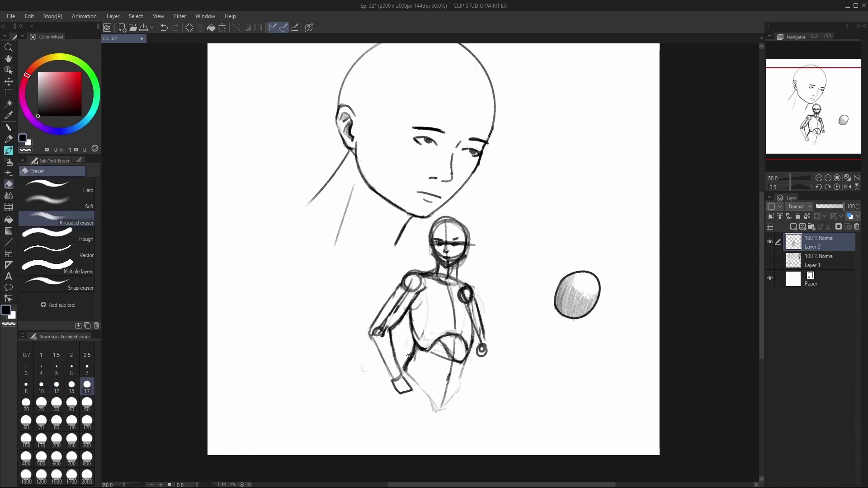
{"action": "left_click_drag", "start_coordinate": [411, 352], "coordinate": [411, 365]}
{"action": "key", "text": "p"}
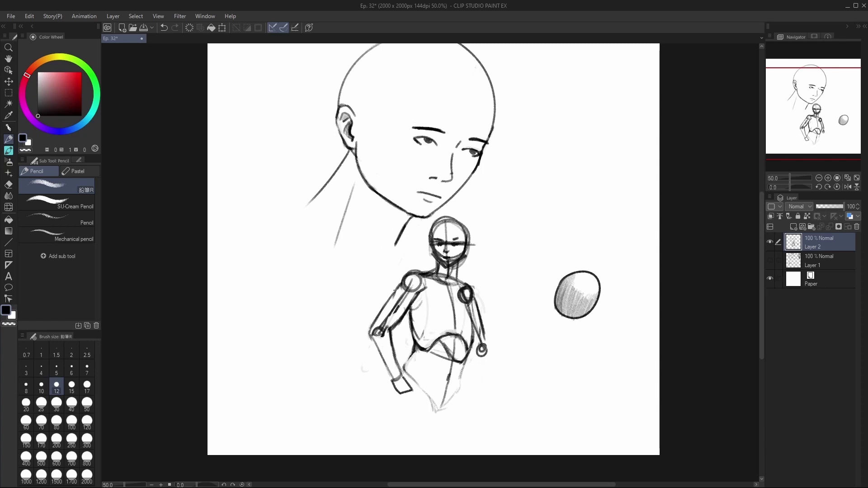
{"action": "key", "text": "e"}
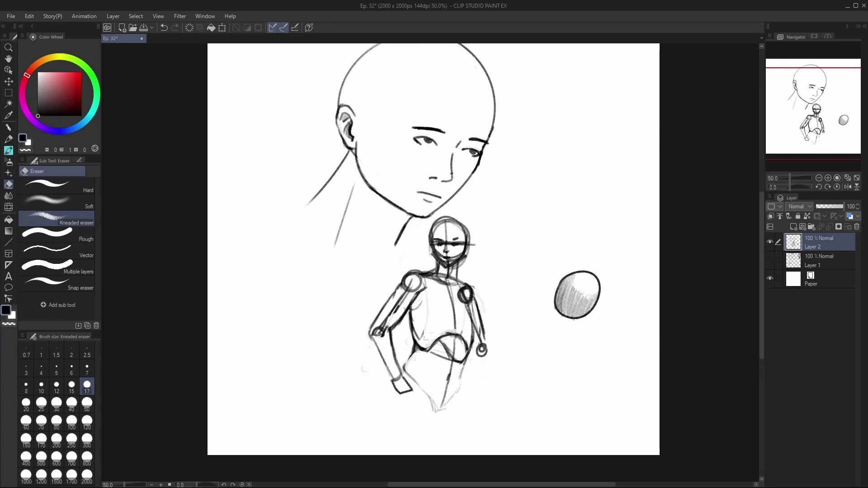
{"action": "mouse_move", "coordinate": [411, 285]}
{"action": "left_mouse_down"}
{"action": "mouse_move", "coordinate": [418, 286]}
{"action": "mouse_move", "coordinate": [408, 285]}
{"action": "mouse_move", "coordinate": [378, 334]}
{"action": "mouse_move", "coordinate": [389, 340]}
{"action": "left_mouse_up"}
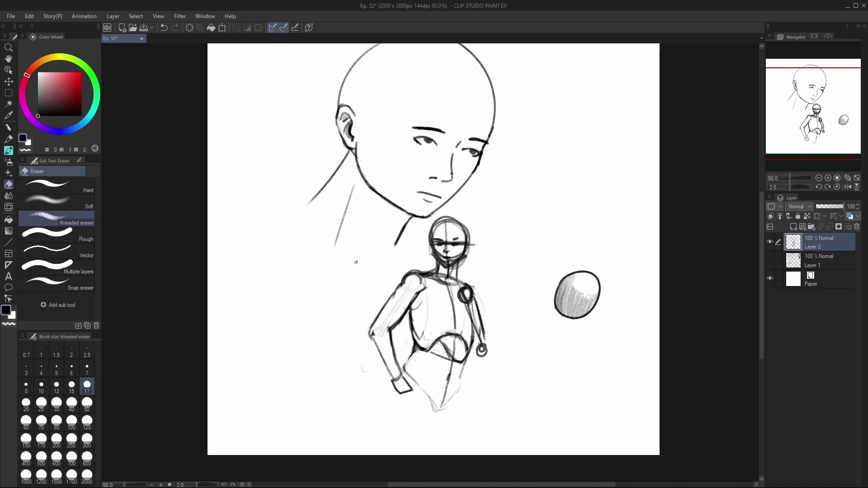
Erase the far shoulder joint circle, and draw the far forearm's contours with a block hand at the wrist
{"action": "key", "text": "p"}
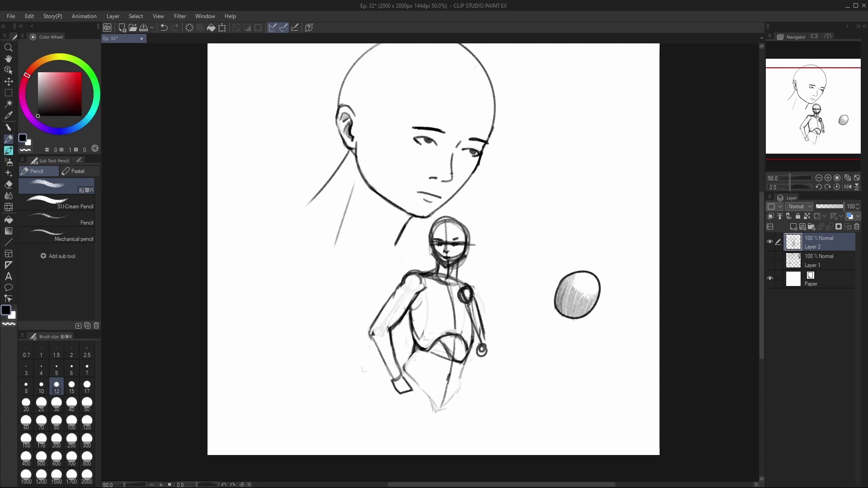
{"action": "key", "text": "e"}
{"action": "mouse_move", "coordinate": [461, 296]}
{"action": "left_mouse_down"}
{"action": "mouse_move", "coordinate": [474, 312]}
{"action": "mouse_move", "coordinate": [475, 350]}
{"action": "mouse_move", "coordinate": [495, 358]}
{"action": "mouse_move", "coordinate": [492, 349]}
{"action": "mouse_move", "coordinate": [503, 398]}
{"action": "left_mouse_up"}
{"action": "key", "text": "p"}
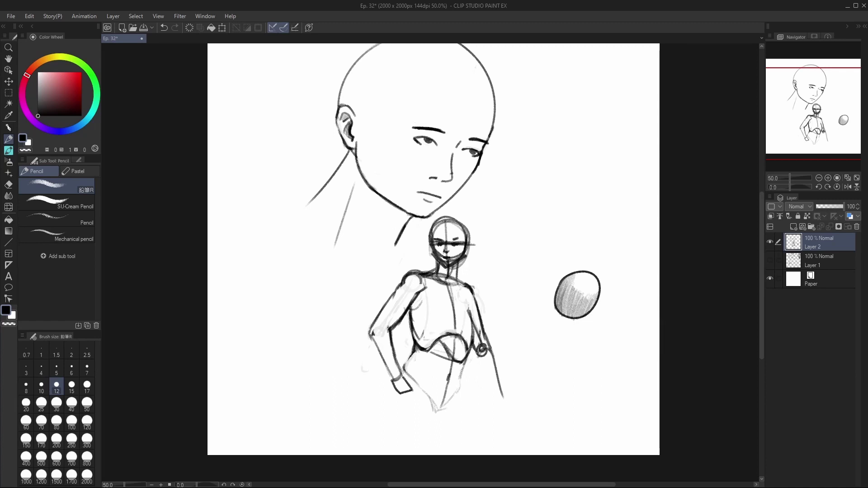
{"action": "mouse_move", "coordinate": [474, 354]}
{"action": "left_mouse_down"}
{"action": "mouse_move", "coordinate": [498, 394]}
{"action": "mouse_move", "coordinate": [489, 398]}
{"action": "mouse_move", "coordinate": [505, 409]}
{"action": "mouse_move", "coordinate": [506, 393]}
{"action": "mouse_move", "coordinate": [489, 410]}
{"action": "left_mouse_up"}
{"action": "left_click_drag", "start_coordinate": [488, 411], "coordinate": [505, 410]}
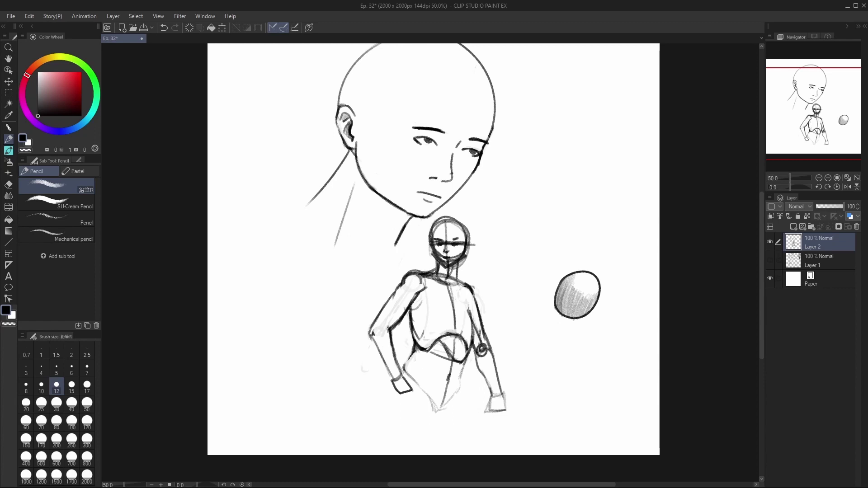
Reshape the near hand resting on the hip and add fingers to the far block hand
{"action": "key", "text": "e"}
{"action": "mouse_move", "coordinate": [408, 379]}
{"action": "left_mouse_down"}
{"action": "mouse_move", "coordinate": [411, 389]}
{"action": "mouse_move", "coordinate": [399, 395]}
{"action": "mouse_move", "coordinate": [415, 393]}
{"action": "mouse_move", "coordinate": [414, 384]}
{"action": "left_mouse_up"}
{"action": "key", "text": "p"}
{"action": "mouse_move", "coordinate": [505, 409]}
{"action": "left_mouse_down"}
{"action": "mouse_move", "coordinate": [500, 392]}
{"action": "mouse_move", "coordinate": [501, 424]}
{"action": "left_mouse_up"}
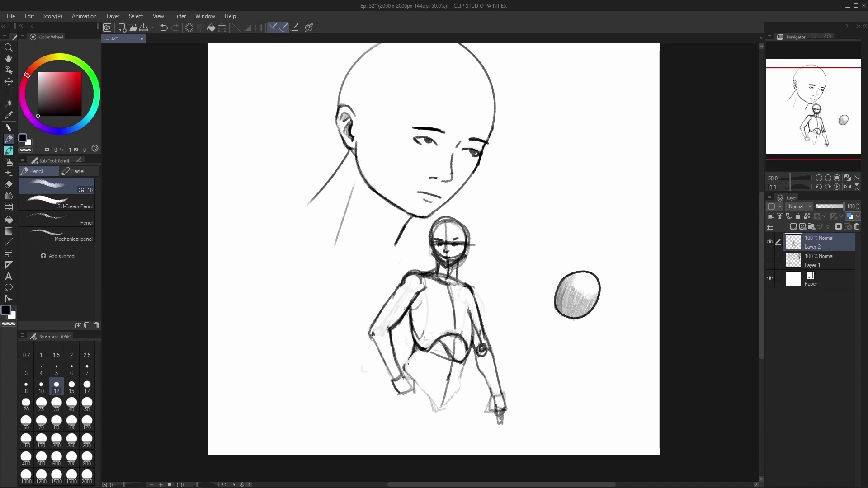
{"action": "left_click_drag", "start_coordinate": [402, 375], "coordinate": [413, 383]}
{"action": "left_click_drag", "start_coordinate": [402, 371], "coordinate": [409, 377]}
Reinforce the V-shaped outline of the pelvis, undoing the strokes that miss the shape
{"action": "mouse_move", "coordinate": [405, 377]}
{"action": "left_mouse_down"}
{"action": "mouse_move", "coordinate": [416, 370]}
{"action": "mouse_move", "coordinate": [438, 403]}
{"action": "left_mouse_up"}
{"action": "key", "text": "ctrl+z"}
{"action": "key", "text": "ctrl+z"}
{"action": "mouse_move", "coordinate": [432, 394]}
{"action": "left_mouse_down"}
{"action": "mouse_move", "coordinate": [440, 416]}
{"action": "mouse_move", "coordinate": [452, 397]}
{"action": "left_mouse_up"}
{"action": "key", "text": "ctrl+z"}
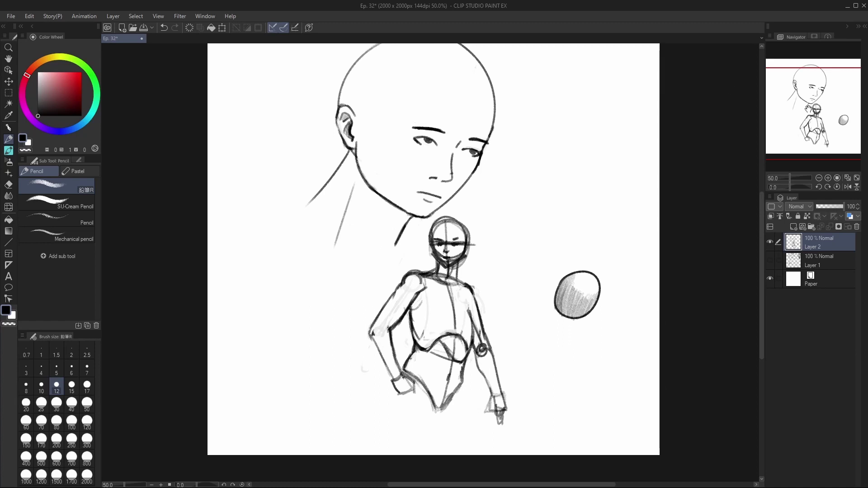
Draw both outer thigh lines and the near inner thigh line from the pelvis down to the canvas edge
{"action": "mouse_move", "coordinate": [441, 403]}
{"action": "left_mouse_down"}
{"action": "mouse_move", "coordinate": [478, 300]}
{"action": "mouse_move", "coordinate": [449, 352]}
{"action": "left_mouse_up"}
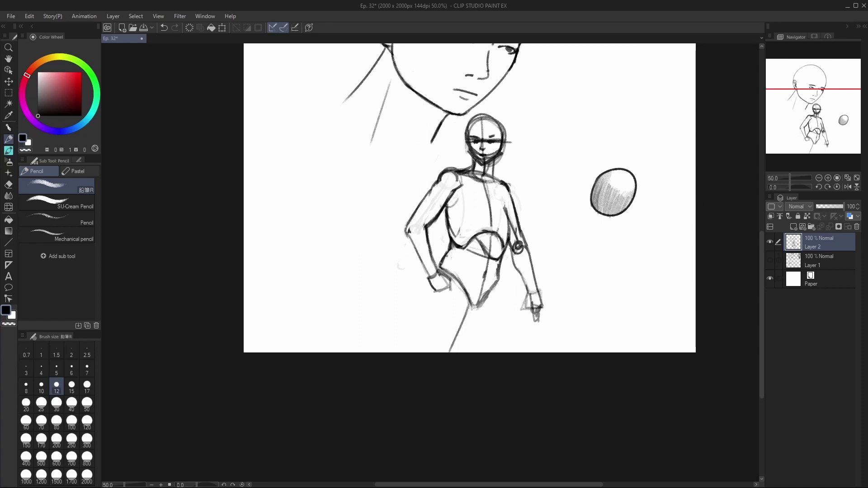
{"action": "left_click_drag", "start_coordinate": [432, 297], "coordinate": [401, 354]}
{"action": "key", "text": "ctrl+z"}
{"action": "left_click_drag", "start_coordinate": [432, 297], "coordinate": [407, 352]}
{"action": "key", "text": "ctrl+z"}
{"action": "left_click_drag", "start_coordinate": [431, 299], "coordinate": [408, 352]}
{"action": "key", "text": "ctrl+z"}
{"action": "left_click_drag", "start_coordinate": [433, 299], "coordinate": [414, 352]}
{"action": "left_click_drag", "start_coordinate": [497, 271], "coordinate": [510, 352]}
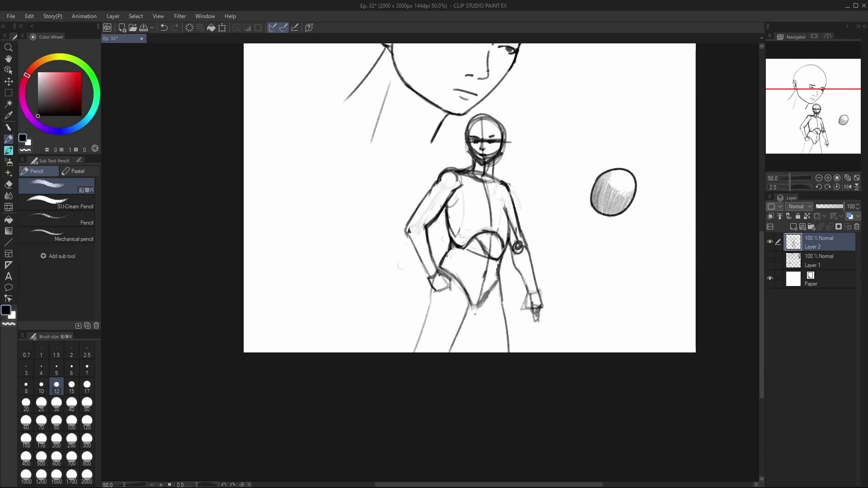
Replace the pelvis's steep lower edges with a small crotch shape, and strengthen the thigh lines around it
{"action": "key", "text": "e"}
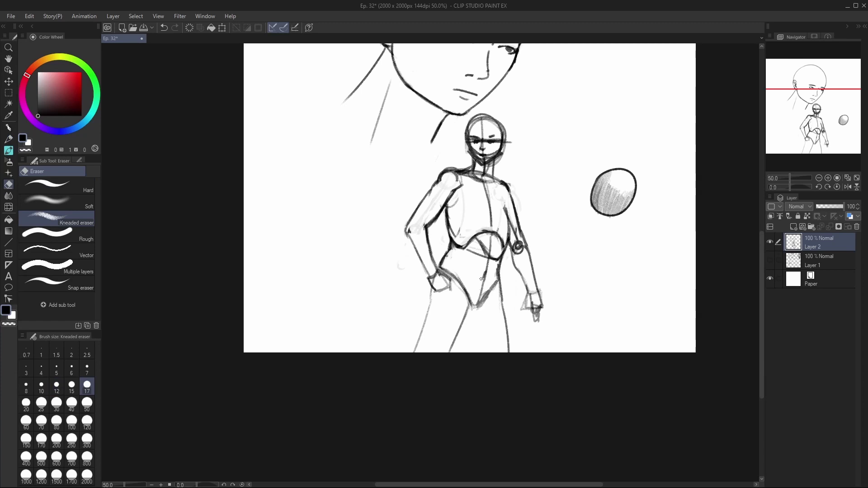
{"action": "mouse_move", "coordinate": [479, 300]}
{"action": "left_mouse_down"}
{"action": "mouse_move", "coordinate": [495, 285]}
{"action": "mouse_move", "coordinate": [476, 308]}
{"action": "mouse_move", "coordinate": [467, 284]}
{"action": "mouse_move", "coordinate": [461, 290]}
{"action": "mouse_move", "coordinate": [447, 271]}
{"action": "mouse_move", "coordinate": [466, 287]}
{"action": "left_mouse_up"}
{"action": "key", "text": "p"}
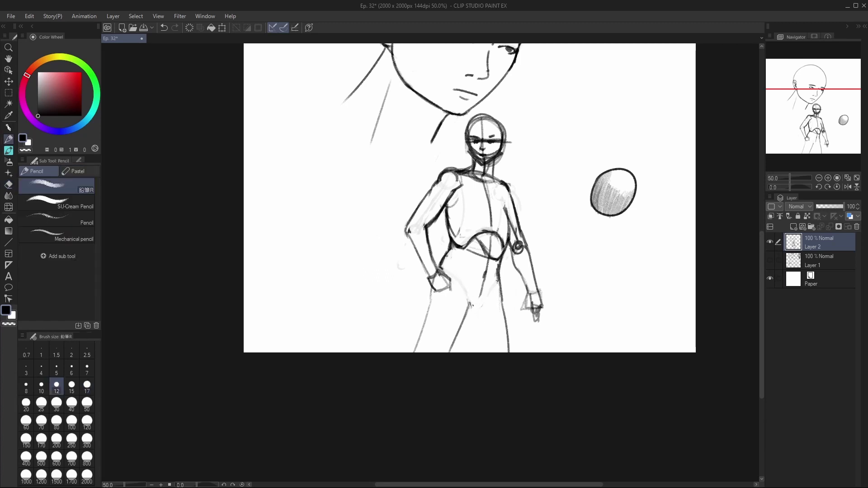
{"action": "mouse_move", "coordinate": [468, 305]}
{"action": "left_mouse_down"}
{"action": "mouse_move", "coordinate": [500, 280]}
{"action": "mouse_move", "coordinate": [509, 353]}
{"action": "left_mouse_up"}
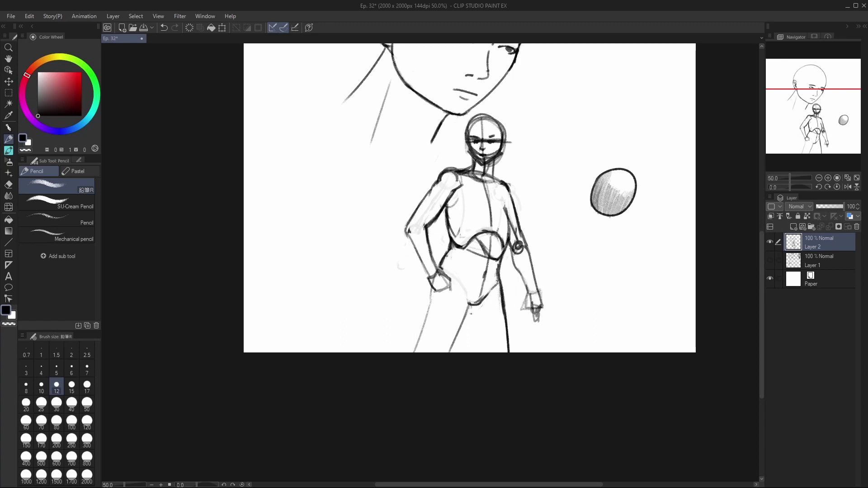
{"action": "mouse_move", "coordinate": [471, 300]}
{"action": "left_mouse_down"}
{"action": "mouse_move", "coordinate": [466, 310]}
{"action": "mouse_move", "coordinate": [471, 298]}
{"action": "left_mouse_up"}
{"action": "mouse_move", "coordinate": [485, 292]}
{"action": "left_mouse_down"}
{"action": "mouse_move", "coordinate": [480, 307]}
{"action": "mouse_move", "coordinate": [470, 306]}
{"action": "left_mouse_up"}
{"action": "key", "text": "e"}
{"action": "key", "text": "p"}
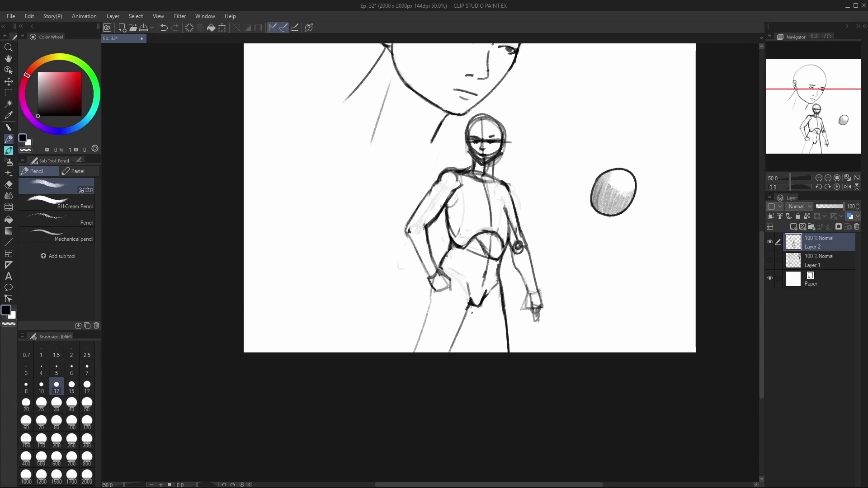
{"action": "left_click_drag", "start_coordinate": [469, 308], "coordinate": [484, 361]}
Draw a long diagonal line ending at a small tilted oval in the blank area beside the large head
{"action": "left_click_drag", "start_coordinate": [786, 139], "coordinate": [798, 105]}
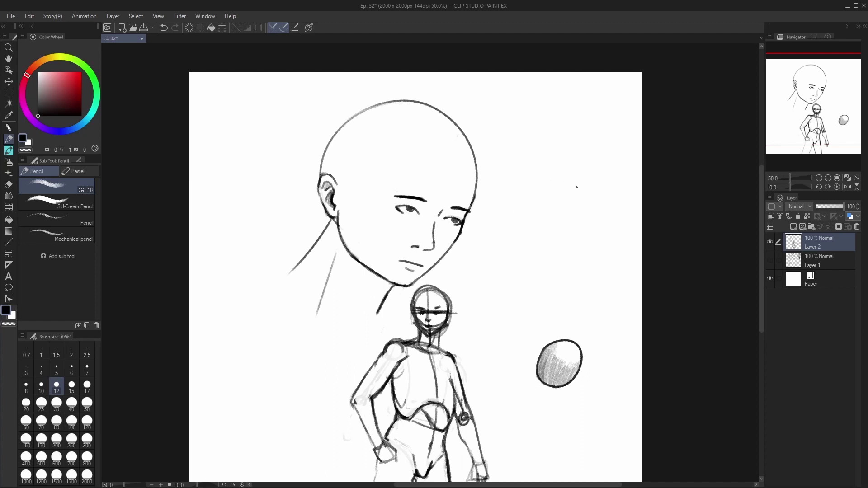
{"action": "left_click_drag", "start_coordinate": [813, 98], "coordinate": [816, 105]}
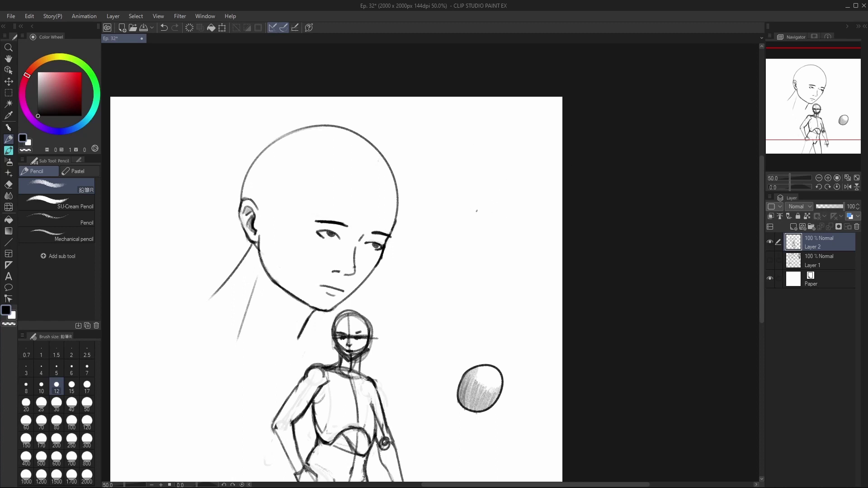
{"action": "mouse_move", "coordinate": [486, 174]}
{"action": "left_mouse_down"}
{"action": "mouse_move", "coordinate": [415, 268]}
{"action": "mouse_move", "coordinate": [439, 297]}
{"action": "mouse_move", "coordinate": [458, 295]}
{"action": "mouse_move", "coordinate": [450, 269]}
{"action": "mouse_move", "coordinate": [436, 257]}
{"action": "mouse_move", "coordinate": [420, 260]}
{"action": "left_mouse_up"}
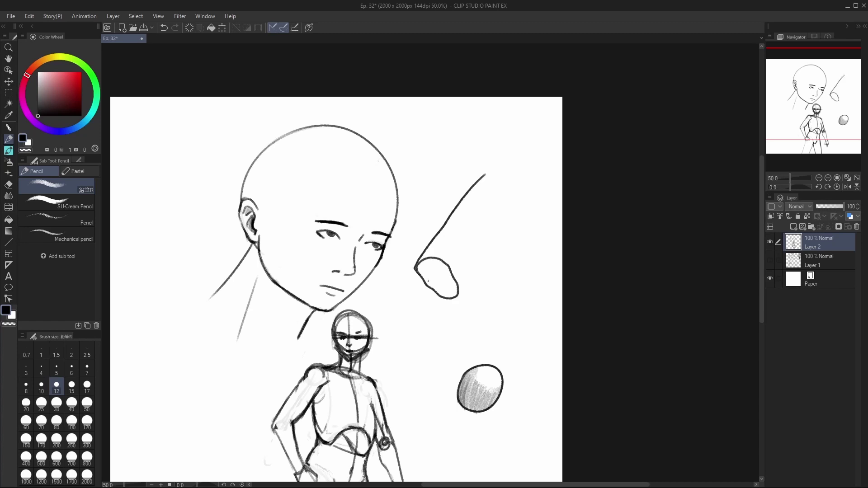
Draw a dark filled inner opening and a small ring inside the tilted oval, undoing stray strokes
{"action": "left_click_drag", "start_coordinate": [423, 270], "coordinate": [435, 279]}
{"action": "left_click_drag", "start_coordinate": [423, 270], "coordinate": [427, 266]}
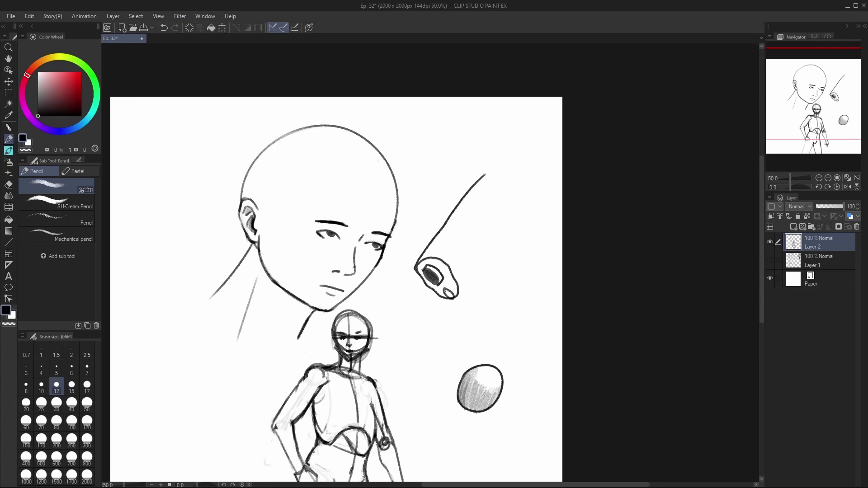
{"action": "key", "text": "ctrl+z"}
{"action": "left_click_drag", "start_coordinate": [448, 293], "coordinate": [446, 293]}
{"action": "key", "text": "ctrl+z"}
Draw two long diagonal lines from the tilted oval, parallel to the existing line, to form a tube, undoing misplaced strokes
{"action": "mouse_move", "coordinate": [454, 274]}
{"action": "left_mouse_down"}
{"action": "mouse_move", "coordinate": [483, 208]}
{"action": "mouse_move", "coordinate": [481, 234]}
{"action": "mouse_move", "coordinate": [503, 199]}
{"action": "left_mouse_up"}
{"action": "key", "text": "ctrl+z"}
{"action": "left_click_drag", "start_coordinate": [597, 147], "coordinate": [534, 294]}
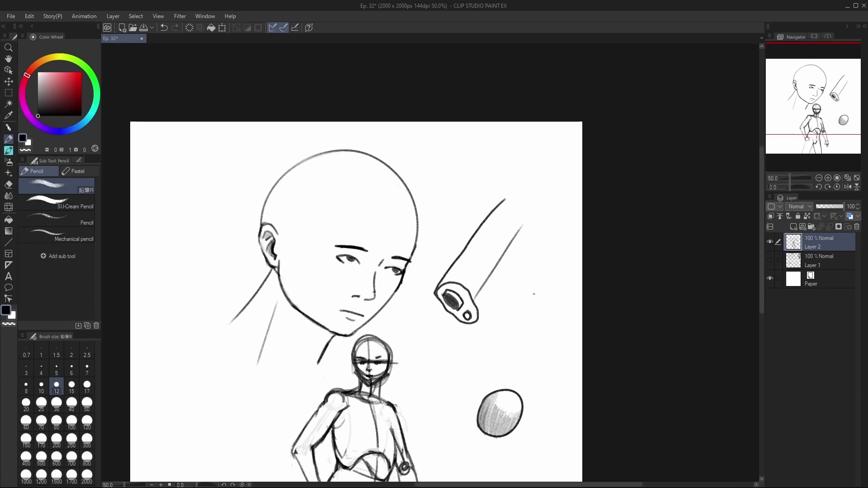
{"action": "left_click_drag", "start_coordinate": [484, 310], "coordinate": [519, 238]}
{"action": "key", "text": "ctrl+z"}
{"action": "left_click_drag", "start_coordinate": [479, 321], "coordinate": [529, 234]}
{"action": "left_click_drag", "start_coordinate": [503, 261], "coordinate": [486, 274]}
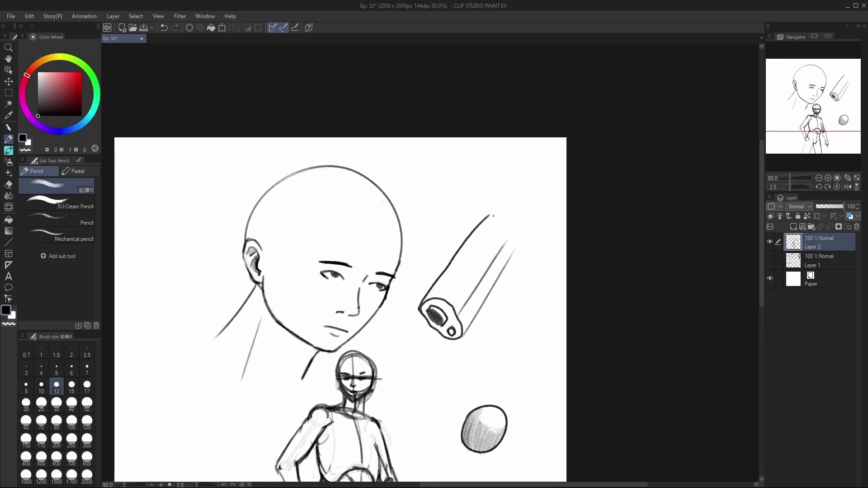
Draw a hairline across the large head's forehead from the ear, and a jagged short-hair outline just outside the skull
{"action": "left_click_drag", "start_coordinate": [815, 111], "coordinate": [823, 108]}
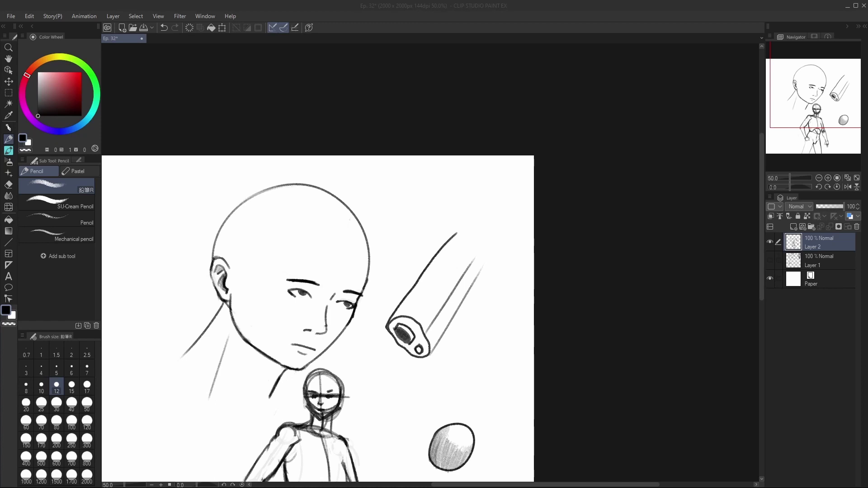
{"action": "left_click_drag", "start_coordinate": [827, 84], "coordinate": [815, 138]}
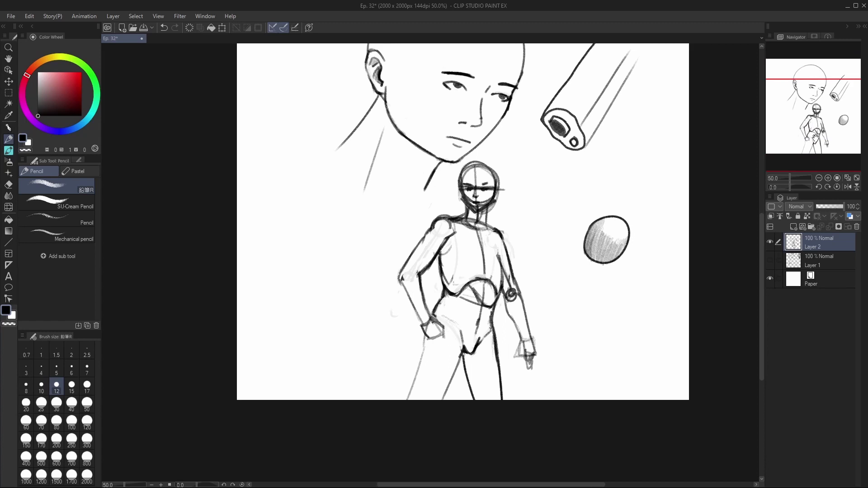
{"action": "left_click", "coordinate": [827, 178]}
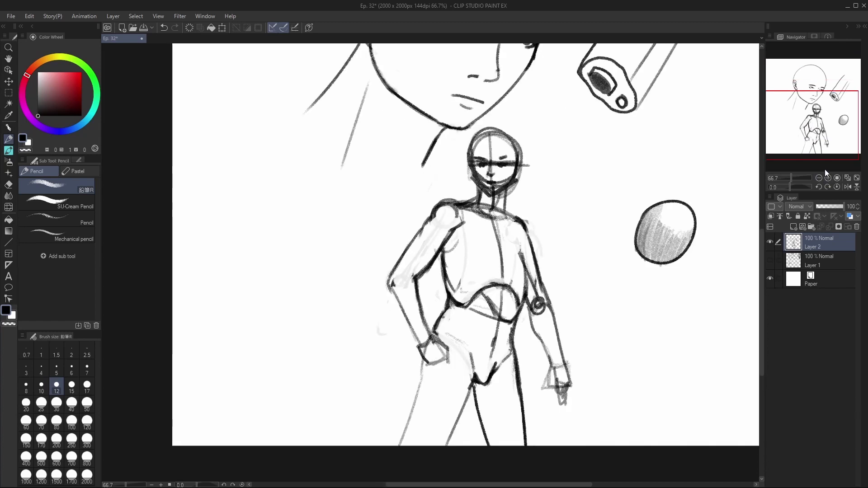
{"action": "left_click_drag", "start_coordinate": [824, 141], "coordinate": [816, 94]}
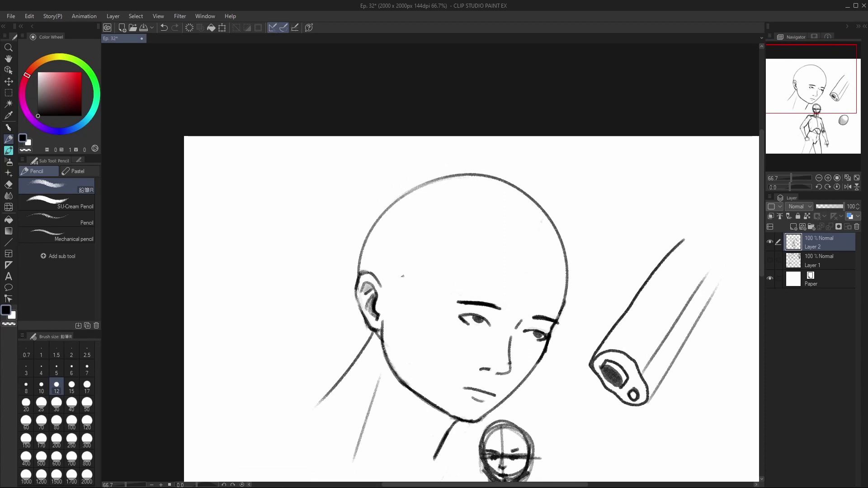
{"action": "mouse_move", "coordinate": [400, 277]}
{"action": "left_mouse_down"}
{"action": "mouse_move", "coordinate": [392, 317]}
{"action": "mouse_move", "coordinate": [410, 252]}
{"action": "mouse_move", "coordinate": [442, 236]}
{"action": "mouse_move", "coordinate": [504, 262]}
{"action": "mouse_move", "coordinate": [516, 262]}
{"action": "mouse_move", "coordinate": [488, 255]}
{"action": "mouse_move", "coordinate": [547, 267]}
{"action": "mouse_move", "coordinate": [527, 269]}
{"action": "mouse_move", "coordinate": [563, 267]}
{"action": "mouse_move", "coordinate": [565, 278]}
{"action": "mouse_move", "coordinate": [573, 267]}
{"action": "mouse_move", "coordinate": [544, 268]}
{"action": "left_mouse_up"}
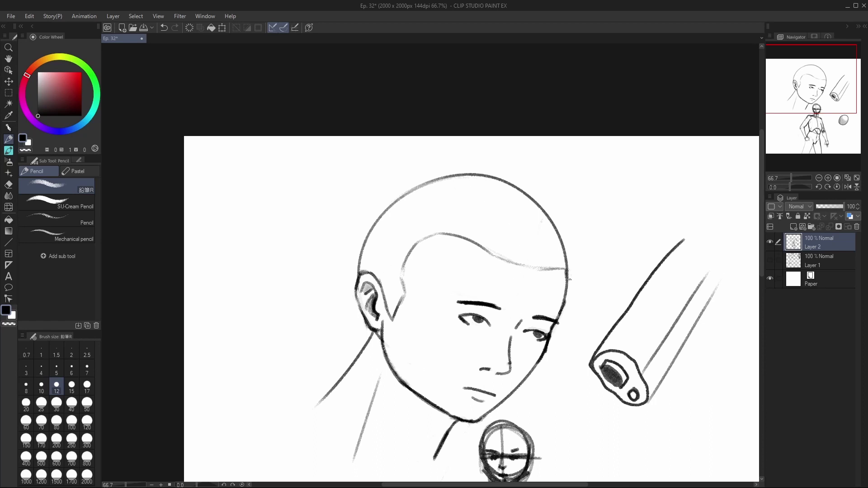
{"action": "left_click_drag", "start_coordinate": [570, 281], "coordinate": [575, 269]}
{"action": "mouse_move", "coordinate": [571, 254]}
{"action": "left_mouse_down"}
{"action": "mouse_move", "coordinate": [560, 221]}
{"action": "mouse_move", "coordinate": [576, 254]}
{"action": "mouse_move", "coordinate": [579, 276]}
{"action": "mouse_move", "coordinate": [568, 281]}
{"action": "mouse_move", "coordinate": [575, 235]}
{"action": "mouse_move", "coordinate": [532, 178]}
{"action": "mouse_move", "coordinate": [460, 159]}
{"action": "mouse_move", "coordinate": [403, 173]}
{"action": "mouse_move", "coordinate": [367, 220]}
{"action": "mouse_move", "coordinate": [348, 270]}
{"action": "mouse_move", "coordinate": [361, 301]}
{"action": "mouse_move", "coordinate": [385, 301]}
{"action": "mouse_move", "coordinate": [391, 324]}
{"action": "mouse_move", "coordinate": [409, 260]}
{"action": "mouse_move", "coordinate": [429, 237]}
{"action": "mouse_move", "coordinate": [449, 235]}
{"action": "mouse_move", "coordinate": [566, 280]}
{"action": "left_mouse_up"}
Erase the skull curve inside the hair outline and clean up the sketchy strokes along the hairline with the kneaded eraser
{"action": "key", "text": "e"}
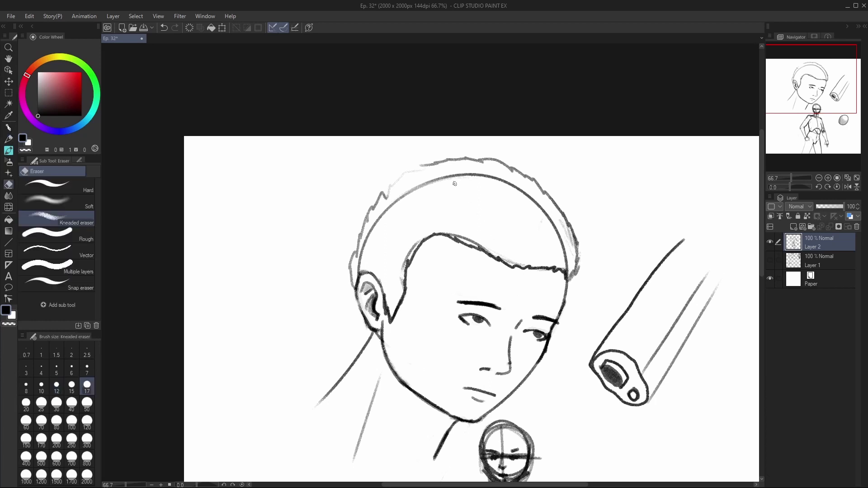
{"action": "mouse_move", "coordinate": [454, 183]}
{"action": "left_mouse_down"}
{"action": "mouse_move", "coordinate": [404, 198]}
{"action": "mouse_move", "coordinate": [409, 191]}
{"action": "mouse_move", "coordinate": [421, 188]}
{"action": "mouse_move", "coordinate": [365, 252]}
{"action": "mouse_move", "coordinate": [370, 238]}
{"action": "mouse_move", "coordinate": [358, 271]}
{"action": "left_mouse_up"}
{"action": "mouse_move", "coordinate": [437, 184]}
{"action": "left_mouse_down"}
{"action": "mouse_move", "coordinate": [480, 178]}
{"action": "mouse_move", "coordinate": [466, 175]}
{"action": "mouse_move", "coordinate": [521, 190]}
{"action": "mouse_move", "coordinate": [512, 193]}
{"action": "mouse_move", "coordinate": [554, 222]}
{"action": "mouse_move", "coordinate": [538, 202]}
{"action": "mouse_move", "coordinate": [568, 265]}
{"action": "mouse_move", "coordinate": [543, 218]}
{"action": "mouse_move", "coordinate": [561, 240]}
{"action": "mouse_move", "coordinate": [529, 199]}
{"action": "mouse_move", "coordinate": [556, 226]}
{"action": "mouse_move", "coordinate": [515, 187]}
{"action": "mouse_move", "coordinate": [542, 207]}
{"action": "mouse_move", "coordinate": [489, 177]}
{"action": "mouse_move", "coordinate": [522, 187]}
{"action": "mouse_move", "coordinate": [476, 176]}
{"action": "mouse_move", "coordinate": [498, 182]}
{"action": "mouse_move", "coordinate": [451, 185]}
{"action": "mouse_move", "coordinate": [462, 174]}
{"action": "mouse_move", "coordinate": [403, 196]}
{"action": "mouse_move", "coordinate": [418, 186]}
{"action": "mouse_move", "coordinate": [377, 221]}
{"action": "mouse_move", "coordinate": [360, 262]}
{"action": "mouse_move", "coordinate": [366, 243]}
{"action": "mouse_move", "coordinate": [359, 255]}
{"action": "mouse_move", "coordinate": [379, 302]}
{"action": "left_mouse_up"}
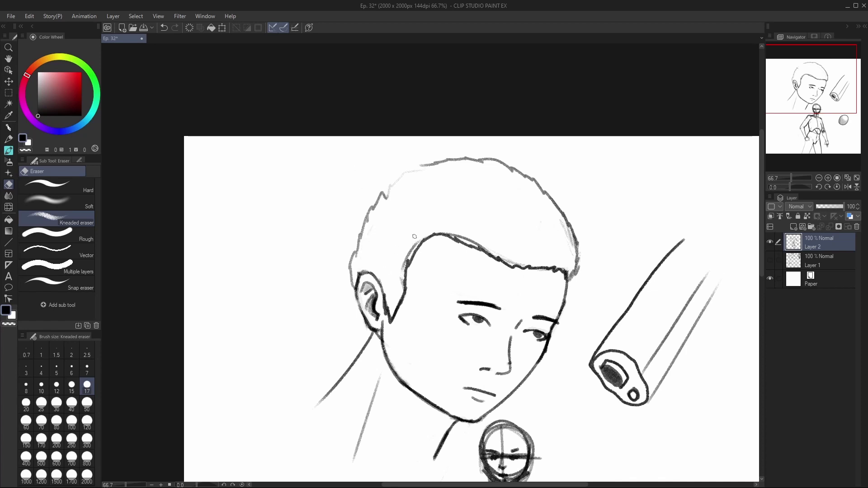
{"action": "left_click_drag", "start_coordinate": [420, 238], "coordinate": [398, 279]}
{"action": "left_click_drag", "start_coordinate": [458, 236], "coordinate": [472, 244]}
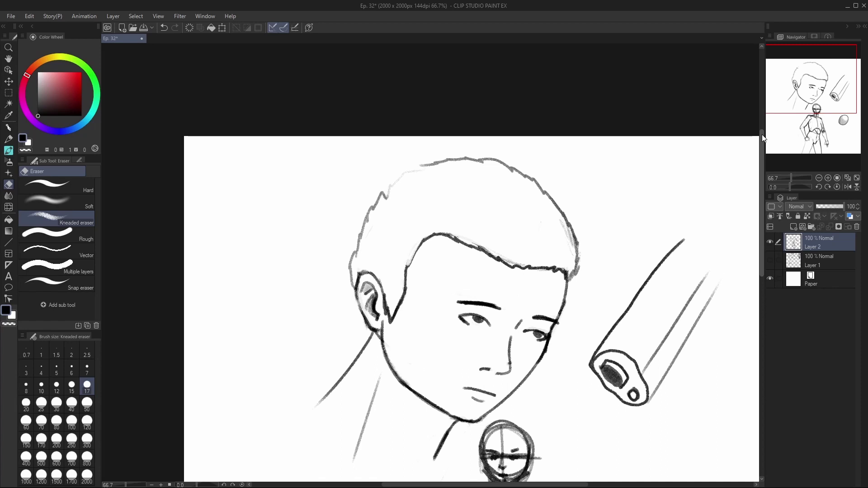
Darken the back edge of the hair outline in pencil and fill the hair with light diagonal hatching
{"action": "key", "text": "p"}
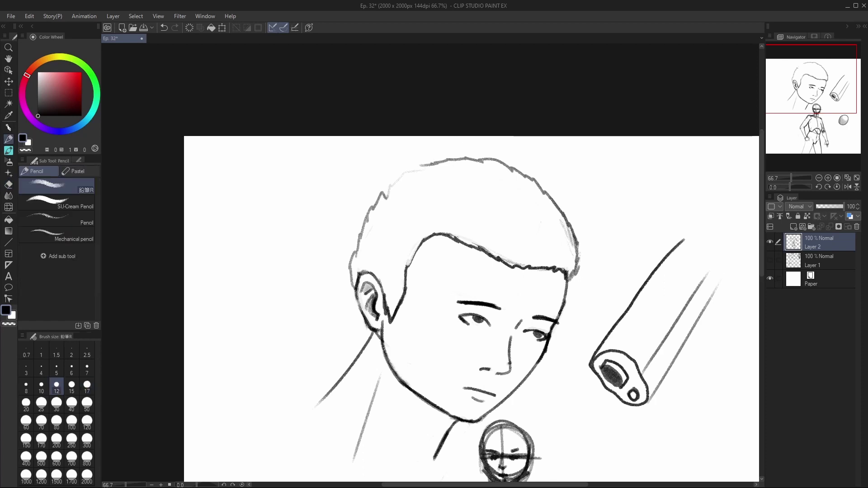
{"action": "mouse_move", "coordinate": [430, 165]}
{"action": "left_mouse_down"}
{"action": "mouse_move", "coordinate": [398, 174]}
{"action": "mouse_move", "coordinate": [358, 232]}
{"action": "mouse_move", "coordinate": [348, 281]}
{"action": "mouse_move", "coordinate": [359, 314]}
{"action": "left_mouse_up"}
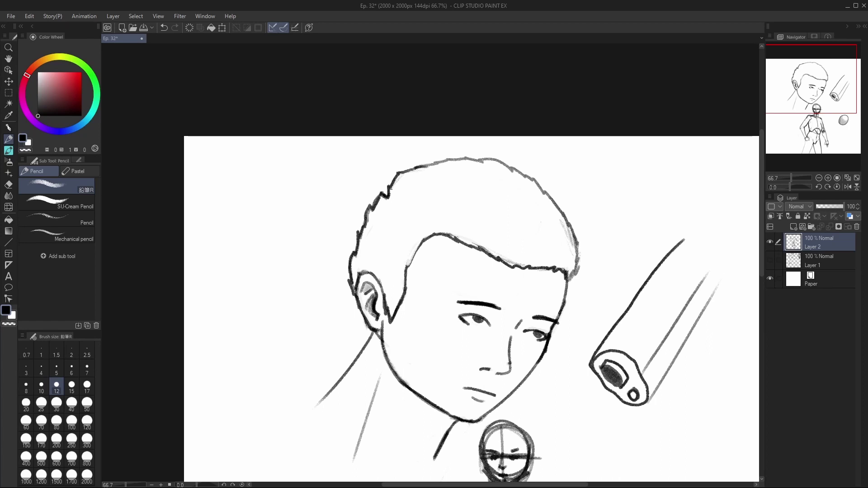
{"action": "mouse_move", "coordinate": [393, 190]}
{"action": "left_mouse_down"}
{"action": "mouse_move", "coordinate": [413, 171]}
{"action": "mouse_move", "coordinate": [401, 192]}
{"action": "left_mouse_up"}
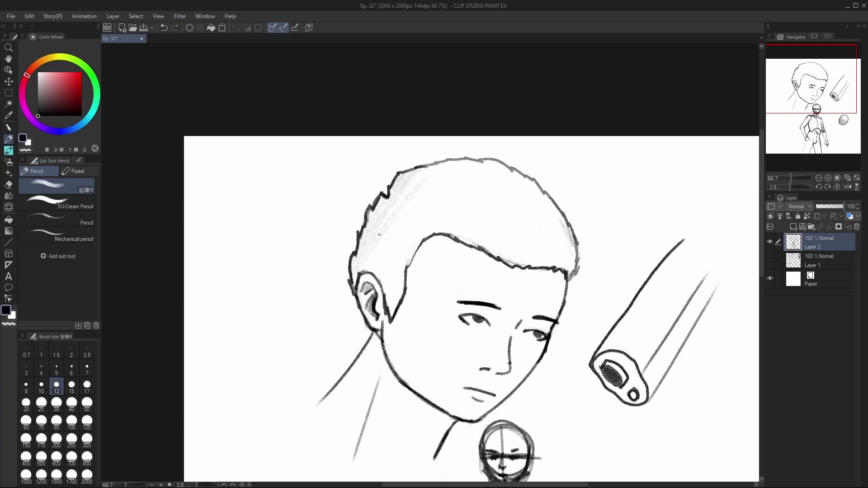
{"action": "mouse_move", "coordinate": [429, 165]}
{"action": "left_mouse_down"}
{"action": "mouse_move", "coordinate": [418, 180]}
{"action": "mouse_move", "coordinate": [447, 170]}
{"action": "mouse_move", "coordinate": [371, 266]}
{"action": "left_mouse_up"}
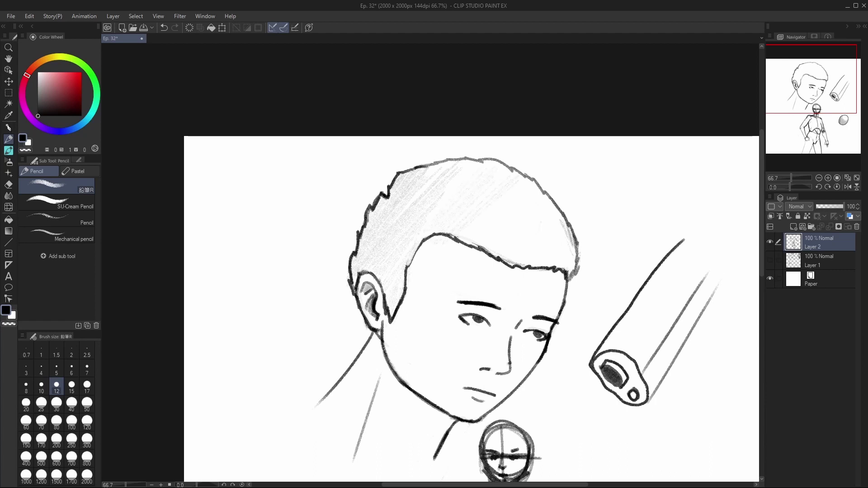
{"action": "mouse_move", "coordinate": [460, 242]}
{"action": "left_mouse_down"}
{"action": "mouse_move", "coordinate": [542, 189]}
{"action": "mouse_move", "coordinate": [484, 256]}
{"action": "mouse_move", "coordinate": [551, 203]}
{"action": "mouse_move", "coordinate": [492, 265]}
{"action": "mouse_move", "coordinate": [552, 208]}
{"action": "left_mouse_up"}
{"action": "left_click_drag", "start_coordinate": [533, 237], "coordinate": [559, 217]}
{"action": "mouse_move", "coordinate": [522, 262]}
{"action": "left_mouse_down"}
{"action": "mouse_move", "coordinate": [552, 231]}
{"action": "mouse_move", "coordinate": [517, 276]}
{"action": "mouse_move", "coordinate": [577, 230]}
{"action": "mouse_move", "coordinate": [555, 272]}
{"action": "left_mouse_up"}
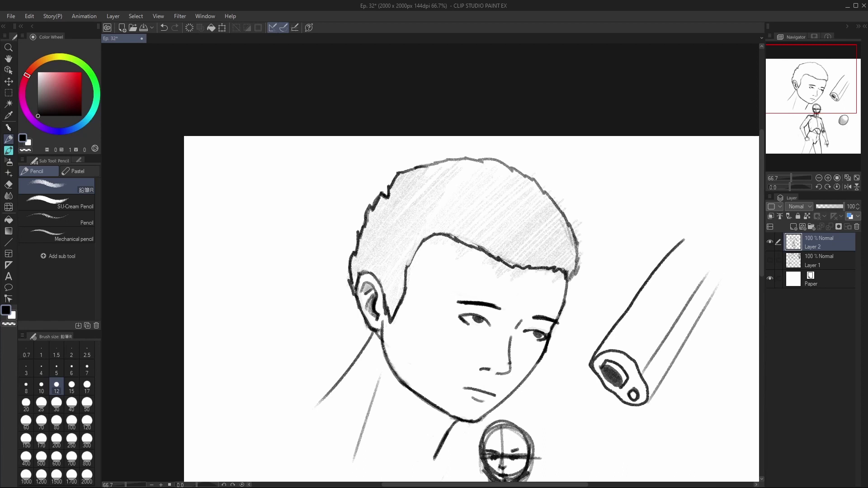
Erase hatching that spills onto the forehead, shade the sideburn area in pencil, and clean the stray mark below the ear
{"action": "key", "text": "e"}
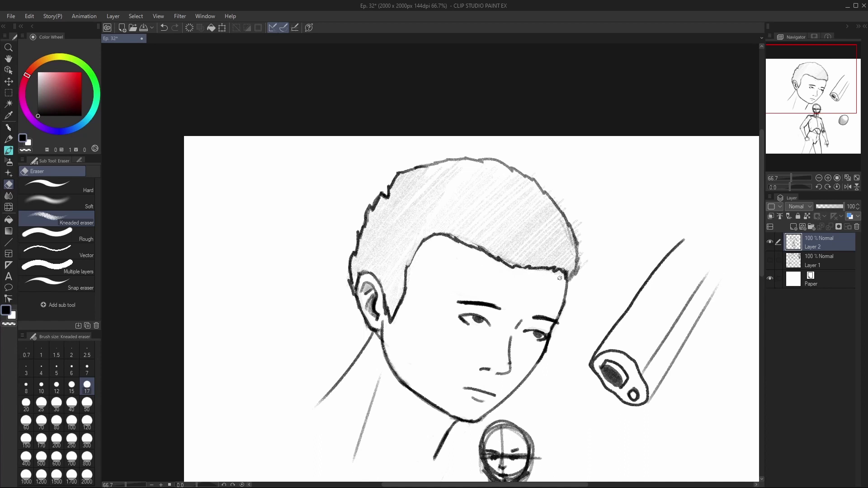
{"action": "key", "text": "p"}
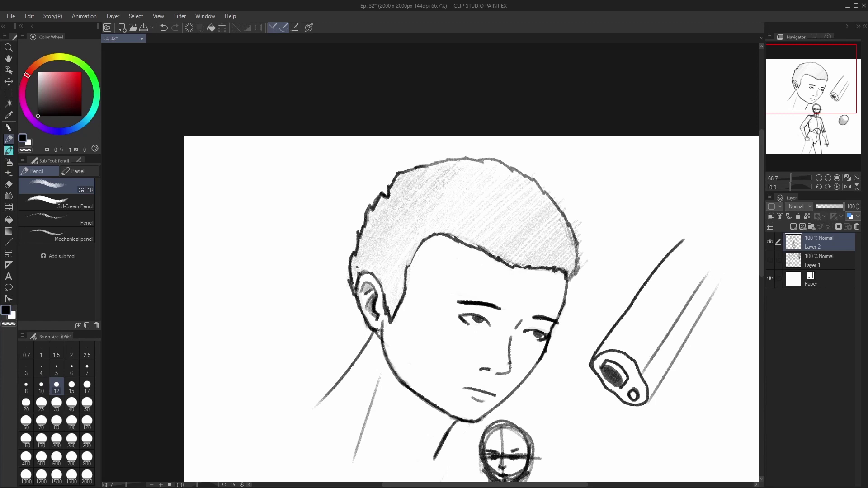
{"action": "mouse_move", "coordinate": [412, 227]}
{"action": "left_mouse_down"}
{"action": "mouse_move", "coordinate": [397, 276]}
{"action": "mouse_move", "coordinate": [407, 273]}
{"action": "mouse_move", "coordinate": [386, 318]}
{"action": "mouse_move", "coordinate": [398, 300]}
{"action": "left_mouse_up"}
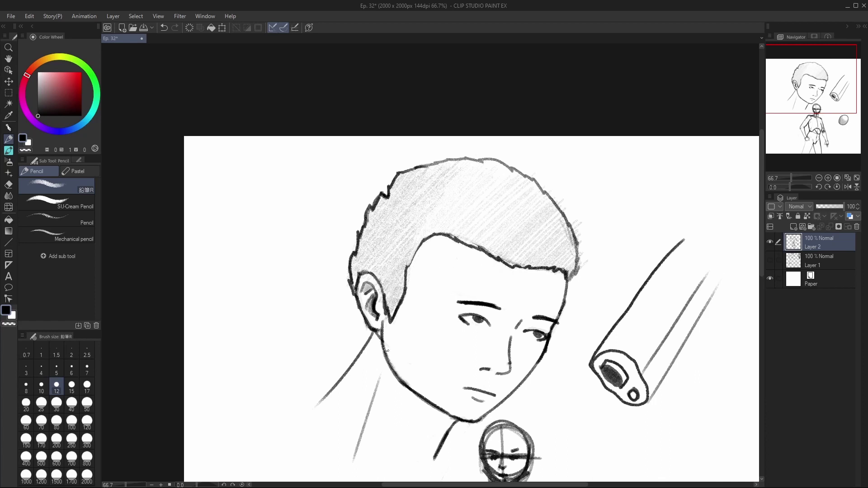
{"action": "key", "text": "e"}
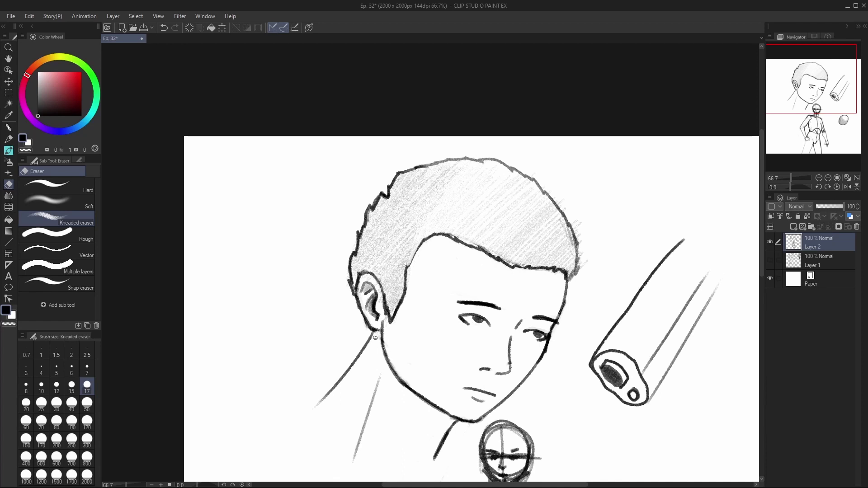
{"action": "key", "text": "p"}
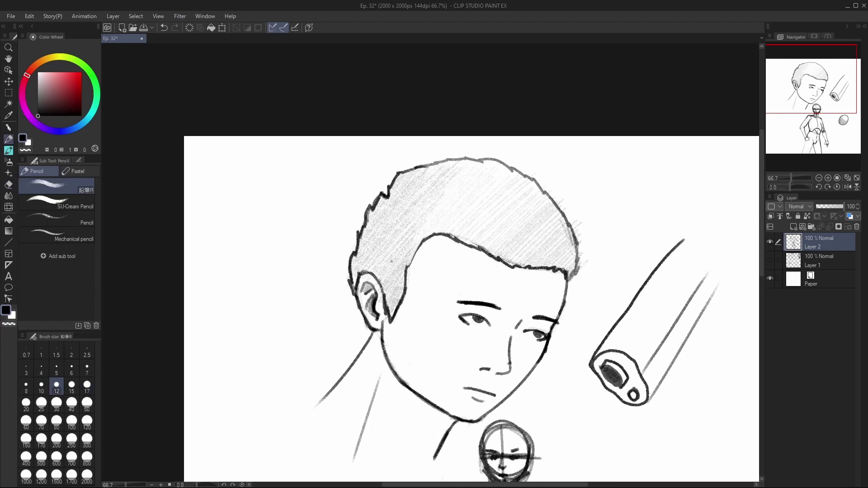
Add a second, darker layer of diagonal hatching over the back and side of the hair
{"action": "mouse_move", "coordinate": [361, 269]}
{"action": "left_mouse_down"}
{"action": "mouse_move", "coordinate": [353, 253]}
{"action": "mouse_move", "coordinate": [379, 210]}
{"action": "mouse_move", "coordinate": [362, 242]}
{"action": "mouse_move", "coordinate": [394, 213]}
{"action": "mouse_move", "coordinate": [375, 262]}
{"action": "mouse_move", "coordinate": [406, 221]}
{"action": "mouse_move", "coordinate": [380, 271]}
{"action": "mouse_move", "coordinate": [400, 254]}
{"action": "mouse_move", "coordinate": [389, 319]}
{"action": "left_mouse_up"}
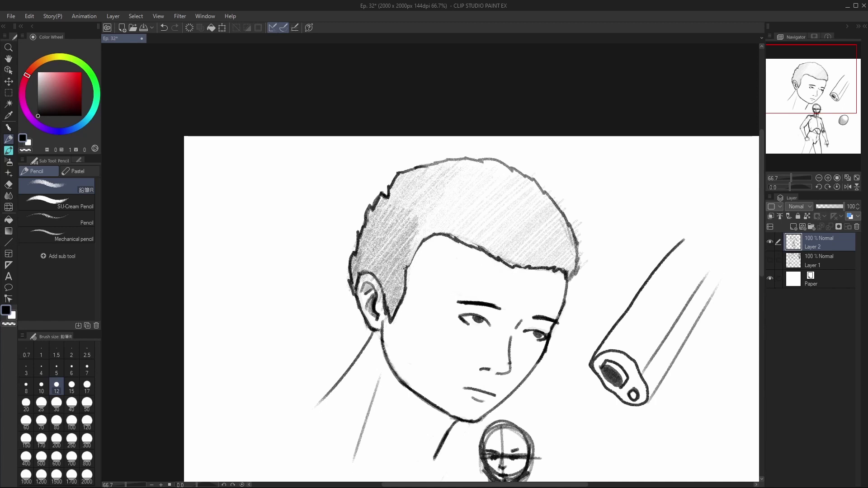
{"action": "mouse_move", "coordinate": [405, 267]}
{"action": "left_mouse_down"}
{"action": "mouse_move", "coordinate": [432, 217]}
{"action": "mouse_move", "coordinate": [463, 187]}
{"action": "mouse_move", "coordinate": [434, 213]}
{"action": "left_mouse_up"}
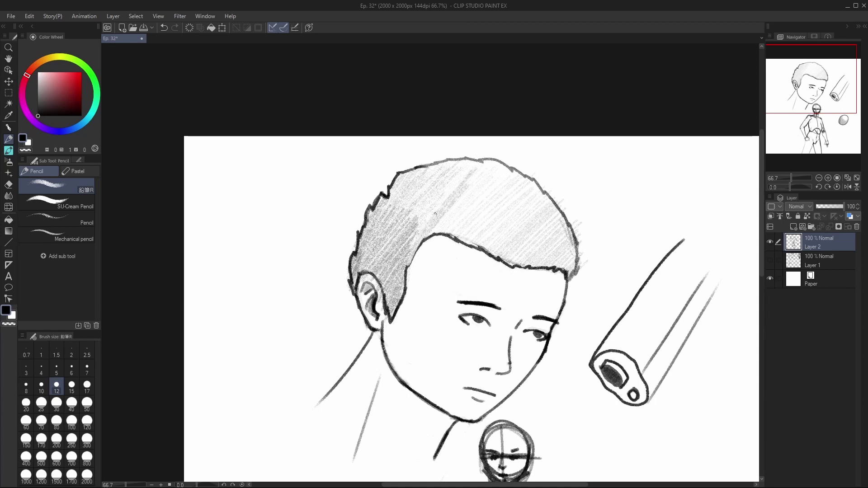
{"action": "mouse_move", "coordinate": [464, 170]}
{"action": "left_mouse_down"}
{"action": "mouse_move", "coordinate": [427, 211]}
{"action": "mouse_move", "coordinate": [441, 187]}
{"action": "left_mouse_up"}
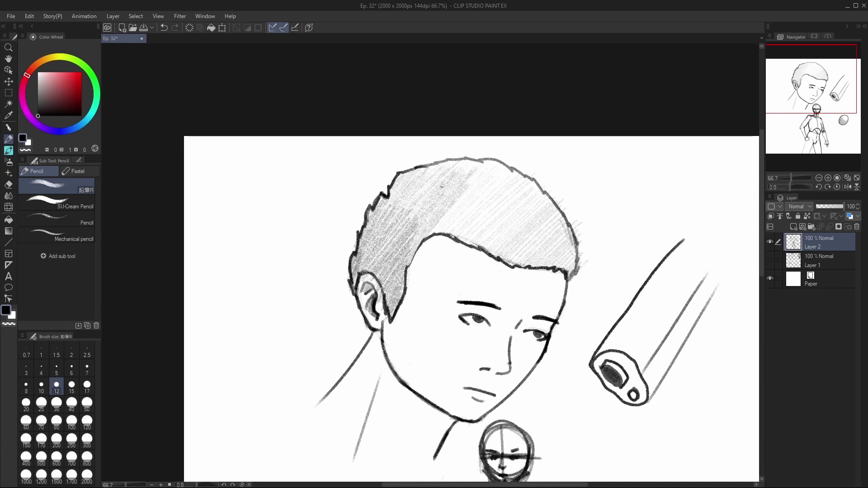
{"action": "mouse_move", "coordinate": [407, 220]}
{"action": "left_mouse_down"}
{"action": "mouse_move", "coordinate": [437, 178]}
{"action": "mouse_move", "coordinate": [394, 220]}
{"action": "left_mouse_up"}
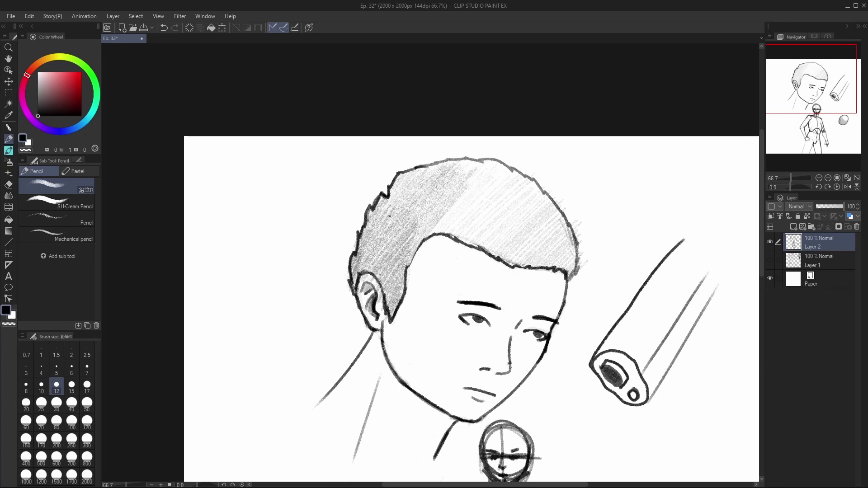
{"action": "mouse_move", "coordinate": [426, 173]}
{"action": "left_mouse_down"}
{"action": "mouse_move", "coordinate": [411, 190]}
{"action": "mouse_move", "coordinate": [412, 175]}
{"action": "mouse_move", "coordinate": [372, 213]}
{"action": "left_mouse_up"}
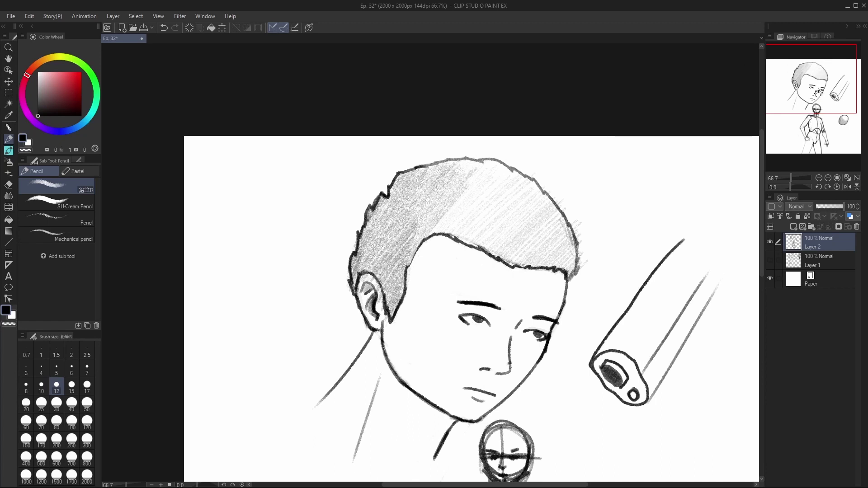
Erase the faint stray marks beside the jointed figure's bent elbow
{"action": "left_click_drag", "start_coordinate": [818, 94], "coordinate": [813, 141]}
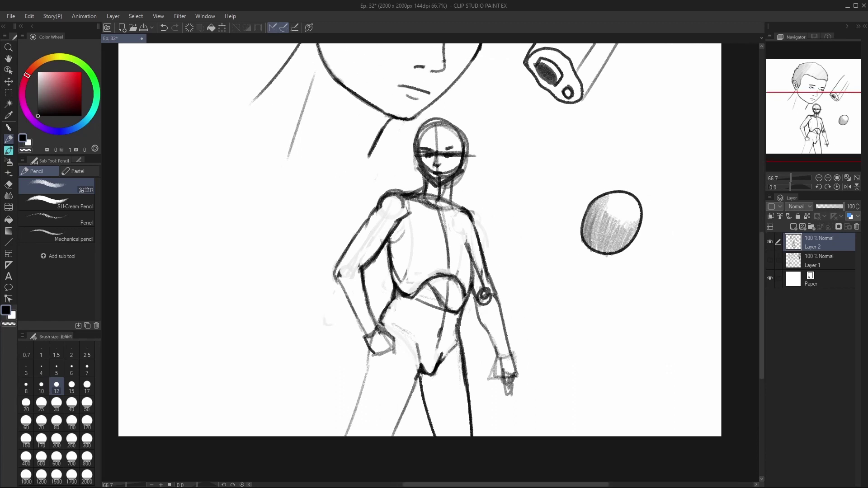
{"action": "key", "text": "e"}
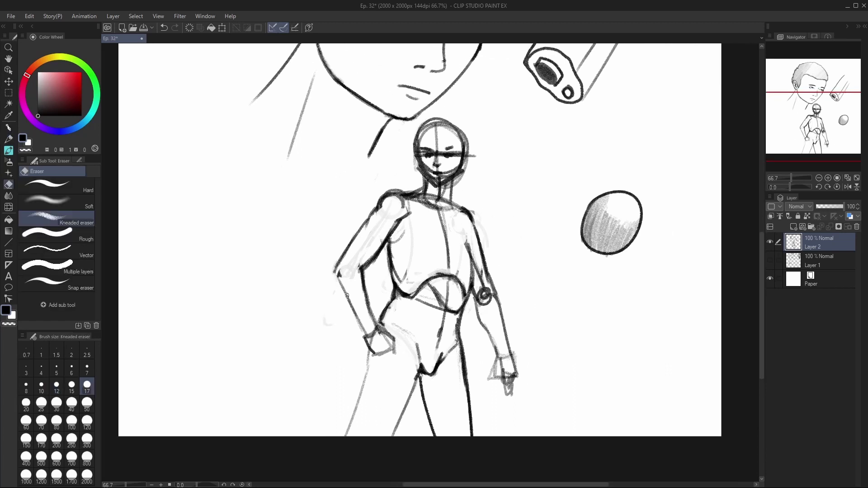
{"action": "key", "text": "p"}
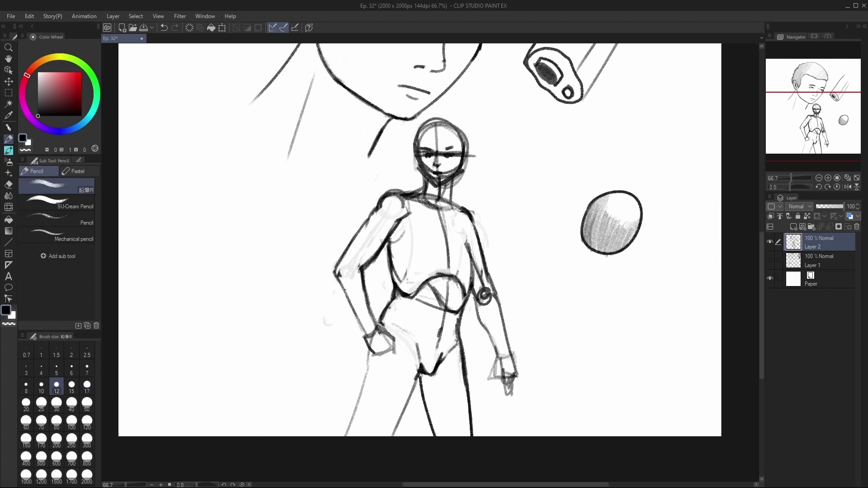
{"action": "mouse_move", "coordinate": [820, 129]}
{"action": "left_mouse_down"}
{"action": "mouse_move", "coordinate": [834, 77]}
{"action": "mouse_move", "coordinate": [835, 116]}
{"action": "mouse_move", "coordinate": [826, 87]}
{"action": "mouse_move", "coordinate": [809, 101]}
{"action": "mouse_move", "coordinate": [828, 93]}
{"action": "mouse_move", "coordinate": [829, 119]}
{"action": "mouse_move", "coordinate": [819, 110]}
{"action": "mouse_move", "coordinate": [810, 124]}
{"action": "left_mouse_up"}
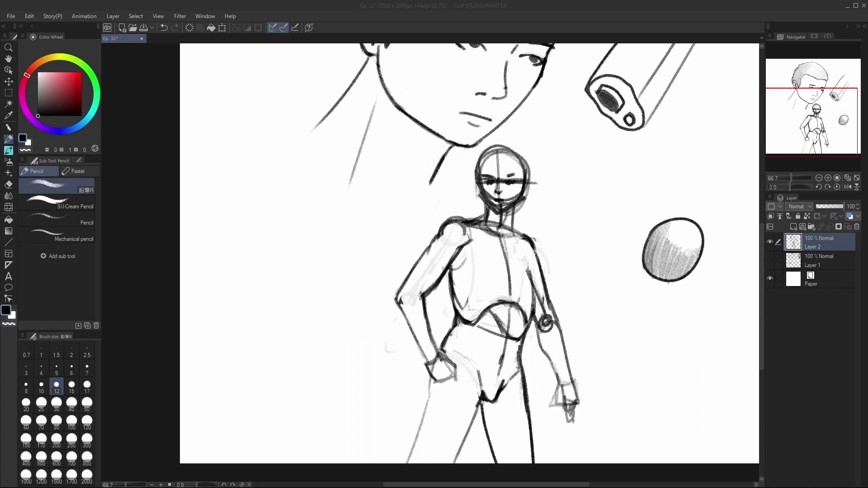
{"action": "left_click", "coordinate": [181, 464]}
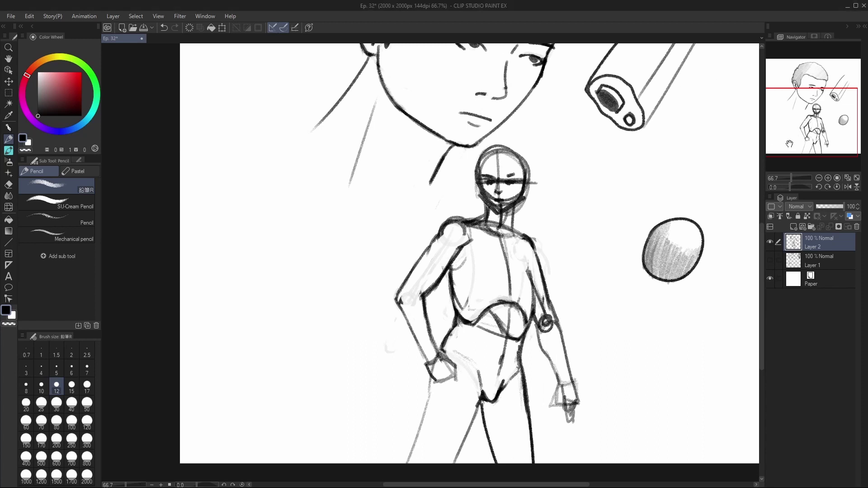
Extend the darker diagonal hatching across the crown and front of the large head's hair
{"action": "left_click_drag", "start_coordinate": [789, 143], "coordinate": [820, 94]}
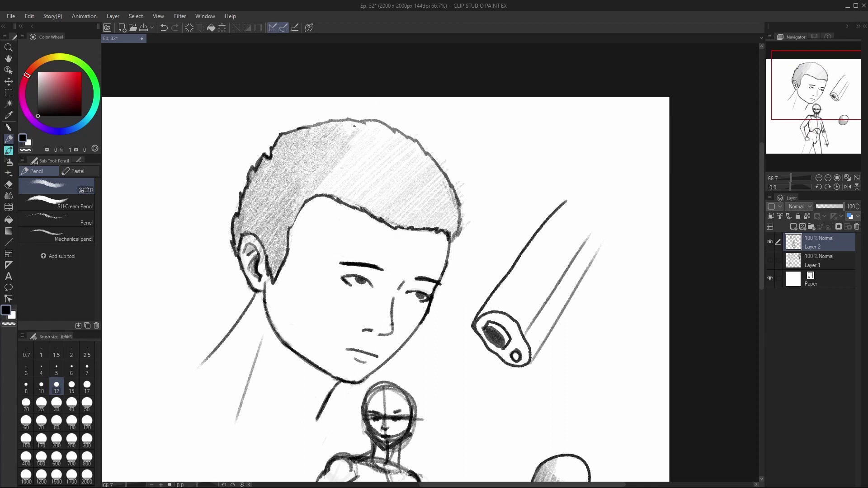
{"action": "mouse_move", "coordinate": [356, 129]}
{"action": "left_mouse_down"}
{"action": "mouse_move", "coordinate": [339, 128]}
{"action": "mouse_move", "coordinate": [323, 174]}
{"action": "mouse_move", "coordinate": [357, 136]}
{"action": "mouse_move", "coordinate": [325, 191]}
{"action": "left_mouse_up"}
{"action": "left_click_drag", "start_coordinate": [362, 151], "coordinate": [373, 137]}
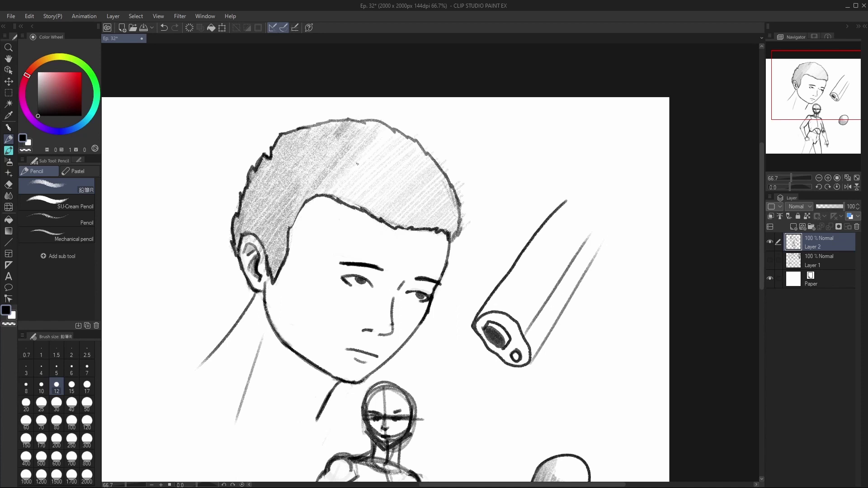
{"action": "mouse_move", "coordinate": [352, 179]}
{"action": "left_mouse_down"}
{"action": "mouse_move", "coordinate": [407, 144]}
{"action": "mouse_move", "coordinate": [375, 198]}
{"action": "mouse_move", "coordinate": [430, 169]}
{"action": "mouse_move", "coordinate": [436, 199]}
{"action": "mouse_move", "coordinate": [447, 192]}
{"action": "mouse_move", "coordinate": [442, 229]}
{"action": "mouse_move", "coordinate": [452, 222]}
{"action": "mouse_move", "coordinate": [450, 212]}
{"action": "mouse_move", "coordinate": [427, 221]}
{"action": "mouse_move", "coordinate": [447, 179]}
{"action": "mouse_move", "coordinate": [405, 217]}
{"action": "mouse_move", "coordinate": [408, 196]}
{"action": "mouse_move", "coordinate": [393, 217]}
{"action": "mouse_move", "coordinate": [420, 161]}
{"action": "mouse_move", "coordinate": [379, 222]}
{"action": "mouse_move", "coordinate": [410, 157]}
{"action": "mouse_move", "coordinate": [377, 189]}
{"action": "mouse_move", "coordinate": [407, 136]}
{"action": "mouse_move", "coordinate": [330, 201]}
{"action": "left_mouse_up"}
{"action": "mouse_move", "coordinate": [364, 150]}
{"action": "left_mouse_down"}
{"action": "mouse_move", "coordinate": [331, 194]}
{"action": "mouse_move", "coordinate": [324, 188]}
{"action": "left_mouse_up"}
{"action": "left_click_drag", "start_coordinate": [353, 148], "coordinate": [349, 148]}
Erase the hatching that overshoots the hairline and the outer front edge of the hair with the kneaded eraser
{"action": "key", "text": "e"}
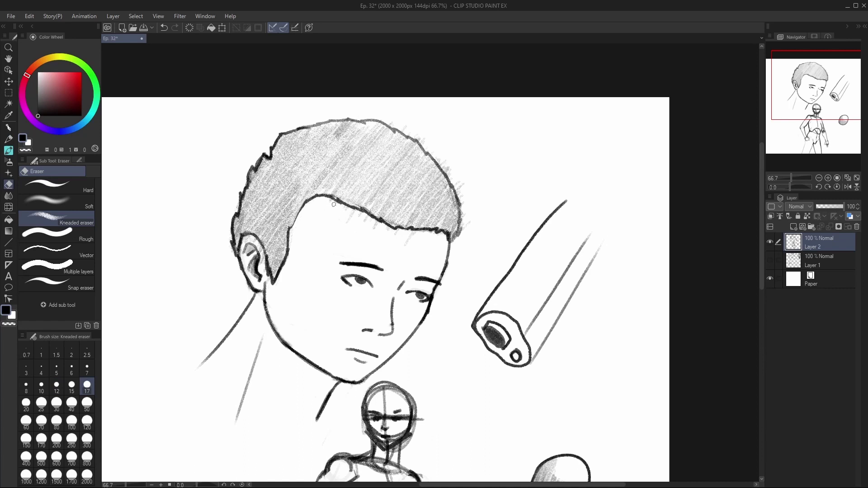
{"action": "left_click_drag", "start_coordinate": [356, 214], "coordinate": [361, 215]}
{"action": "mouse_move", "coordinate": [460, 193]}
{"action": "left_mouse_down"}
{"action": "mouse_move", "coordinate": [462, 185]}
{"action": "mouse_move", "coordinate": [468, 220]}
{"action": "left_mouse_up"}
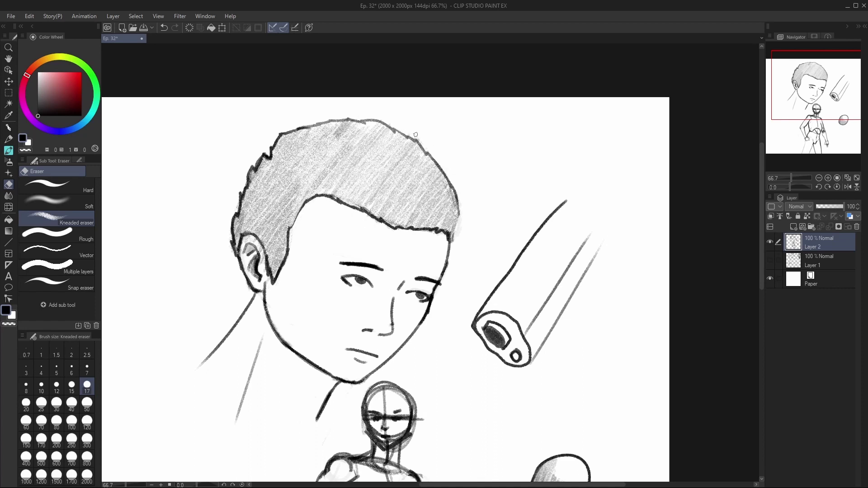
Darken the front corner of the large head's hair outline in pencil, and erase and redraw the nearer eyebrow with an arch
{"action": "key", "text": "p"}
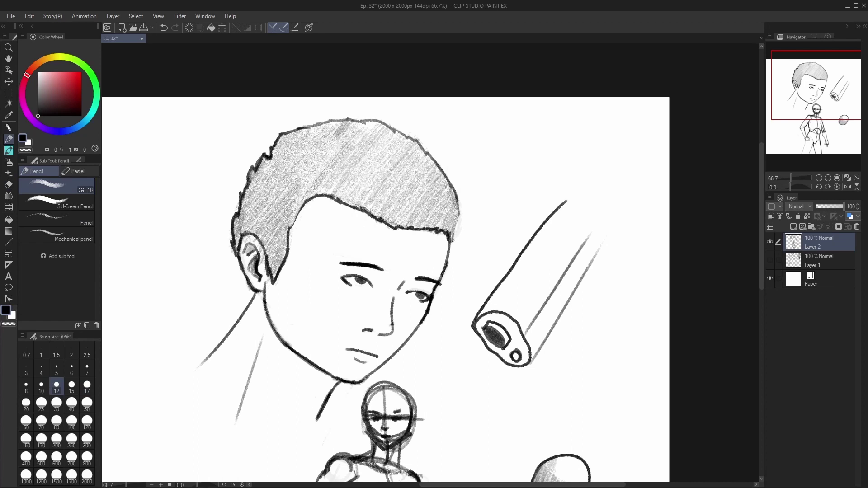
{"action": "mouse_move", "coordinate": [458, 233]}
{"action": "left_mouse_down"}
{"action": "mouse_move", "coordinate": [457, 194]}
{"action": "mouse_move", "coordinate": [455, 228]}
{"action": "left_mouse_up"}
{"action": "mouse_move", "coordinate": [827, 103]}
{"action": "left_mouse_down"}
{"action": "mouse_move", "coordinate": [819, 112]}
{"action": "mouse_move", "coordinate": [820, 96]}
{"action": "mouse_move", "coordinate": [835, 113]}
{"action": "mouse_move", "coordinate": [803, 104]}
{"action": "left_mouse_up"}
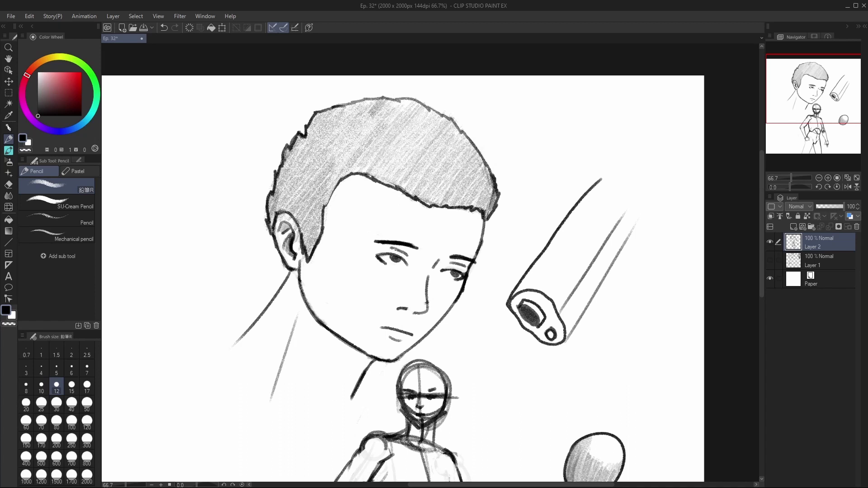
{"action": "key", "text": "e"}
{"action": "left_click_drag", "start_coordinate": [389, 244], "coordinate": [397, 242]}
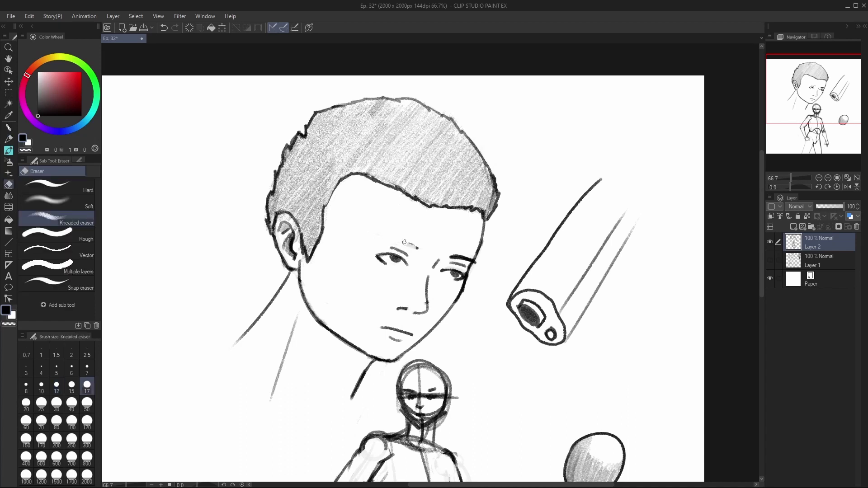
{"action": "key", "text": "p"}
{"action": "mouse_move", "coordinate": [418, 248]}
{"action": "left_mouse_down"}
{"action": "mouse_move", "coordinate": [380, 234]}
{"action": "mouse_move", "coordinate": [397, 239]}
{"action": "left_mouse_up"}
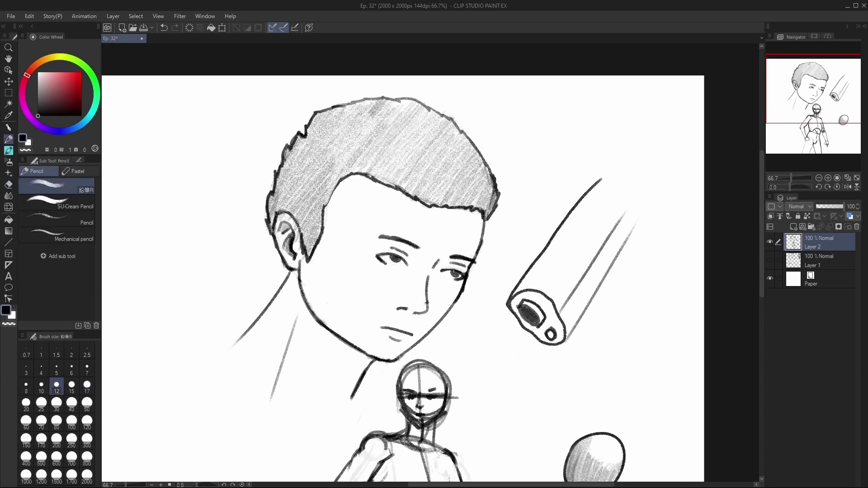
{"action": "mouse_move", "coordinate": [811, 112]}
{"action": "left_mouse_down"}
{"action": "mouse_move", "coordinate": [796, 126]}
{"action": "mouse_move", "coordinate": [803, 136]}
{"action": "mouse_move", "coordinate": [814, 104]}
{"action": "mouse_move", "coordinate": [813, 135]}
{"action": "left_mouse_up"}
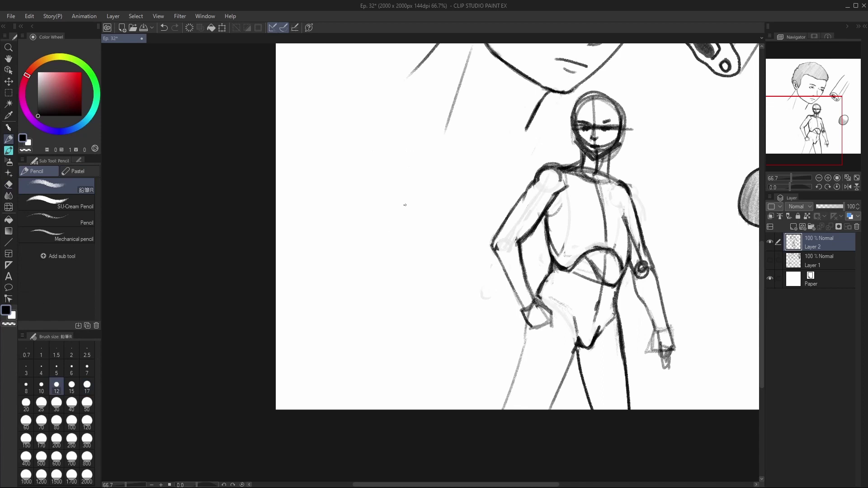
{"action": "mouse_move", "coordinate": [400, 193]}
{"action": "left_mouse_down"}
{"action": "mouse_move", "coordinate": [374, 175]}
{"action": "mouse_move", "coordinate": [355, 278]}
{"action": "mouse_move", "coordinate": [340, 198]}
{"action": "mouse_move", "coordinate": [326, 273]}
{"action": "mouse_move", "coordinate": [337, 195]}
{"action": "mouse_move", "coordinate": [325, 212]}
{"action": "left_mouse_up"}
{"action": "key", "text": "ctrl+z"}
{"action": "key", "text": "ctrl+z"}
{"action": "key", "text": "ctrl+z"}
{"action": "key", "text": "ctrl+z"}
{"action": "left_click_drag", "start_coordinate": [378, 192], "coordinate": [341, 232]}
{"action": "key", "text": "ctrl+z"}
{"action": "left_click_drag", "start_coordinate": [375, 194], "coordinate": [348, 238]}
{"action": "key", "text": "ctrl+z"}
{"action": "mouse_move", "coordinate": [375, 188]}
{"action": "left_mouse_down"}
{"action": "mouse_move", "coordinate": [355, 226]}
{"action": "mouse_move", "coordinate": [358, 206]}
{"action": "mouse_move", "coordinate": [375, 186]}
{"action": "left_mouse_up"}
{"action": "key", "text": "ctrl+z"}
{"action": "key", "text": "ctrl+z"}
{"action": "mouse_move", "coordinate": [376, 229]}
{"action": "left_mouse_down"}
{"action": "mouse_move", "coordinate": [407, 171]}
{"action": "mouse_move", "coordinate": [365, 232]}
{"action": "mouse_move", "coordinate": [316, 266]}
{"action": "mouse_move", "coordinate": [395, 189]}
{"action": "left_mouse_up"}
{"action": "key", "text": "ctrl+z"}
{"action": "key", "text": "ctrl+z"}
{"action": "mouse_move", "coordinate": [378, 217]}
{"action": "left_mouse_down"}
{"action": "mouse_move", "coordinate": [351, 262]}
{"action": "mouse_move", "coordinate": [398, 202]}
{"action": "left_mouse_up"}
{"action": "key", "text": "ctrl+z"}
{"action": "left_click_drag", "start_coordinate": [376, 243], "coordinate": [348, 244]}
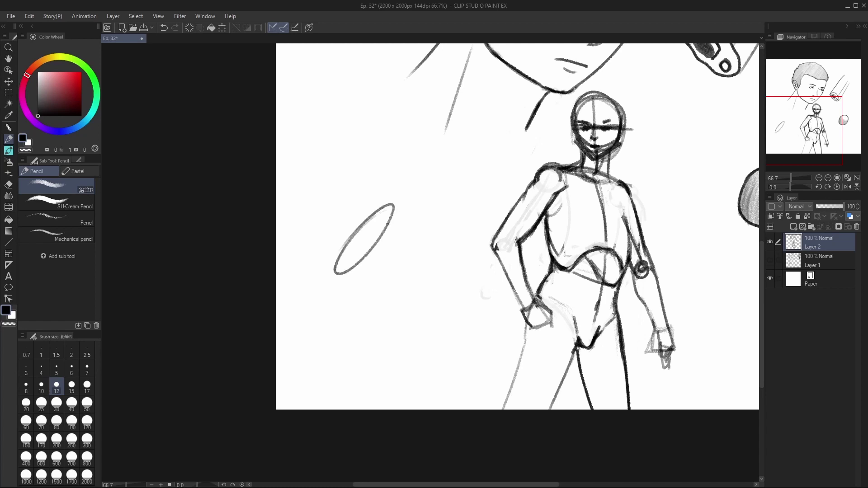
{"action": "key", "text": "ctrl+z"}
Draw a narrow diagonal ellipse in the empty area beside the jointed figure's bent arm and fill it with pencil shading
{"action": "mouse_move", "coordinate": [380, 217]}
{"action": "left_mouse_down"}
{"action": "mouse_move", "coordinate": [315, 308]}
{"action": "mouse_move", "coordinate": [337, 267]}
{"action": "mouse_move", "coordinate": [399, 208]}
{"action": "mouse_move", "coordinate": [346, 250]}
{"action": "mouse_move", "coordinate": [368, 229]}
{"action": "mouse_move", "coordinate": [338, 279]}
{"action": "mouse_move", "coordinate": [339, 266]}
{"action": "mouse_move", "coordinate": [340, 288]}
{"action": "mouse_move", "coordinate": [346, 261]}
{"action": "mouse_move", "coordinate": [341, 283]}
{"action": "left_mouse_up"}
{"action": "key", "text": "ctrl+z"}
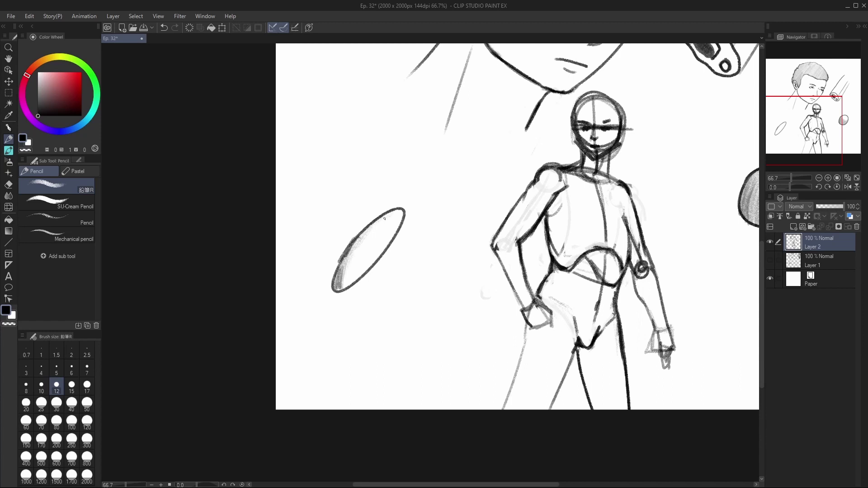
{"action": "mouse_move", "coordinate": [384, 219]}
{"action": "left_mouse_down"}
{"action": "mouse_move", "coordinate": [344, 268]}
{"action": "mouse_move", "coordinate": [360, 232]}
{"action": "mouse_move", "coordinate": [343, 270]}
{"action": "mouse_move", "coordinate": [349, 254]}
{"action": "mouse_move", "coordinate": [364, 229]}
{"action": "mouse_move", "coordinate": [347, 286]}
{"action": "mouse_move", "coordinate": [373, 226]}
{"action": "mouse_move", "coordinate": [352, 279]}
{"action": "left_mouse_up"}
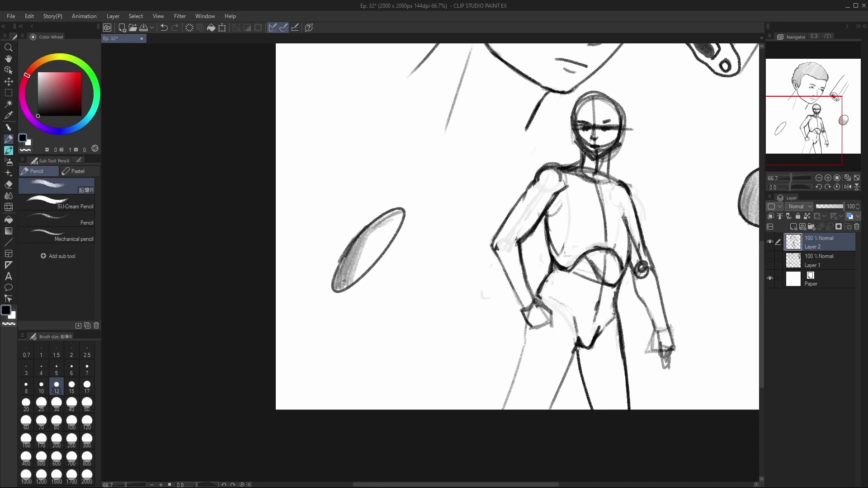
{"action": "mouse_move", "coordinate": [401, 210]}
{"action": "left_mouse_down"}
{"action": "mouse_move", "coordinate": [374, 234]}
{"action": "mouse_move", "coordinate": [405, 213]}
{"action": "mouse_move", "coordinate": [360, 249]}
{"action": "mouse_move", "coordinate": [381, 223]}
{"action": "mouse_move", "coordinate": [372, 232]}
{"action": "mouse_move", "coordinate": [357, 269]}
{"action": "mouse_move", "coordinate": [385, 223]}
{"action": "mouse_move", "coordinate": [349, 275]}
{"action": "mouse_move", "coordinate": [390, 223]}
{"action": "mouse_move", "coordinate": [352, 277]}
{"action": "mouse_move", "coordinate": [397, 222]}
{"action": "mouse_move", "coordinate": [349, 286]}
{"action": "mouse_move", "coordinate": [402, 218]}
{"action": "mouse_move", "coordinate": [352, 268]}
{"action": "mouse_move", "coordinate": [380, 229]}
{"action": "mouse_move", "coordinate": [343, 282]}
{"action": "mouse_move", "coordinate": [362, 241]}
{"action": "mouse_move", "coordinate": [357, 272]}
{"action": "left_mouse_up"}
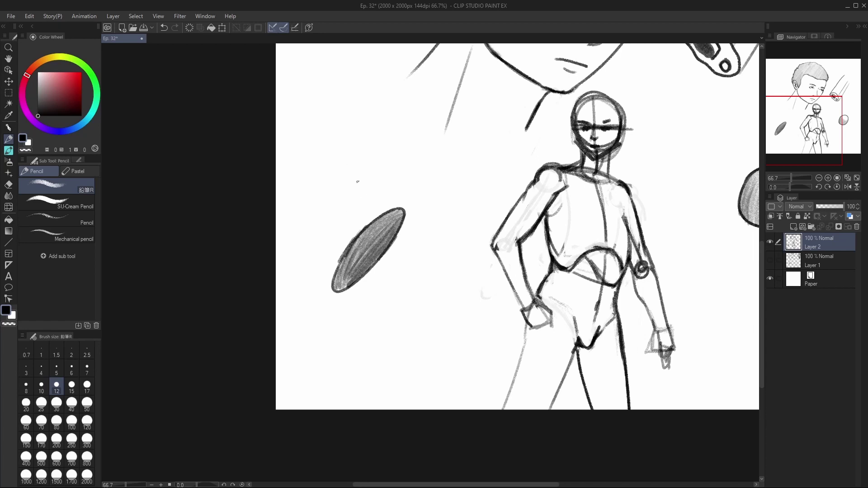
Sketch fingers on both of the jointed figure's hands, the fist at the hip and the hanging hand
{"action": "left_click_drag", "start_coordinate": [793, 127], "coordinate": [826, 143]}
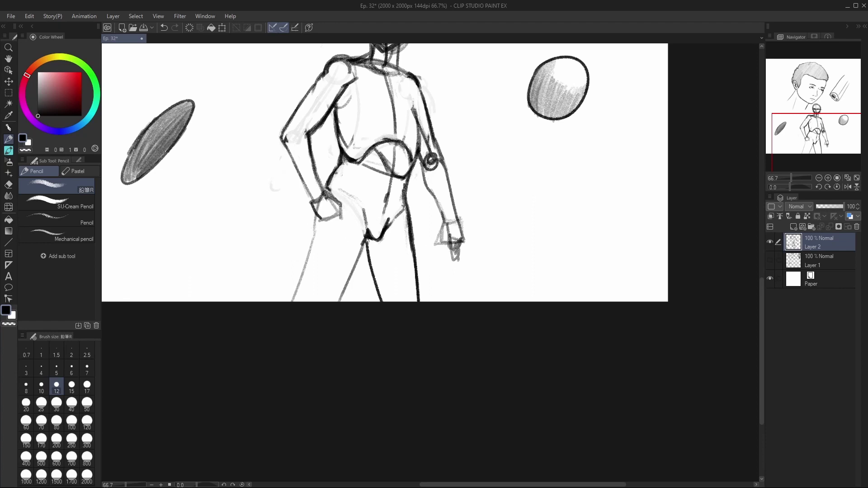
{"action": "mouse_move", "coordinate": [339, 204]}
{"action": "left_mouse_down"}
{"action": "mouse_move", "coordinate": [343, 222]}
{"action": "mouse_move", "coordinate": [319, 222]}
{"action": "left_mouse_up"}
{"action": "mouse_move", "coordinate": [463, 241]}
{"action": "left_mouse_down"}
{"action": "mouse_move", "coordinate": [444, 257]}
{"action": "mouse_move", "coordinate": [447, 238]}
{"action": "left_mouse_up"}
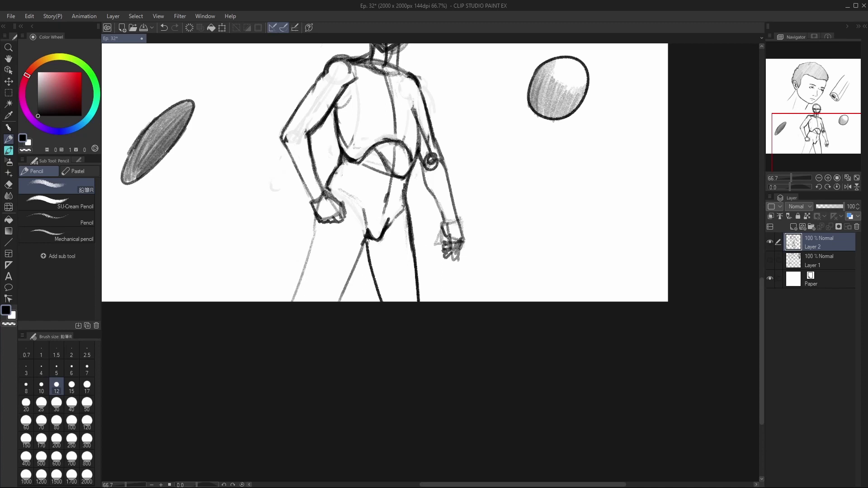
{"action": "mouse_move", "coordinate": [794, 124]}
{"action": "left_mouse_down"}
{"action": "mouse_move", "coordinate": [813, 102]}
{"action": "mouse_move", "coordinate": [808, 78]}
{"action": "mouse_move", "coordinate": [774, 112]}
{"action": "mouse_move", "coordinate": [794, 99]}
{"action": "mouse_move", "coordinate": [785, 92]}
{"action": "left_mouse_up"}
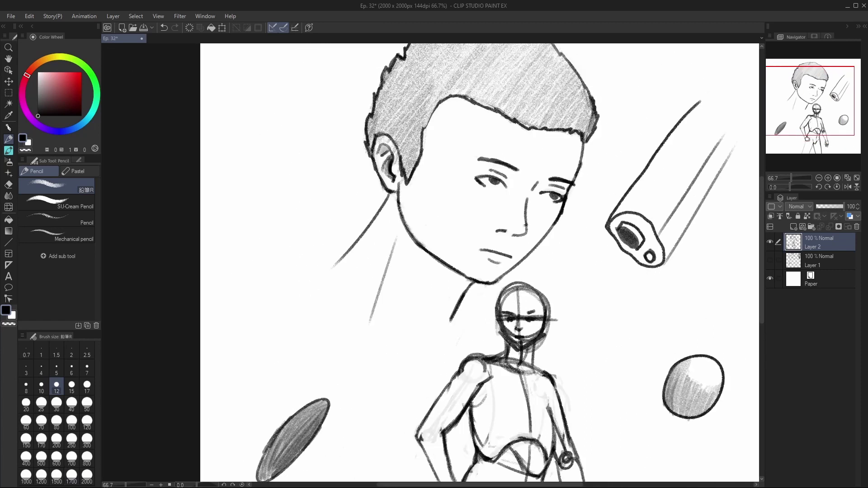
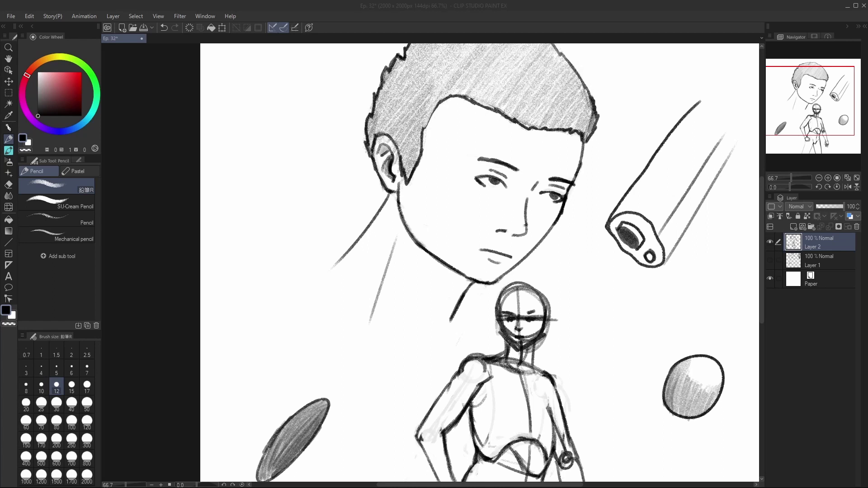
Erase the shaded oval beside the jointed figure completely with the kneaded eraser
{"action": "left_click", "coordinate": [147, 486]}
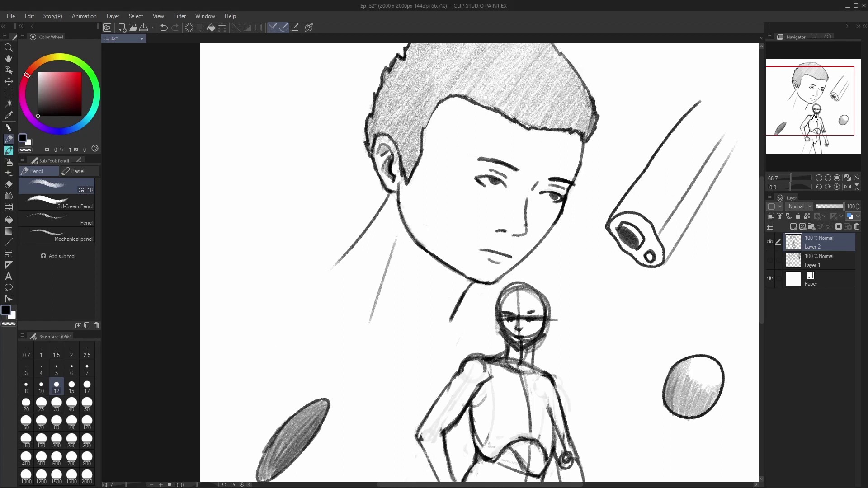
{"action": "left_click_drag", "start_coordinate": [830, 115], "coordinate": [850, 141]}
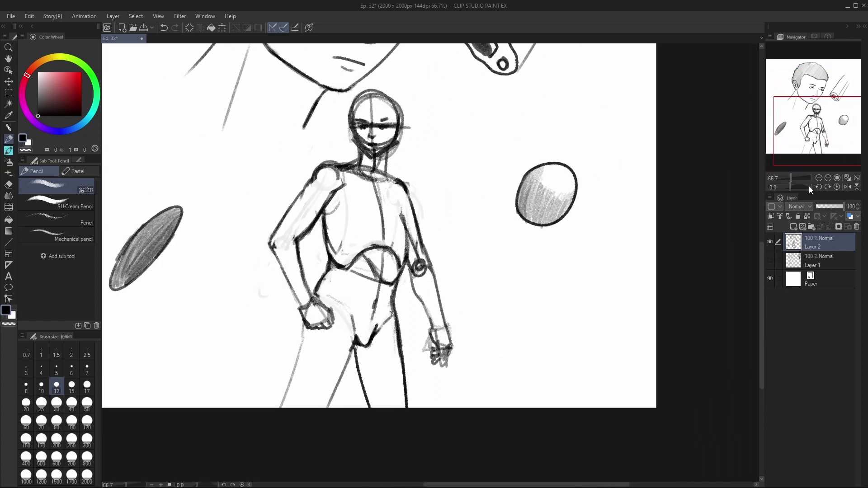
{"action": "key", "text": "e"}
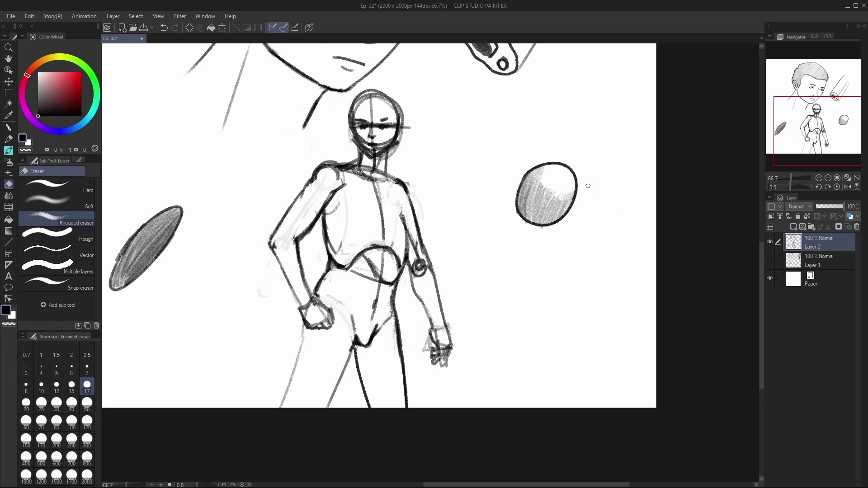
{"action": "mouse_move", "coordinate": [579, 189]}
{"action": "left_mouse_down"}
{"action": "mouse_move", "coordinate": [545, 237]}
{"action": "mouse_move", "coordinate": [562, 201]}
{"action": "left_mouse_up"}
{"action": "mouse_move", "coordinate": [596, 174]}
{"action": "left_mouse_down"}
{"action": "mouse_move", "coordinate": [601, 166]}
{"action": "mouse_move", "coordinate": [512, 225]}
{"action": "mouse_move", "coordinate": [580, 152]}
{"action": "mouse_move", "coordinate": [514, 198]}
{"action": "mouse_move", "coordinate": [572, 141]}
{"action": "mouse_move", "coordinate": [550, 151]}
{"action": "mouse_move", "coordinate": [557, 155]}
{"action": "left_mouse_up"}
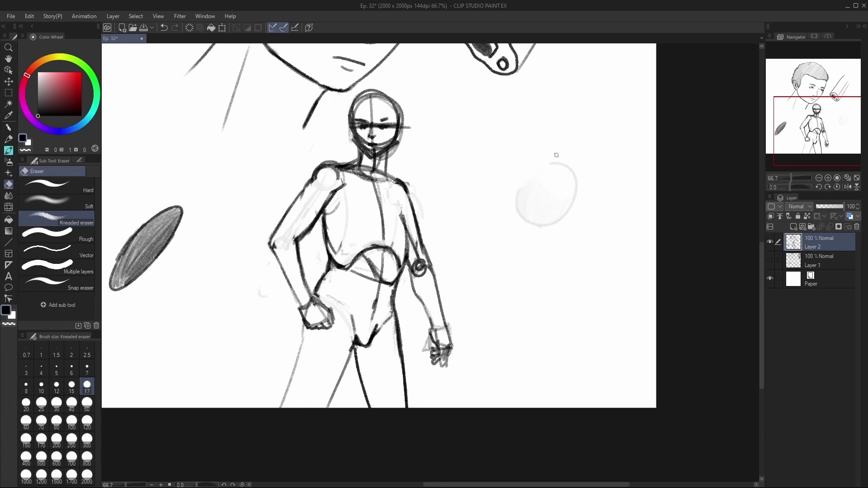
{"action": "mouse_move", "coordinate": [499, 200]}
{"action": "left_mouse_down"}
{"action": "mouse_move", "coordinate": [583, 142]}
{"action": "mouse_move", "coordinate": [483, 236]}
{"action": "mouse_move", "coordinate": [585, 157]}
{"action": "mouse_move", "coordinate": [491, 246]}
{"action": "mouse_move", "coordinate": [583, 173]}
{"action": "mouse_move", "coordinate": [576, 184]}
{"action": "mouse_move", "coordinate": [493, 255]}
{"action": "mouse_move", "coordinate": [552, 191]}
{"action": "mouse_move", "coordinate": [590, 173]}
{"action": "mouse_move", "coordinate": [516, 245]}
{"action": "mouse_move", "coordinate": [602, 183]}
{"action": "left_mouse_up"}
Draw a large round body in pencil beside the jointed figure, topped by a tiny smiling head with a hair tuft
{"action": "key", "text": "p"}
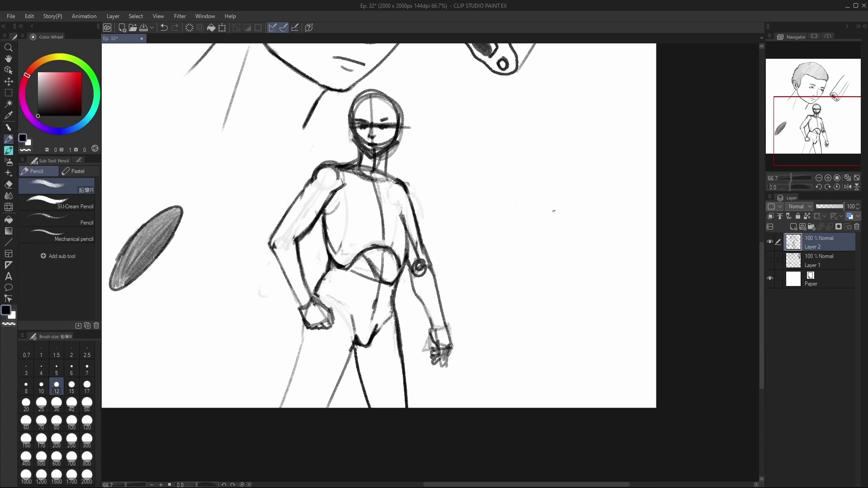
{"action": "mouse_move", "coordinate": [527, 190]}
{"action": "left_mouse_down"}
{"action": "mouse_move", "coordinate": [558, 194]}
{"action": "mouse_move", "coordinate": [518, 192]}
{"action": "mouse_move", "coordinate": [470, 220]}
{"action": "mouse_move", "coordinate": [457, 243]}
{"action": "mouse_move", "coordinate": [454, 288]}
{"action": "mouse_move", "coordinate": [481, 333]}
{"action": "mouse_move", "coordinate": [508, 349]}
{"action": "mouse_move", "coordinate": [579, 357]}
{"action": "mouse_move", "coordinate": [623, 331]}
{"action": "mouse_move", "coordinate": [631, 276]}
{"action": "mouse_move", "coordinate": [619, 231]}
{"action": "mouse_move", "coordinate": [590, 202]}
{"action": "mouse_move", "coordinate": [552, 197]}
{"action": "left_mouse_up"}
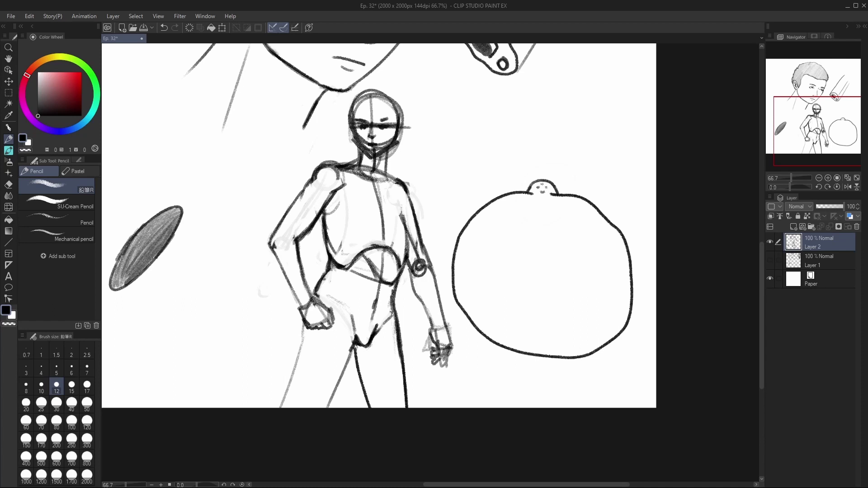
{"action": "left_click_drag", "start_coordinate": [541, 180], "coordinate": [535, 178]}
Add two chest curves, a belly fold with a navel, and two small feet to the round figure
{"action": "mouse_move", "coordinate": [480, 224]}
{"action": "left_mouse_down"}
{"action": "mouse_move", "coordinate": [533, 256]}
{"action": "mouse_move", "coordinate": [554, 231]}
{"action": "mouse_move", "coordinate": [613, 241]}
{"action": "left_mouse_up"}
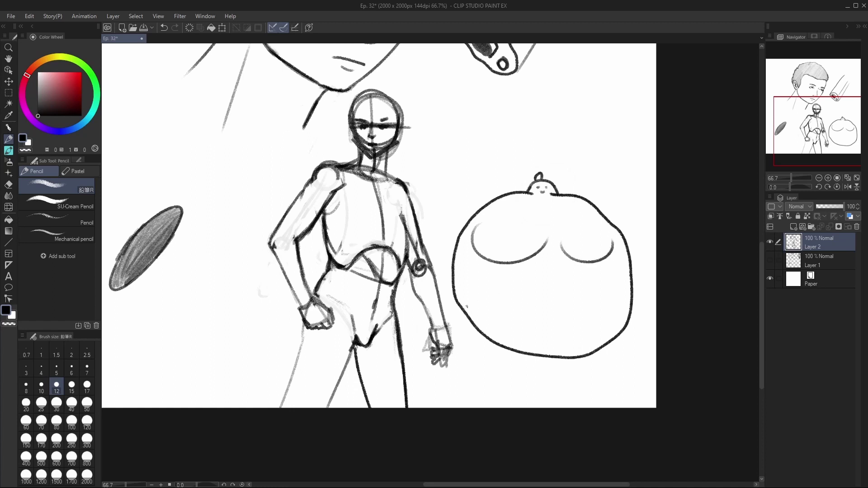
{"action": "mouse_move", "coordinate": [466, 309]}
{"action": "left_mouse_down"}
{"action": "mouse_move", "coordinate": [580, 309]}
{"action": "mouse_move", "coordinate": [623, 328]}
{"action": "left_mouse_up"}
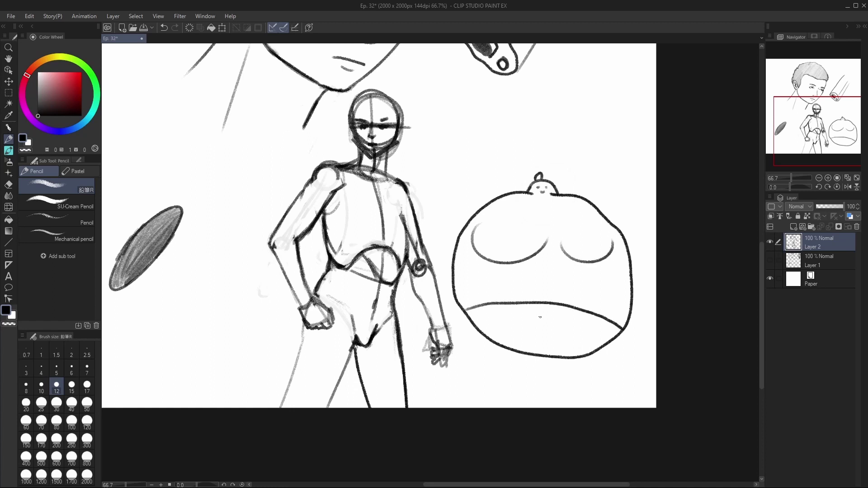
{"action": "mouse_move", "coordinate": [492, 343]}
{"action": "left_mouse_down"}
{"action": "mouse_move", "coordinate": [487, 363]}
{"action": "mouse_move", "coordinate": [476, 365]}
{"action": "mouse_move", "coordinate": [505, 366]}
{"action": "mouse_move", "coordinate": [506, 348]}
{"action": "left_mouse_up"}
{"action": "mouse_move", "coordinate": [561, 360]}
{"action": "left_mouse_down"}
{"action": "mouse_move", "coordinate": [559, 371]}
{"action": "mouse_move", "coordinate": [579, 379]}
{"action": "mouse_move", "coordinate": [603, 373]}
{"action": "mouse_move", "coordinate": [577, 359]}
{"action": "left_mouse_up"}
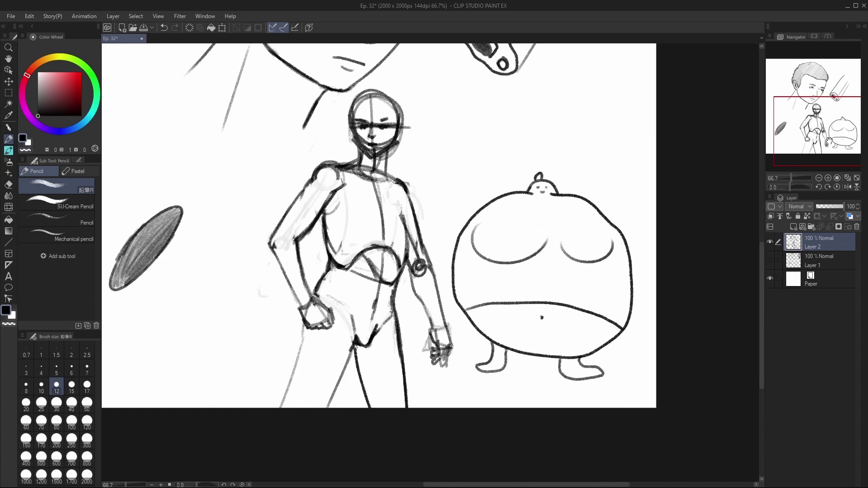
{"action": "left_click_drag", "start_coordinate": [829, 141], "coordinate": [828, 136]}
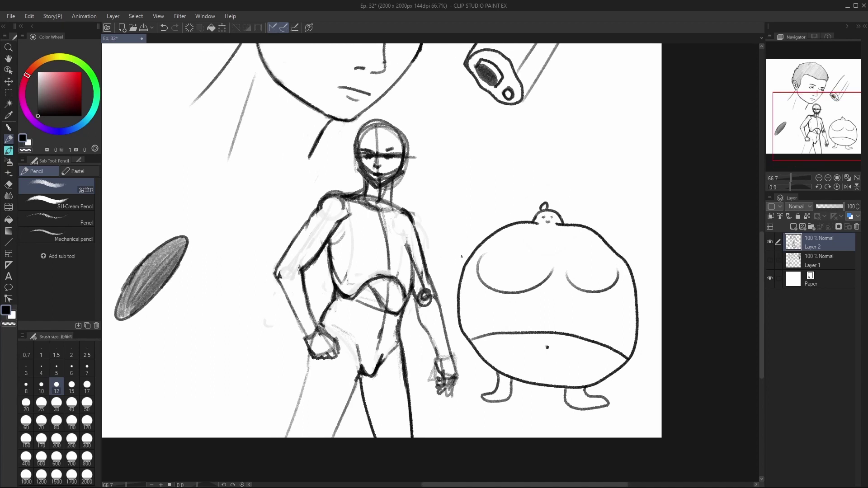
{"action": "left_click_drag", "start_coordinate": [483, 238], "coordinate": [475, 256]}
{"action": "key", "text": "ctrl+z"}
{"action": "mouse_move", "coordinate": [484, 239]}
{"action": "left_mouse_down"}
{"action": "mouse_move", "coordinate": [467, 251]}
{"action": "mouse_move", "coordinate": [458, 280]}
{"action": "left_mouse_up"}
{"action": "key", "text": "ctrl+z"}
{"action": "key", "text": "ctrl+z"}
{"action": "mouse_move", "coordinate": [613, 247]}
{"action": "left_mouse_down"}
{"action": "mouse_move", "coordinate": [629, 252]}
{"action": "mouse_move", "coordinate": [633, 272]}
{"action": "left_mouse_up"}
{"action": "key", "text": "ctrl+z"}
Draw short stubby arms on both upper sides of the round figure's body
{"action": "left_click_drag", "start_coordinate": [463, 255], "coordinate": [462, 268]}
{"action": "mouse_move", "coordinate": [580, 322]}
{"action": "left_mouse_down"}
{"action": "mouse_move", "coordinate": [595, 334]}
{"action": "mouse_move", "coordinate": [537, 323]}
{"action": "mouse_move", "coordinate": [530, 292]}
{"action": "left_mouse_up"}
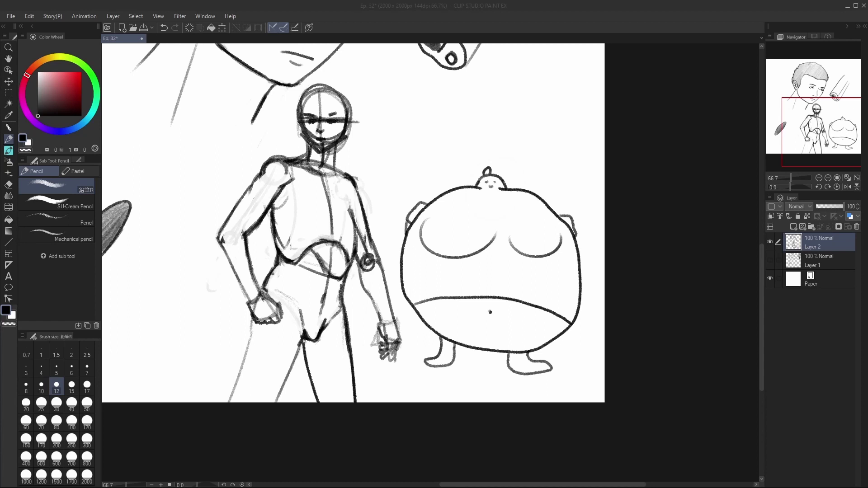
Erase the jointed figure's dark crotch lines and redraw the lower edge of the pelvis as a lighter curve
{"action": "left_click", "coordinate": [224, 445]}
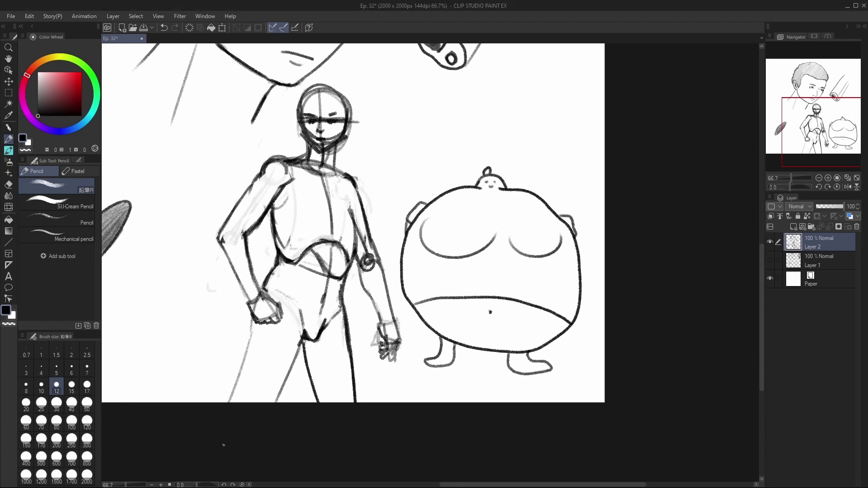
{"action": "key", "text": "e"}
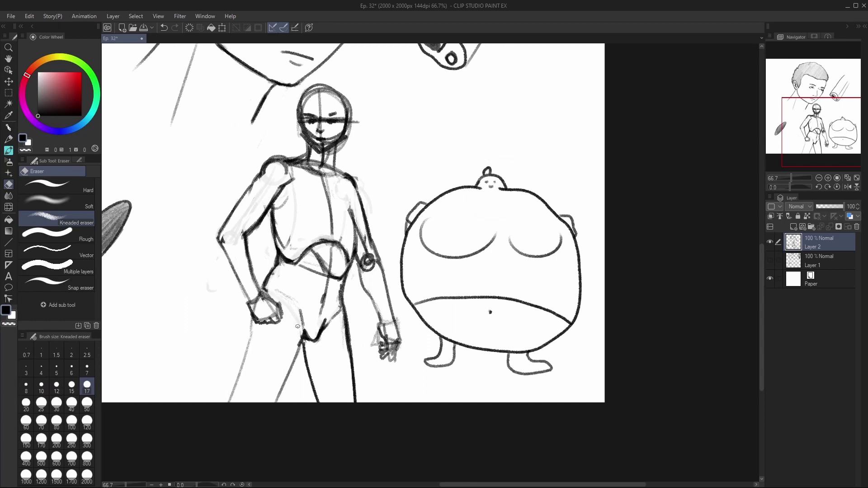
{"action": "mouse_move", "coordinate": [297, 307]}
{"action": "left_mouse_down"}
{"action": "mouse_move", "coordinate": [304, 326]}
{"action": "mouse_move", "coordinate": [318, 332]}
{"action": "mouse_move", "coordinate": [325, 322]}
{"action": "mouse_move", "coordinate": [312, 337]}
{"action": "mouse_move", "coordinate": [308, 329]}
{"action": "mouse_move", "coordinate": [309, 340]}
{"action": "mouse_move", "coordinate": [322, 331]}
{"action": "left_mouse_up"}
{"action": "key", "text": "p"}
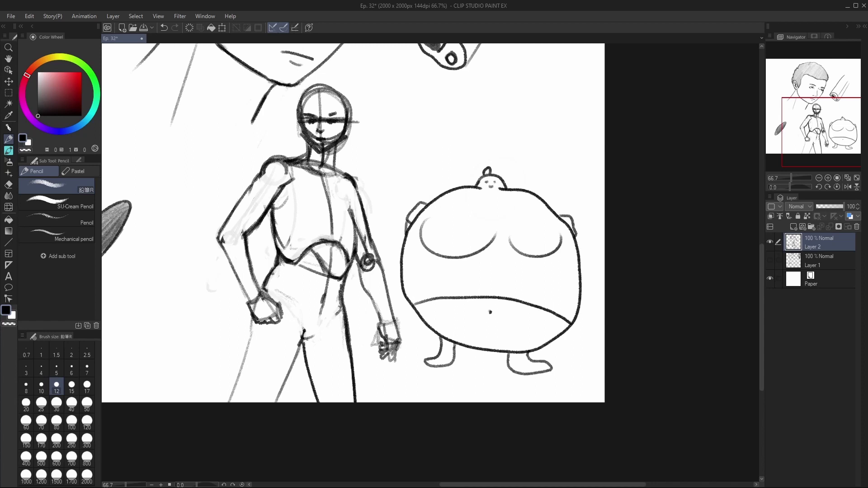
{"action": "mouse_move", "coordinate": [306, 332]}
{"action": "left_mouse_down"}
{"action": "mouse_move", "coordinate": [317, 340]}
{"action": "mouse_move", "coordinate": [335, 315]}
{"action": "left_mouse_up"}
{"action": "key", "text": "ctrl+z"}
{"action": "key", "text": "ctrl+z"}
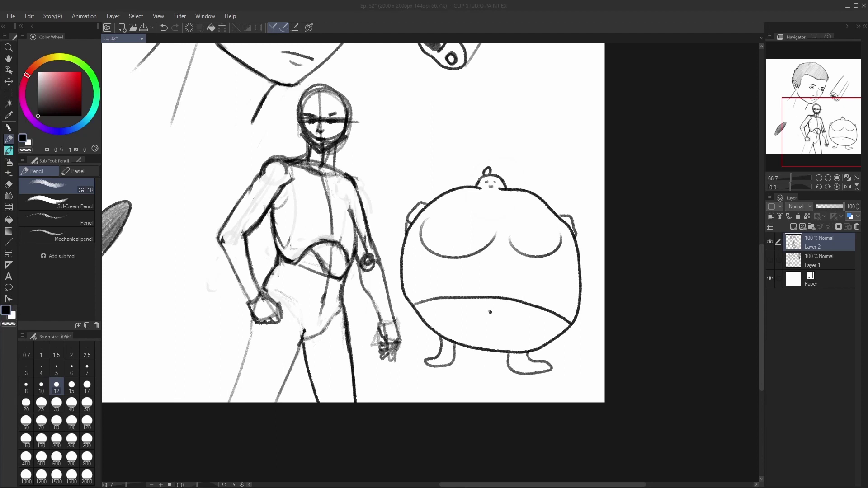
Fill in the hair tuft on the round figure's tiny head with dark pencil
{"action": "left_click", "coordinate": [467, 212]}
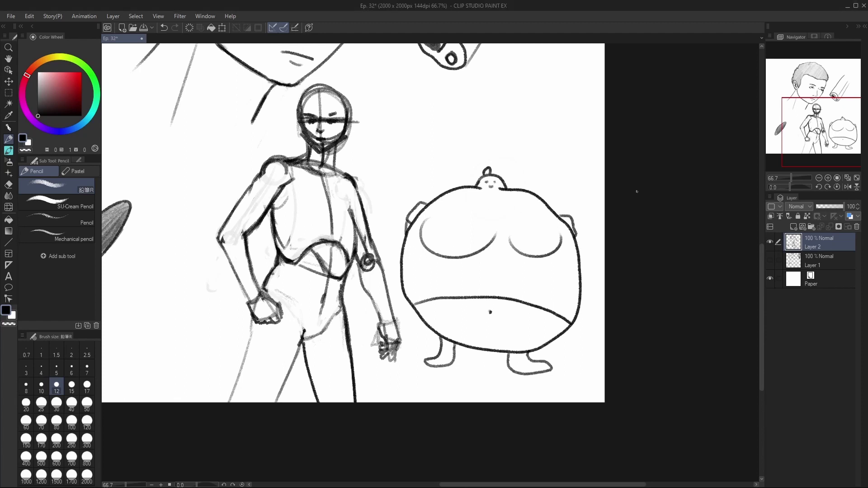
{"action": "scroll", "coordinate": [636, 192], "scroll_direction": "up", "scroll_amount": 1}
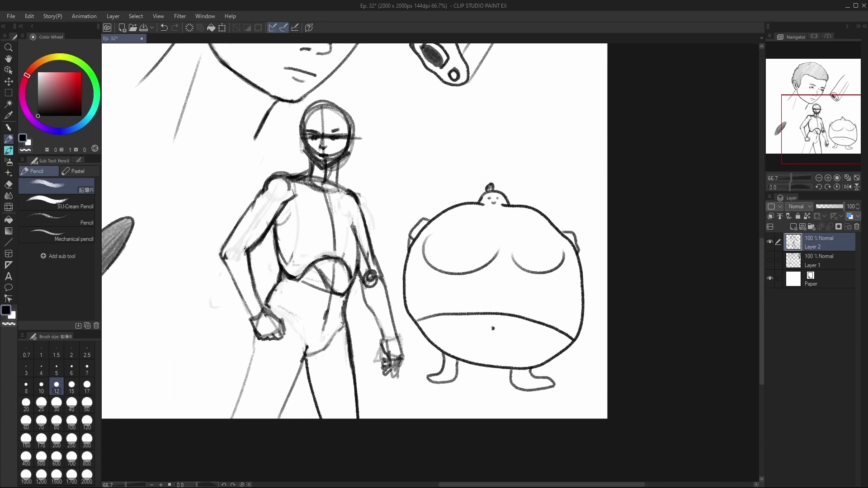
{"action": "left_click_drag", "start_coordinate": [490, 187], "coordinate": [487, 190]}
Add a small curved nipple mark inside each of the round figure's two chest curves
{"action": "mouse_move", "coordinate": [821, 138]}
{"action": "left_mouse_down"}
{"action": "mouse_move", "coordinate": [824, 71]}
{"action": "mouse_move", "coordinate": [836, 70]}
{"action": "mouse_move", "coordinate": [821, 126]}
{"action": "mouse_move", "coordinate": [837, 119]}
{"action": "mouse_move", "coordinate": [817, 127]}
{"action": "left_mouse_up"}
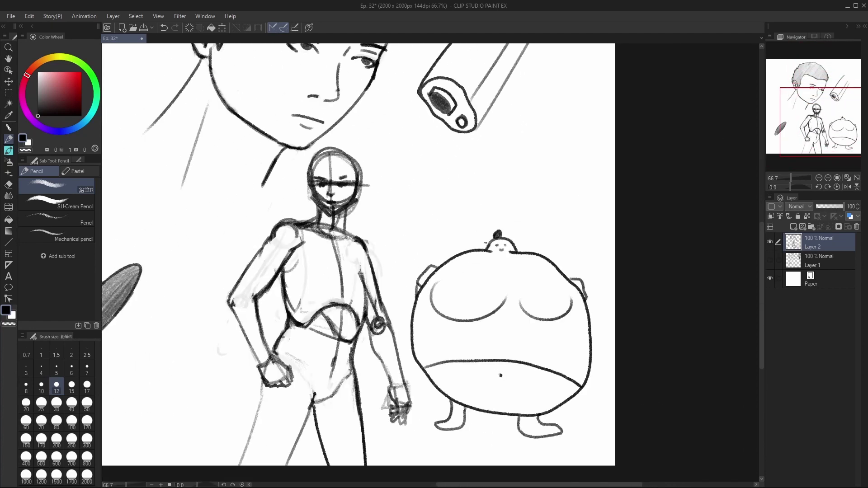
{"action": "left_click_drag", "start_coordinate": [455, 308], "coordinate": [452, 317]}
{"action": "key", "text": "ctrl+z"}
{"action": "left_click_drag", "start_coordinate": [555, 309], "coordinate": [544, 315]}
{"action": "key", "text": "ctrl+z"}
{"action": "key", "text": "ctrl+z"}
{"action": "key", "text": "ctrl+y"}
{"action": "mouse_move", "coordinate": [545, 315]}
{"action": "left_mouse_down"}
{"action": "mouse_move", "coordinate": [558, 309]}
{"action": "mouse_move", "coordinate": [561, 318]}
{"action": "left_mouse_up"}
{"action": "key", "text": "ctrl+z"}
{"action": "key", "text": "ctrl+z"}
{"action": "left_click_drag", "start_coordinate": [494, 294], "coordinate": [471, 232]}
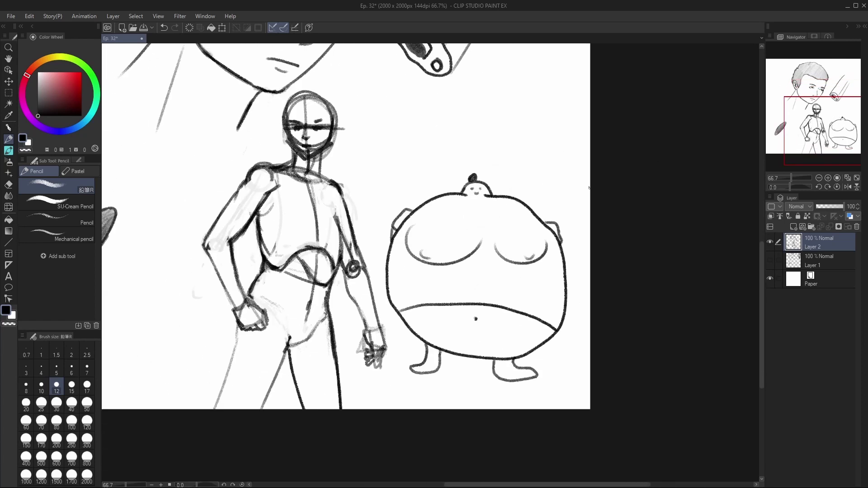
{"action": "left_click_drag", "start_coordinate": [808, 138], "coordinate": [806, 127]}
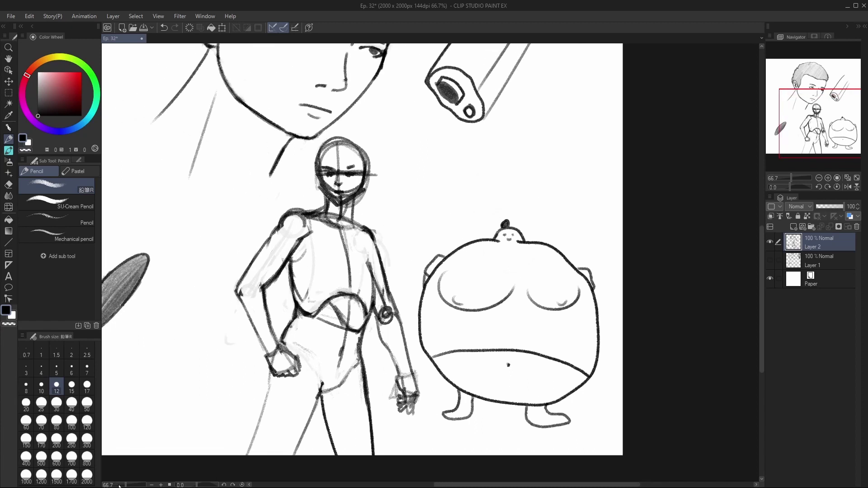